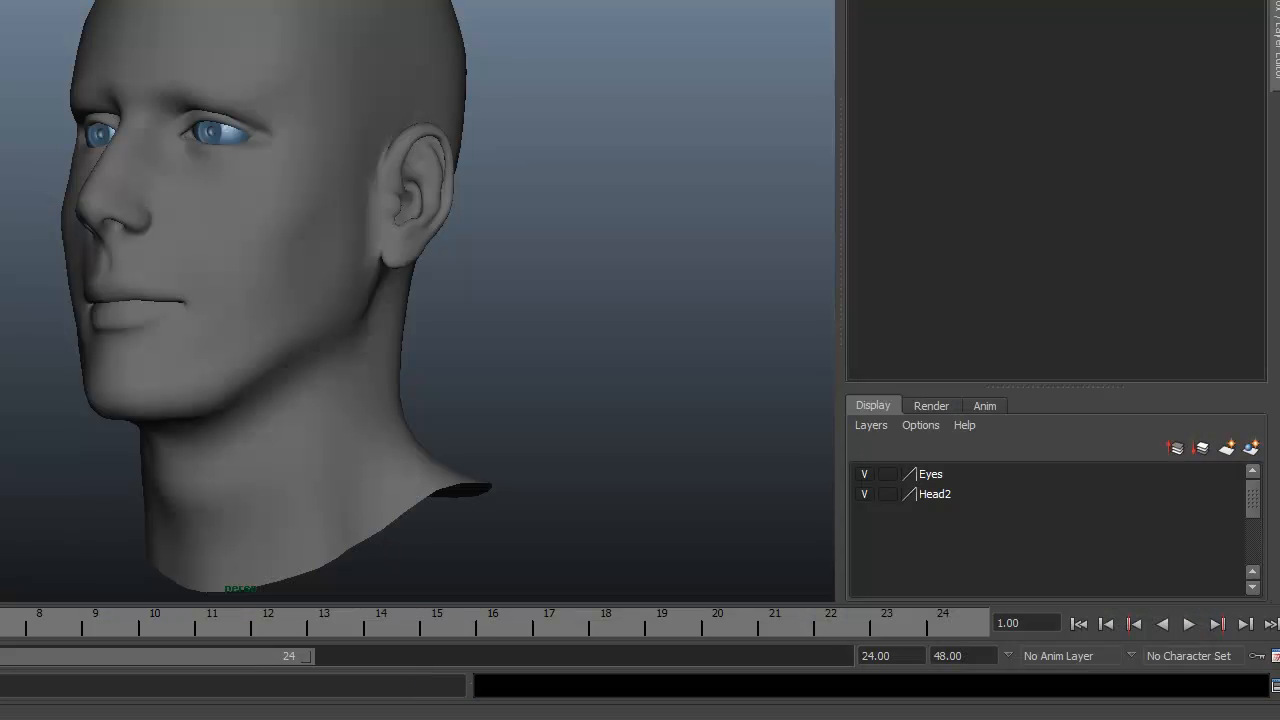
# - Select the head mesh to examine its wireframe topology from a few angles, and deselect it
pyautogui.keyDown('alt'); pyautogui.moveTo(586, 157); pyautogui.dragTo(499, 161); pyautogui.keyUp('alt')
pyautogui.click(391, 170)
pyautogui.keyDown('alt'); pyautogui.moveTo(383, 266); pyautogui.dragTo(417, 259); pyautogui.keyUp('alt')
pyautogui.keyDown('alt'); pyautogui.moveTo(420, 242); pyautogui.dragTo(410, 234, button='middle'); pyautogui.keyUp('alt')
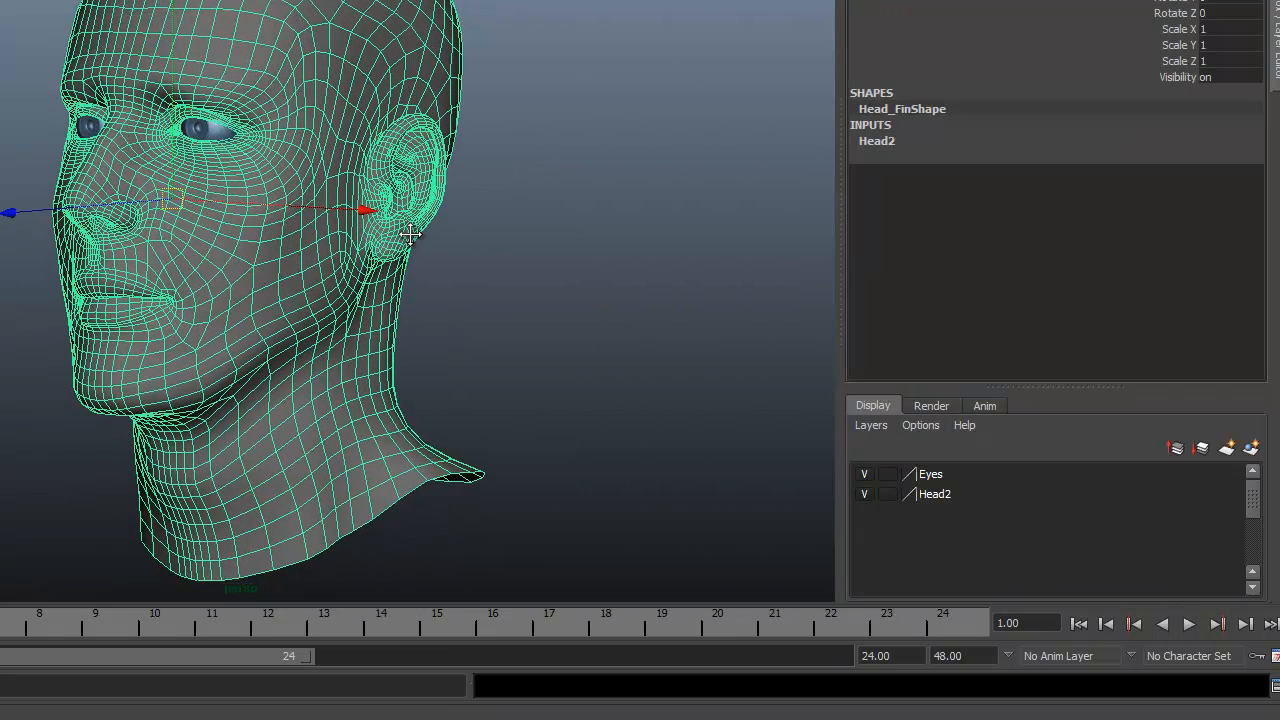
pyautogui.keyDown('alt'); pyautogui.moveTo(400, 63); pyautogui.dragTo(451, 80); pyautogui.keyUp('alt')
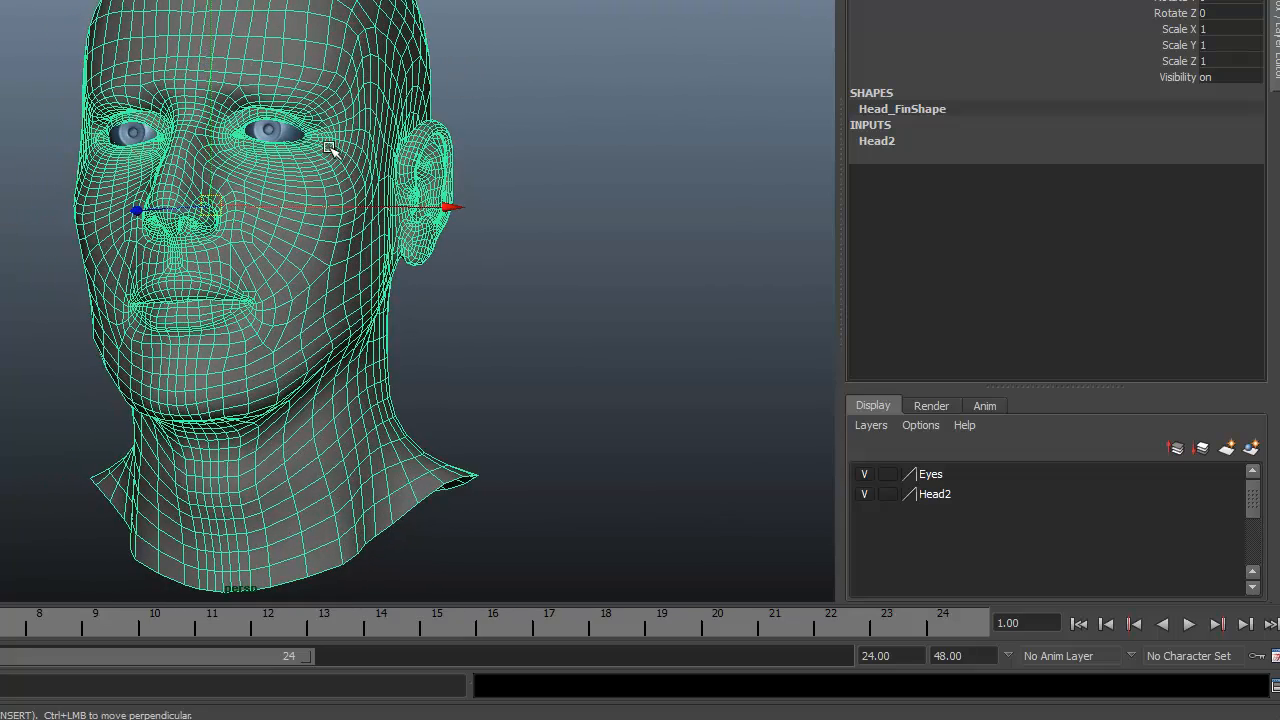
pyautogui.click(523, 237)
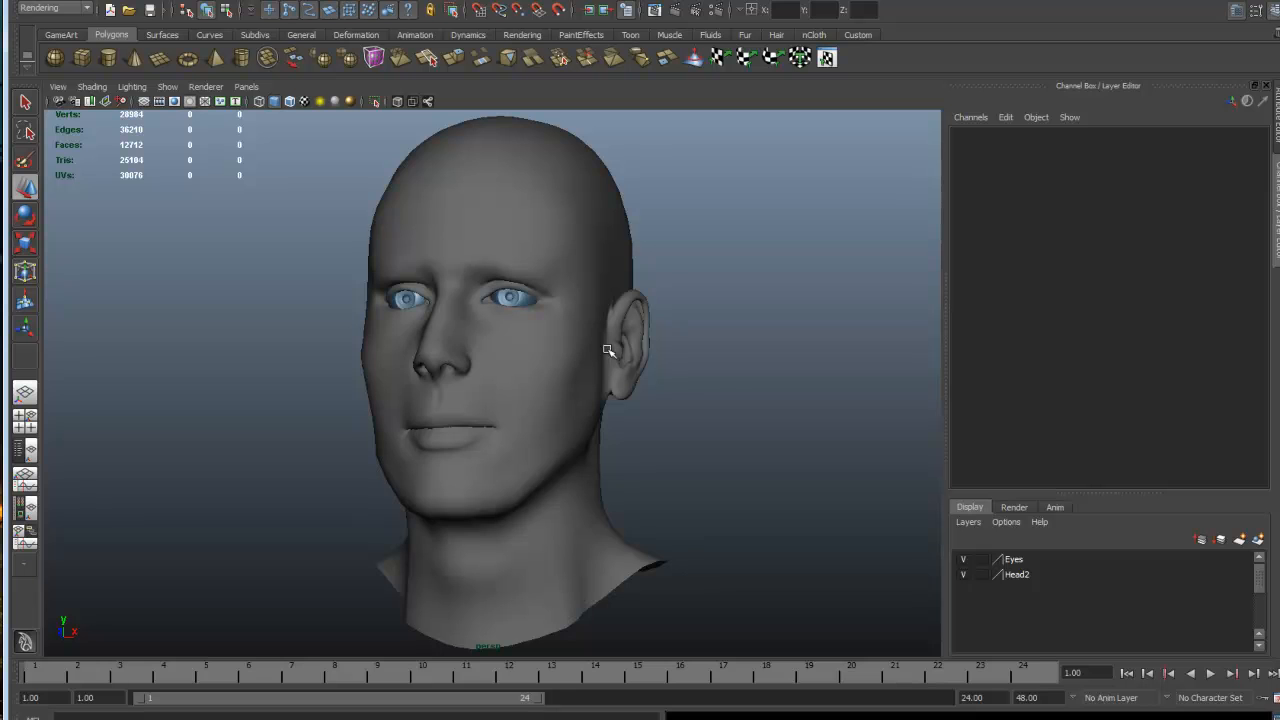
# - Inspect the shaded head model from the side, three-quarter and front, including a close look at the face and eyes
pyautogui.keyDown('alt'); pyautogui.moveTo(607, 350); pyautogui.dragTo(623, 371); pyautogui.keyUp('alt')
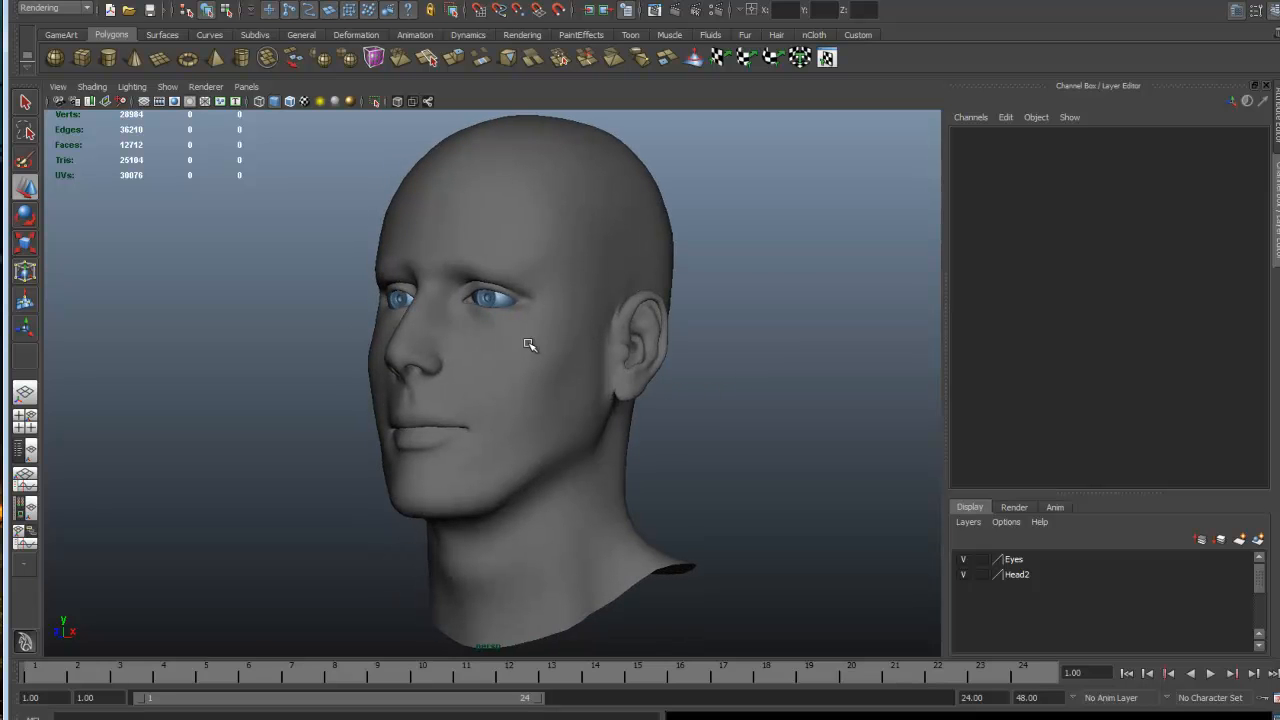
pyautogui.scroll(6, 530, 345)
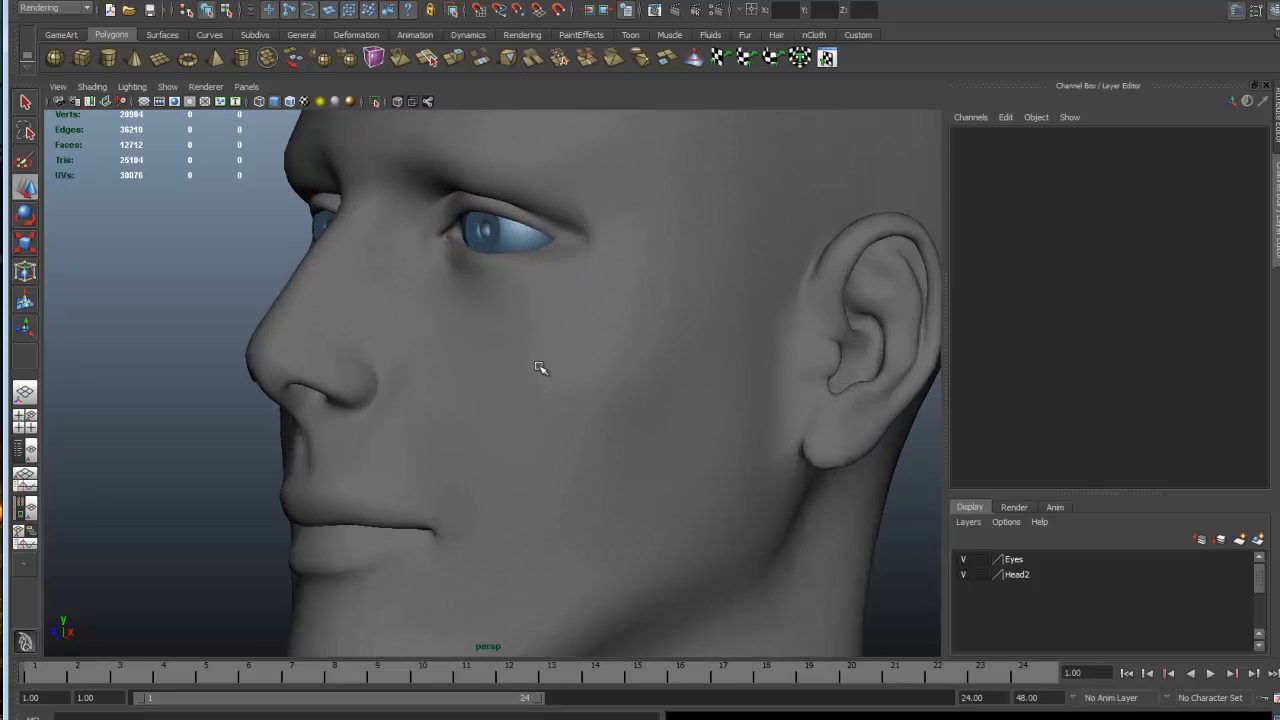
pyautogui.keyDown('alt'); pyautogui.moveTo(540, 368); pyautogui.dragTo(531, 403, button='middle'); pyautogui.keyUp('alt')
pyautogui.keyDown('alt'); pyautogui.moveTo(531, 403); pyautogui.dragTo(634, 406); pyautogui.keyUp('alt')
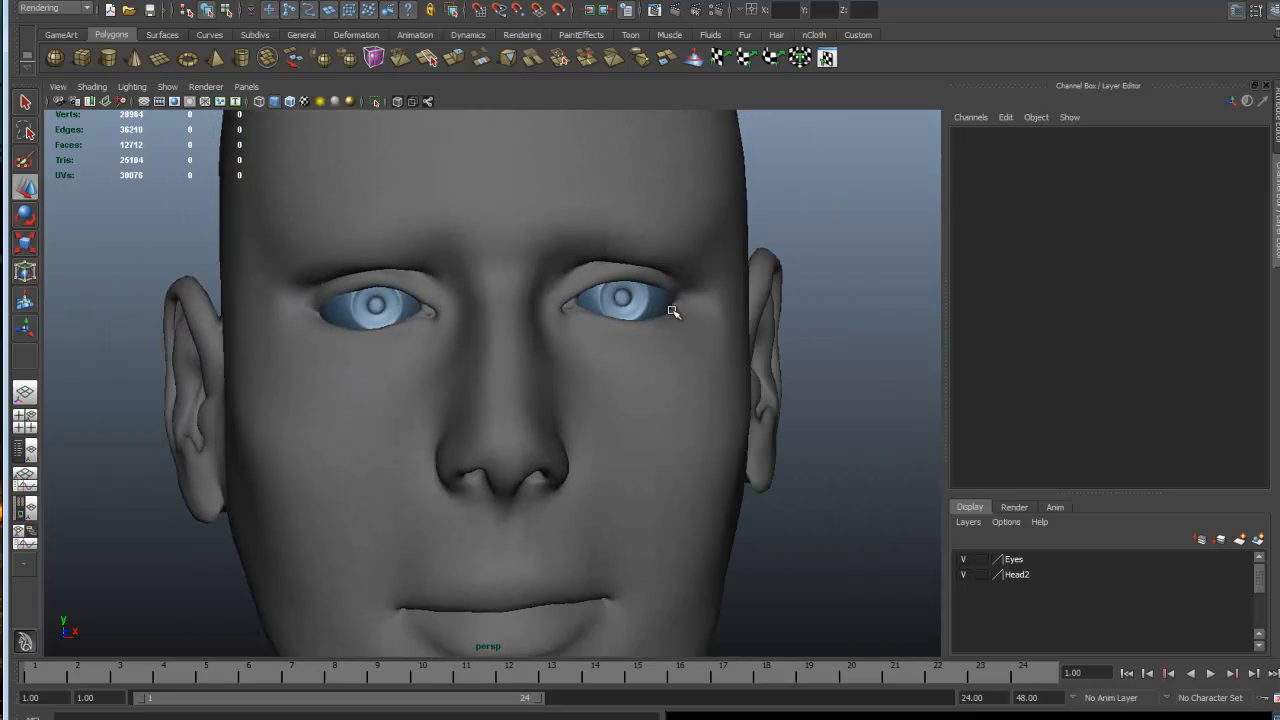
pyautogui.keyDown('alt'); pyautogui.moveTo(604, 330); pyautogui.dragTo(552, 333); pyautogui.keyUp('alt')
pyautogui.scroll(-4, 552, 333)
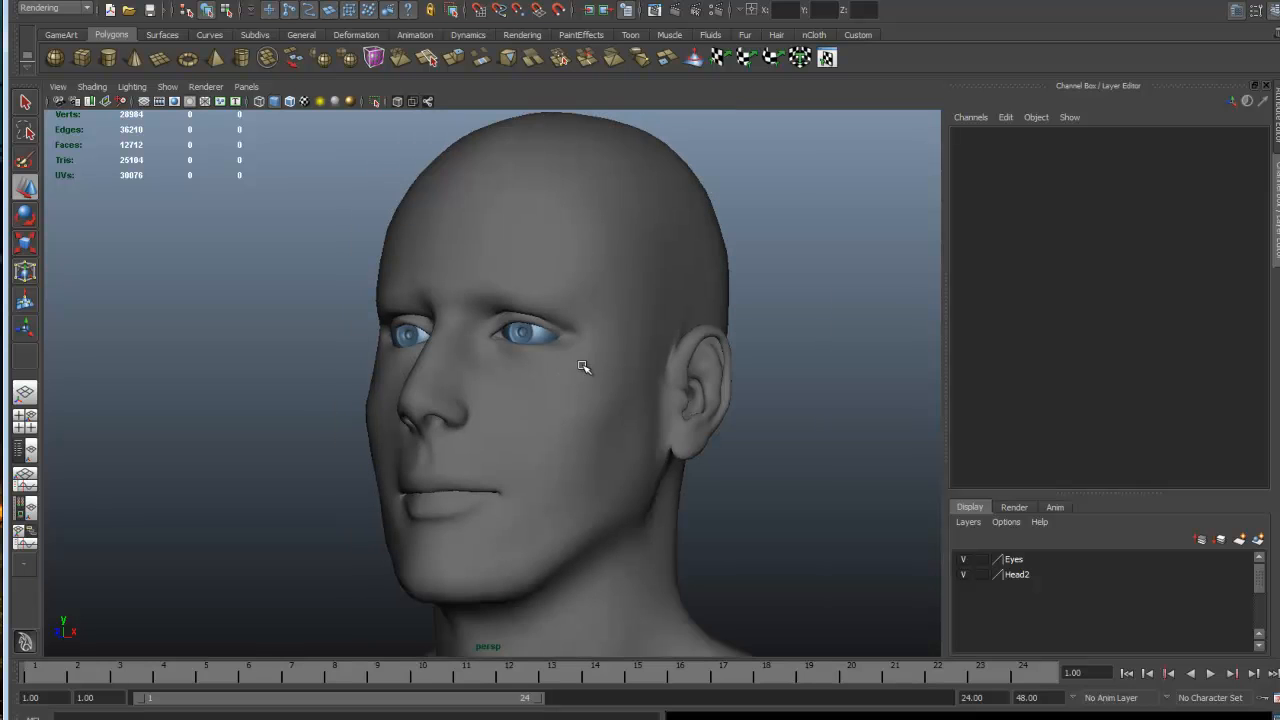
pyautogui.keyDown('alt'); pyautogui.moveTo(608, 417); pyautogui.dragTo(678, 425); pyautogui.keyUp('alt')
pyautogui.scroll(-3, 679, 423)
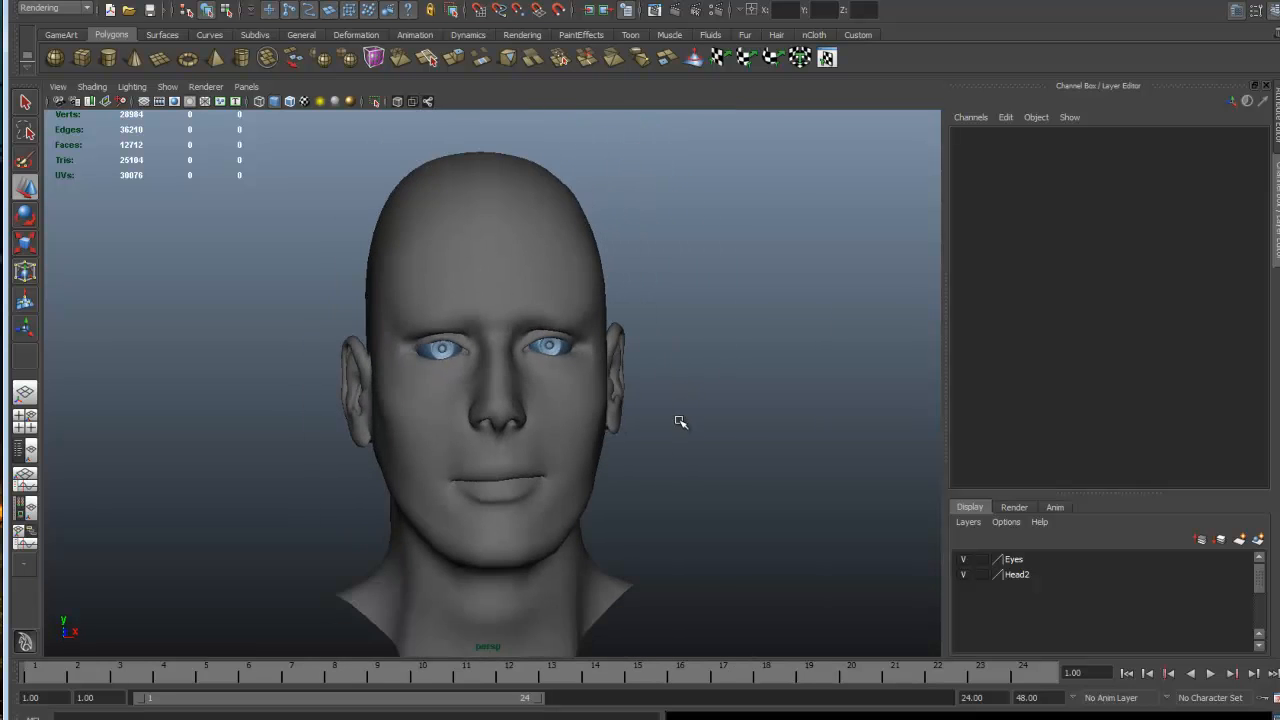
# - Examine the whole head and the facial features in the front orthographic view
pyautogui.press('space')
pyautogui.press('space')
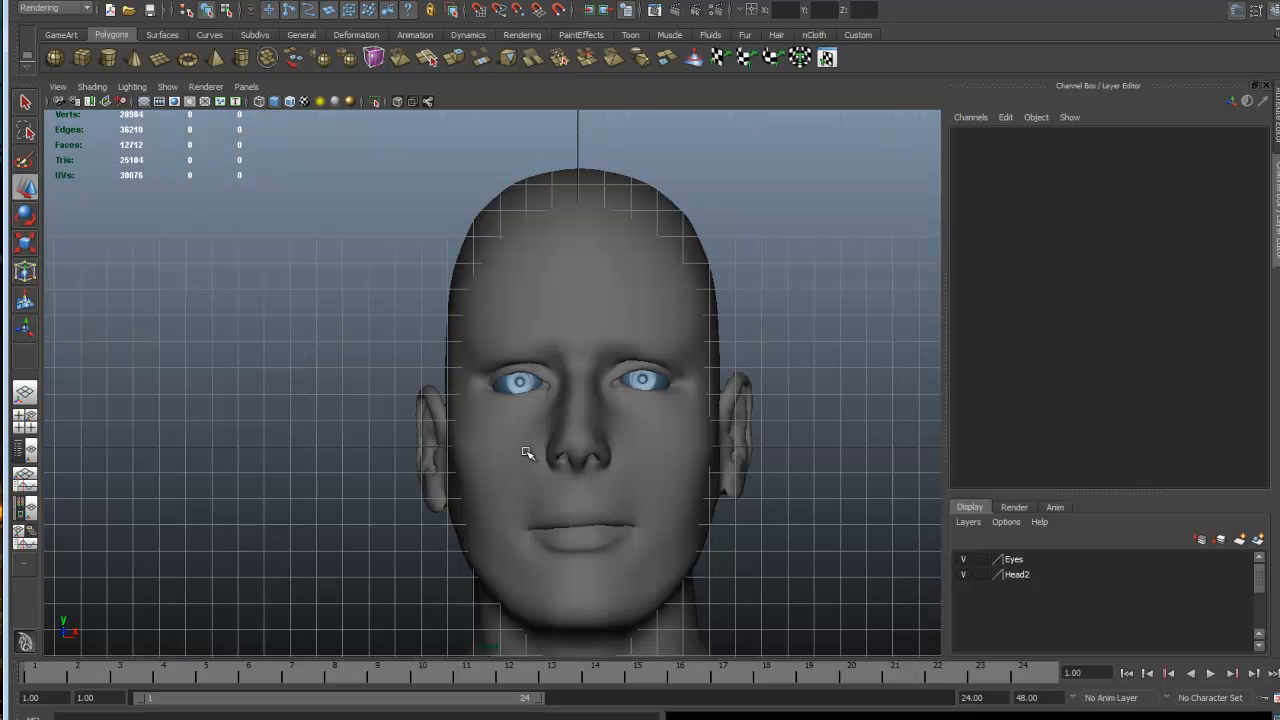
pyautogui.scroll(-2, 471, 357)
pyautogui.scroll(-1, 560, 413)
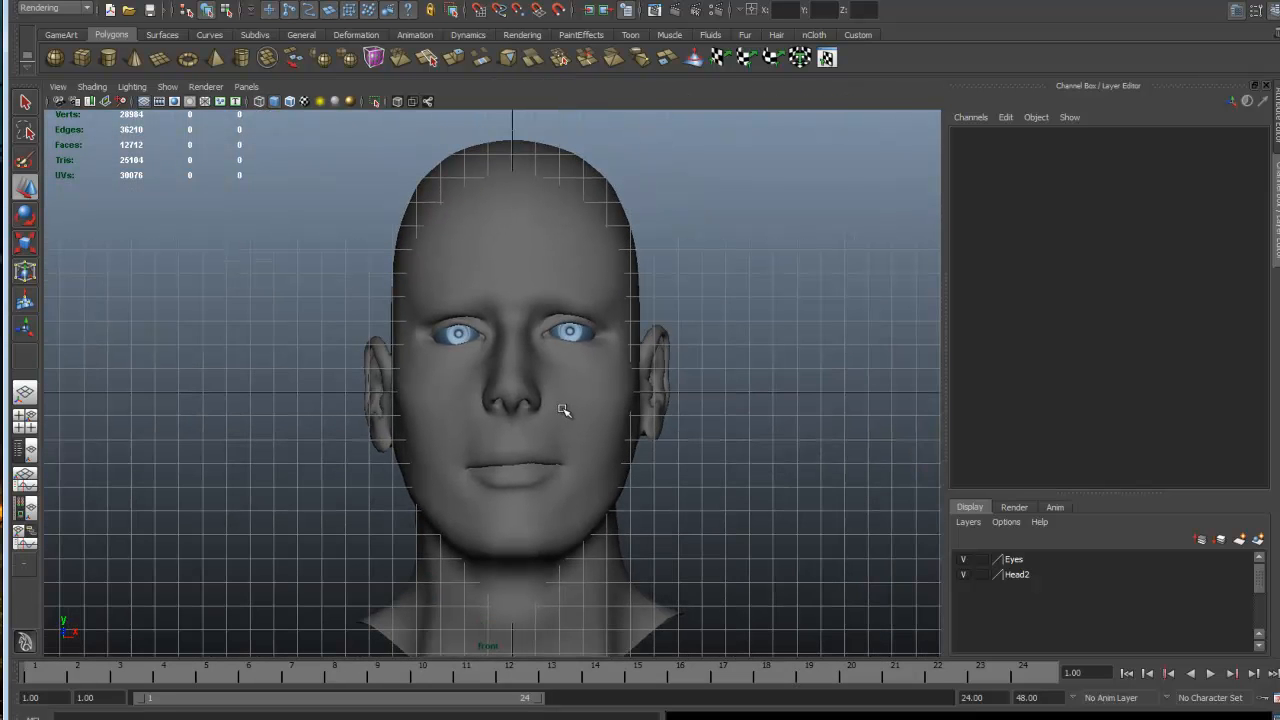
pyautogui.keyDown('alt'); pyautogui.moveTo(563, 410); pyautogui.dragTo(566, 397, button='middle'); pyautogui.keyUp('alt')
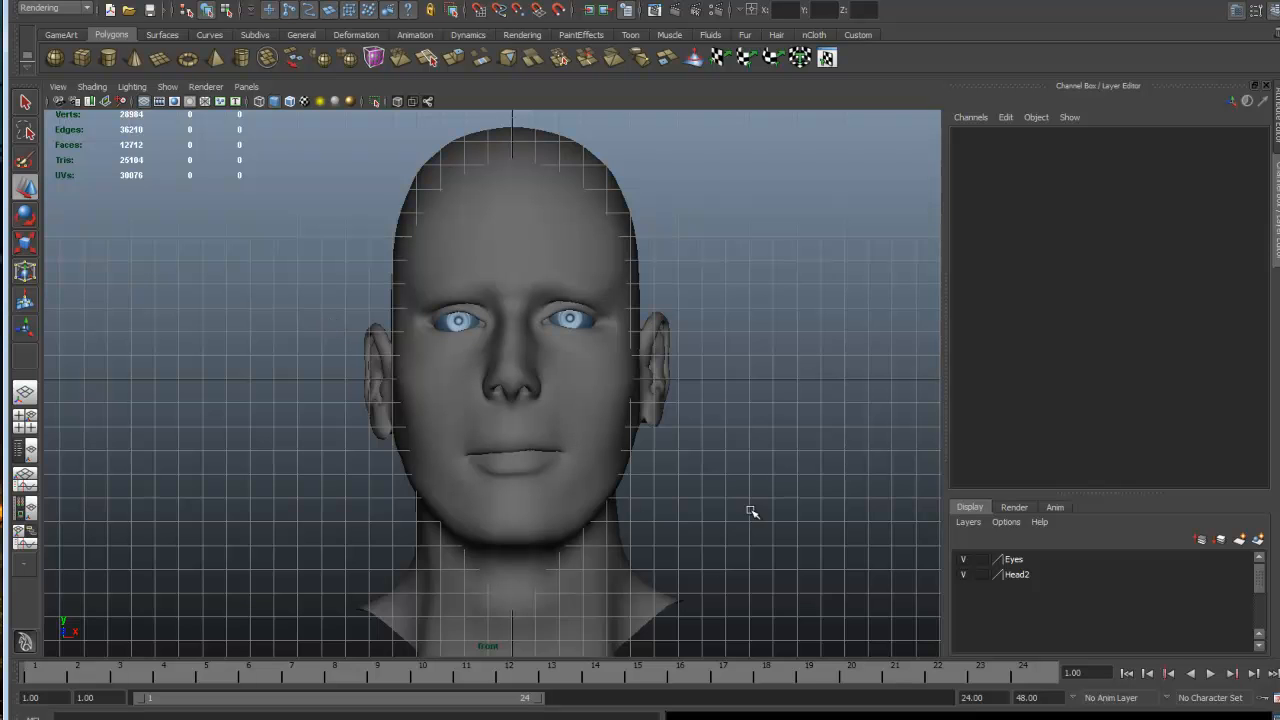
pyautogui.scroll(1, 730, 492)
pyautogui.scroll(3, 728, 488)
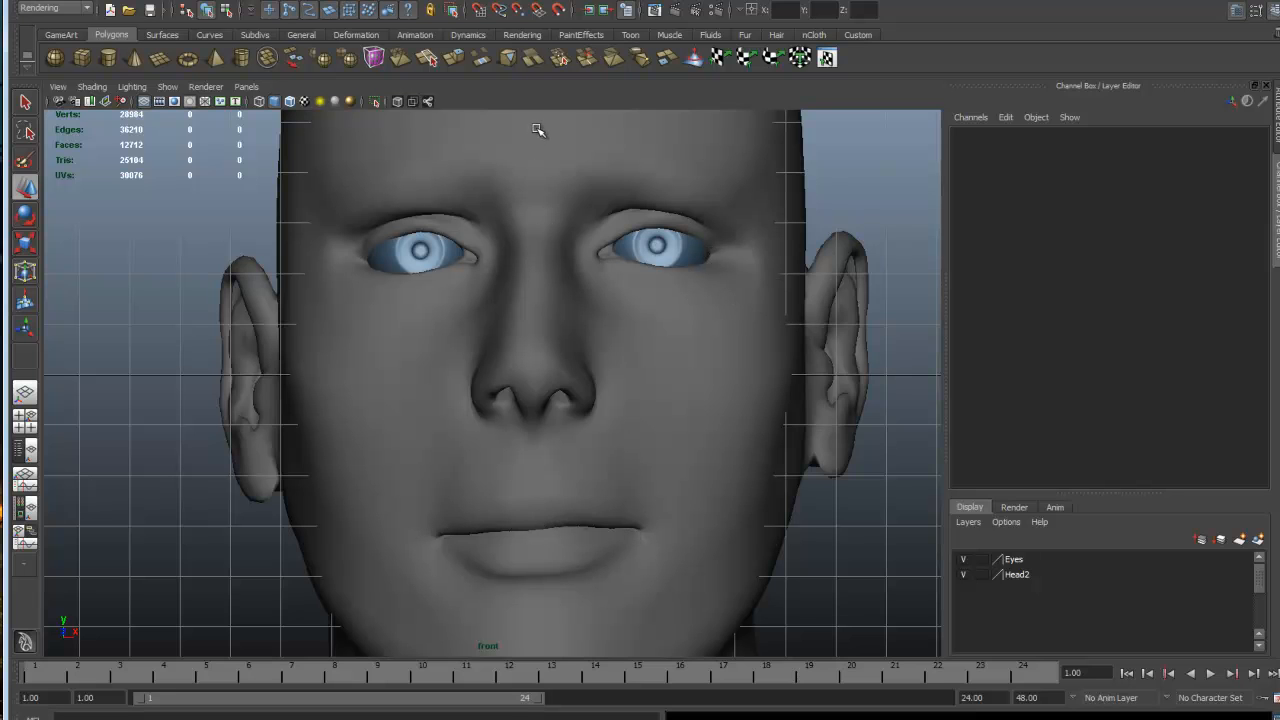
pyautogui.scroll(-5, 638, 500)
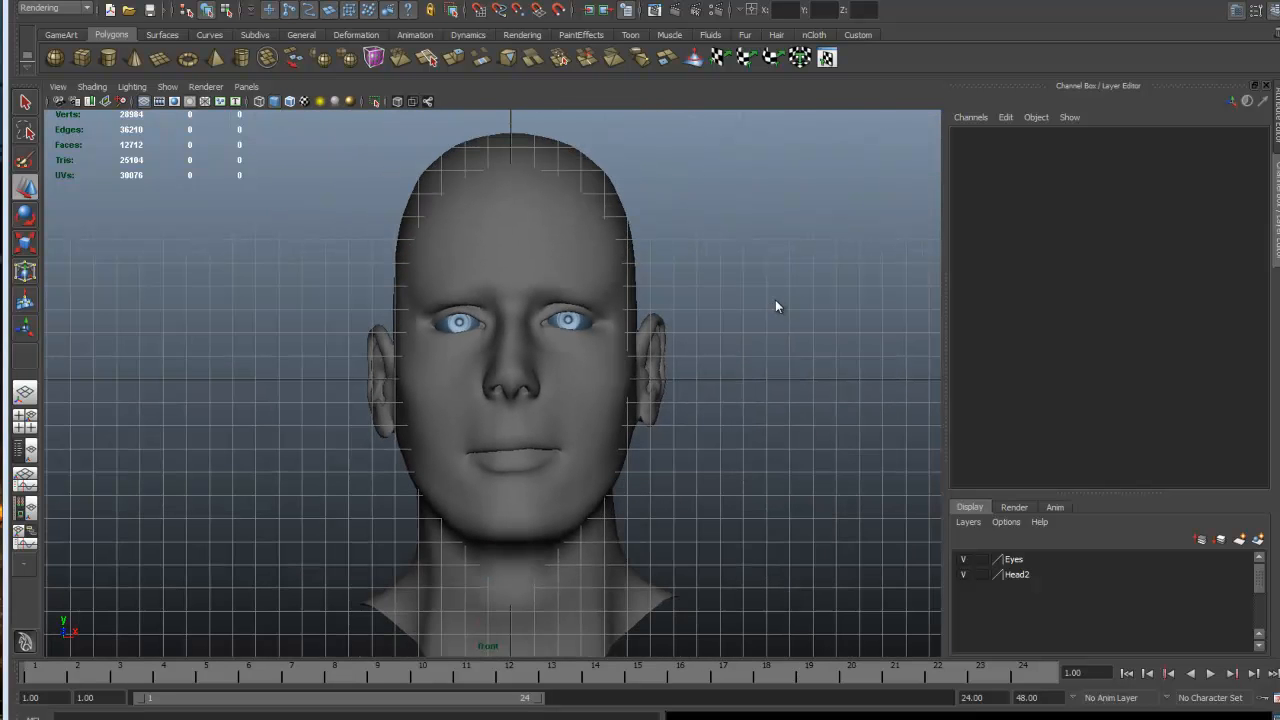
# - Return to the perspective view and examine the selected head mesh's edge flow around the face, ear and neck
pyautogui.press('space')
pyautogui.press('space')
pyautogui.keyDown('alt'); pyautogui.moveTo(740, 423); pyautogui.dragTo(612, 367); pyautogui.keyUp('alt')
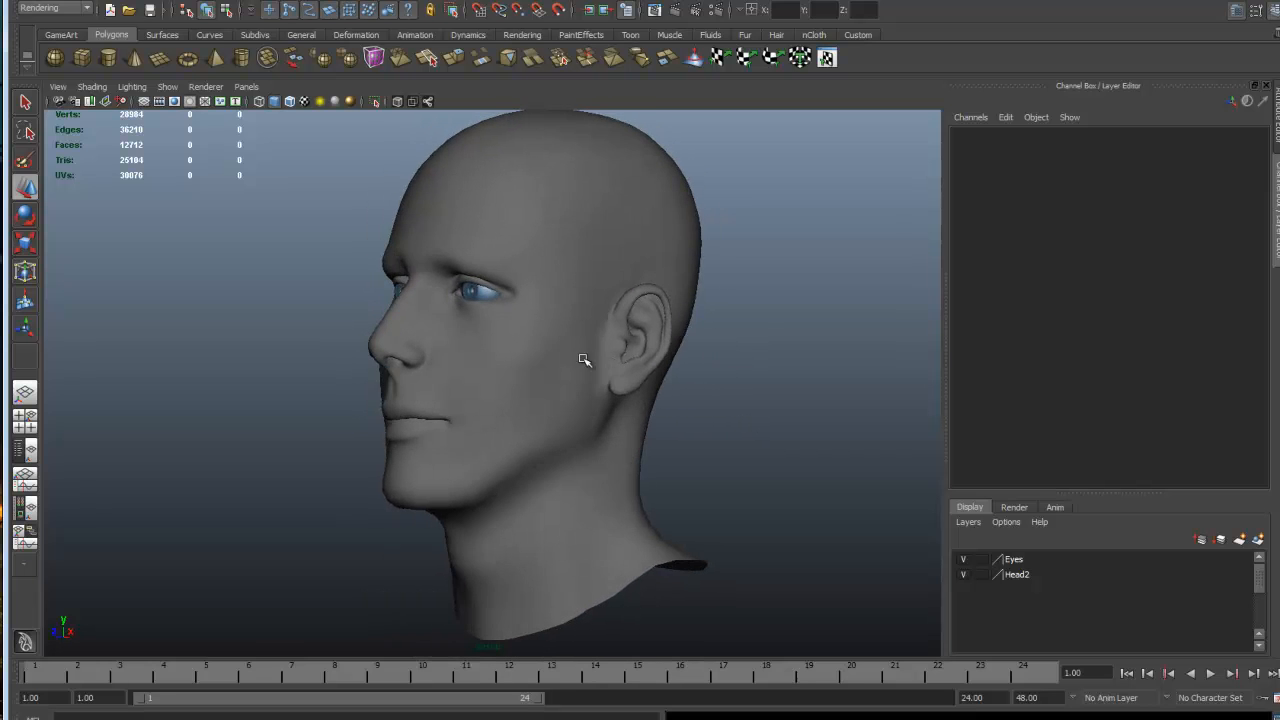
pyautogui.click(585, 366)
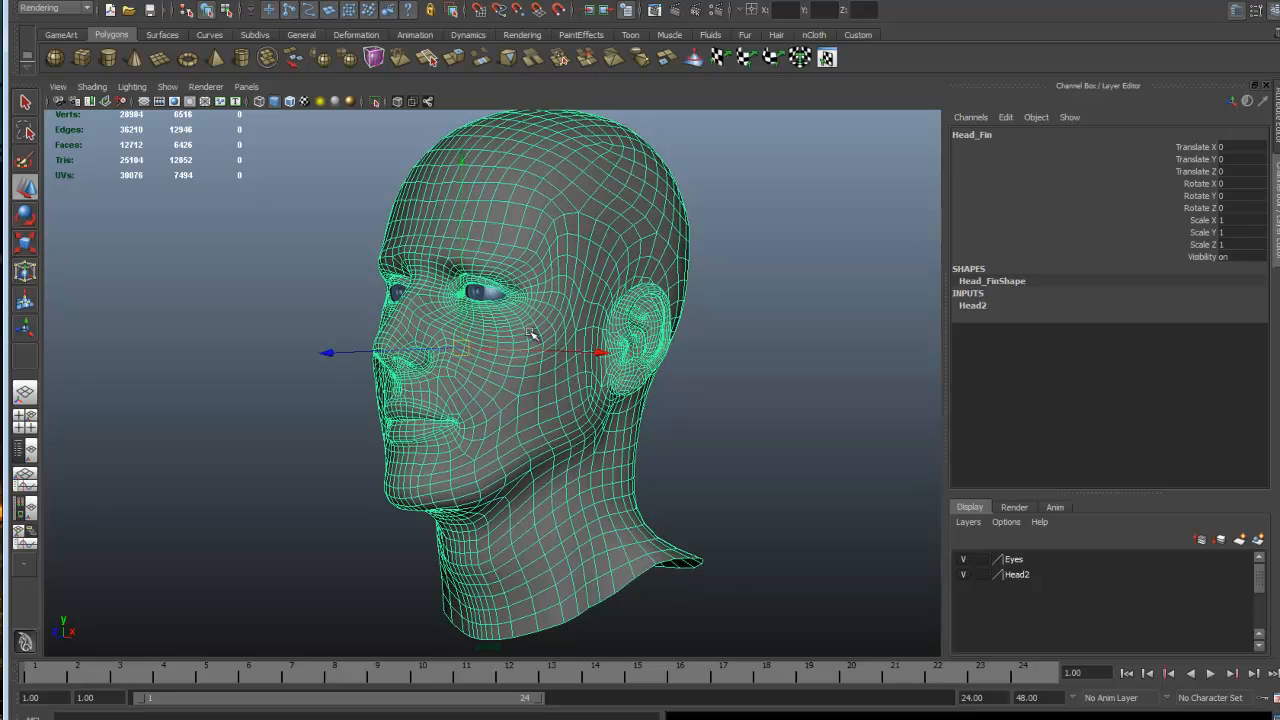
pyautogui.keyDown('alt'); pyautogui.moveTo(757, 329); pyautogui.dragTo(614, 405); pyautogui.keyUp('alt')
pyautogui.click(749, 360)
pyautogui.click(580, 365)
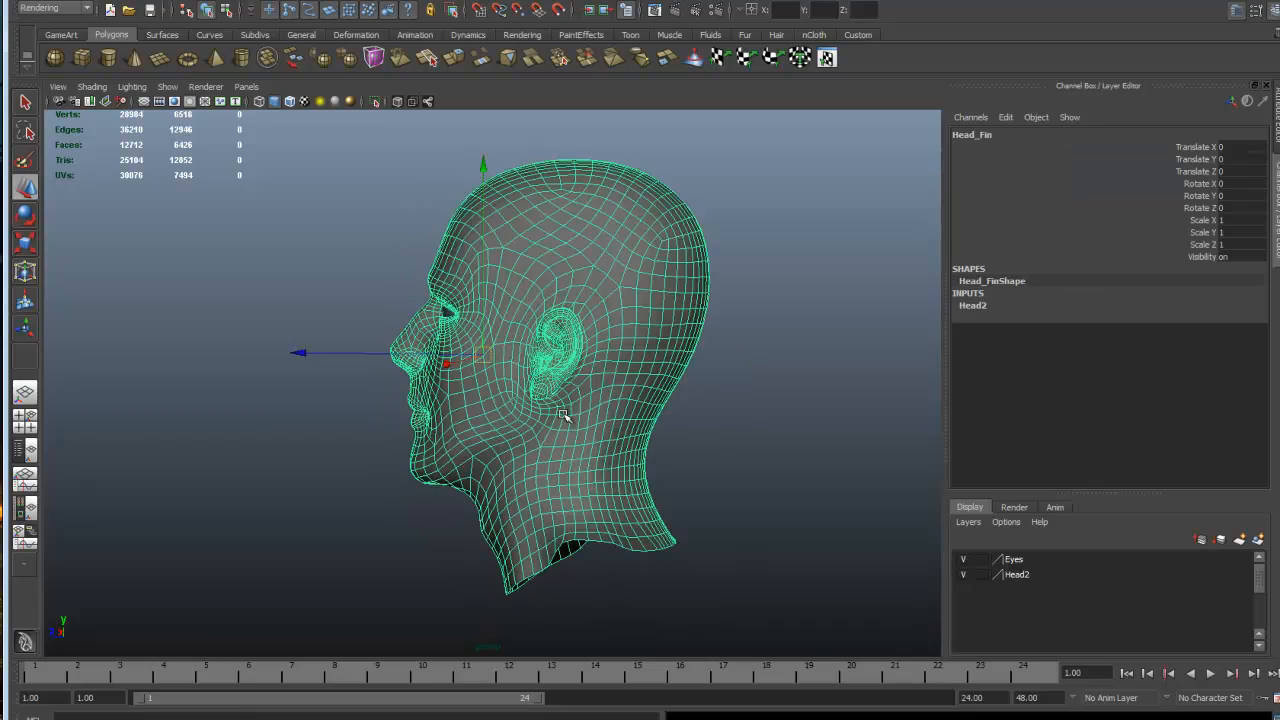
pyautogui.keyDown('alt'); pyautogui.moveTo(580, 365); pyautogui.dragTo(671, 429); pyautogui.keyUp('alt')
pyautogui.scroll(3, 671, 429)
pyautogui.keyDown('alt'); pyautogui.moveTo(690, 304); pyautogui.dragTo(639, 334); pyautogui.keyUp('alt')
pyautogui.scroll(-2, 682, 321)
pyautogui.scroll(-3, 668, 337)
pyautogui.scroll(2, 587, 322)
pyautogui.scroll(3, 588, 312)
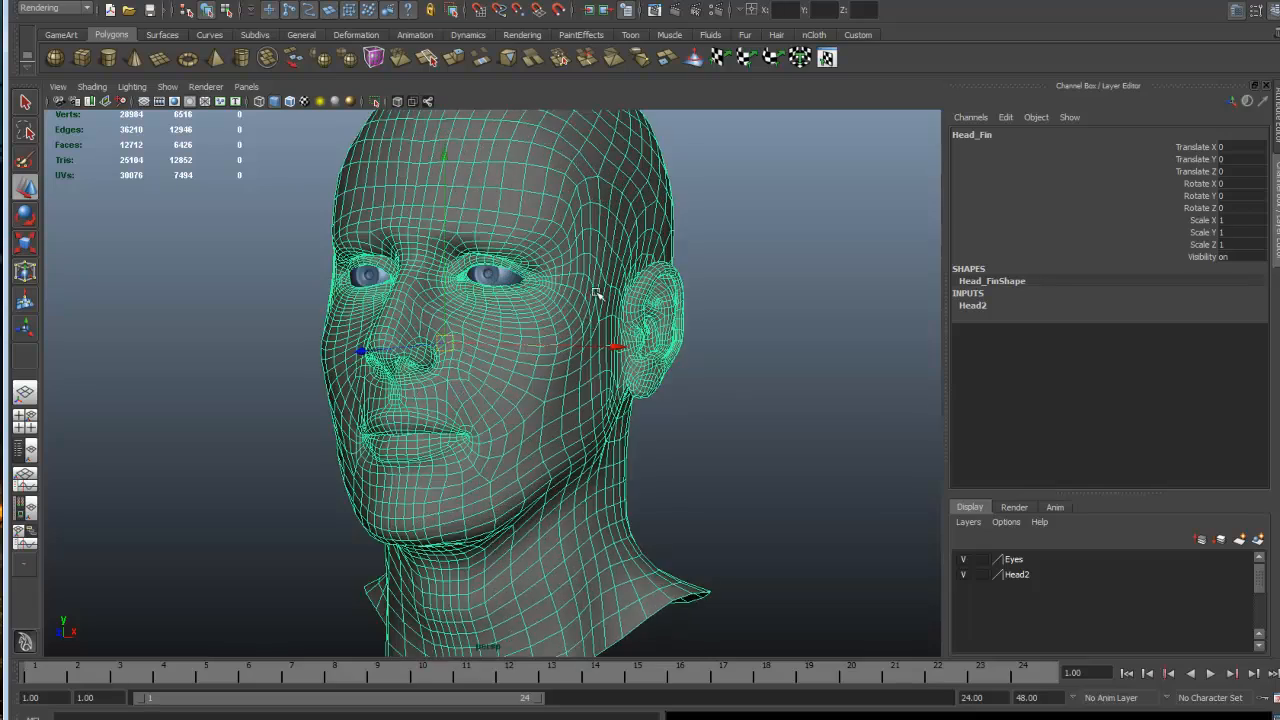
pyautogui.scroll(1, 632, 350)
pyautogui.keyDown('alt'); pyautogui.moveTo(627, 352); pyautogui.dragTo(604, 337); pyautogui.keyUp('alt')
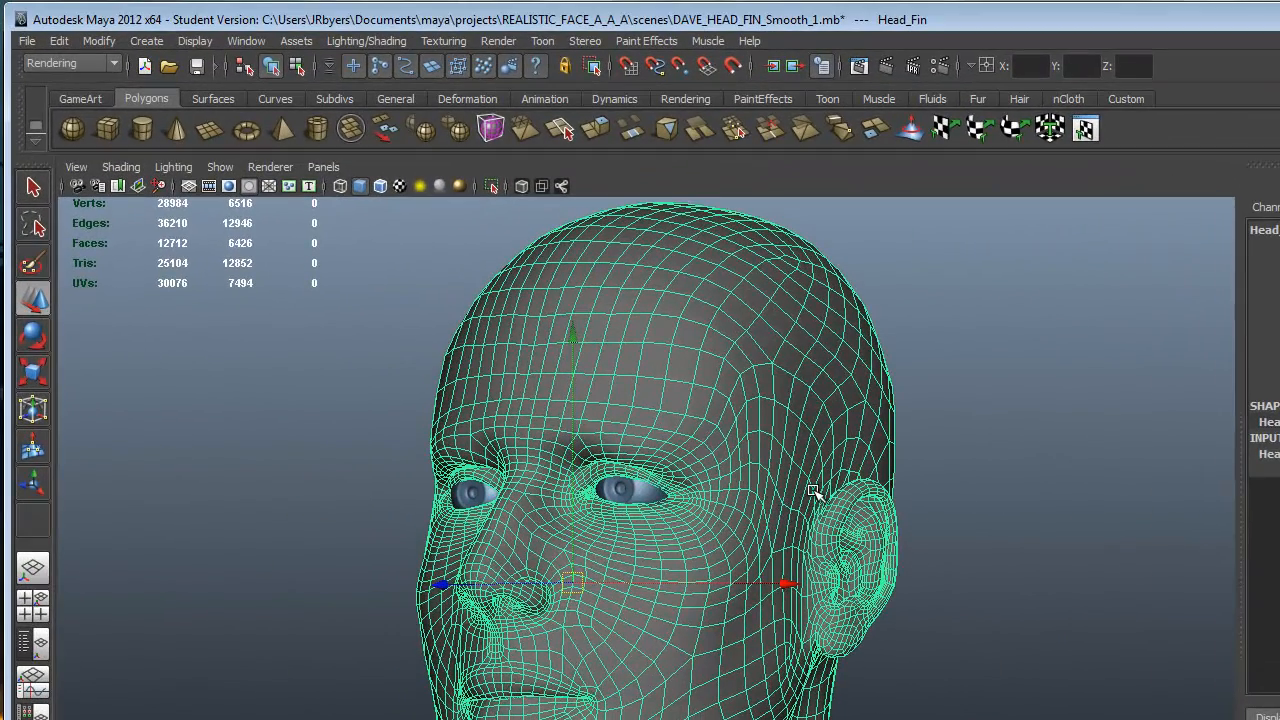
# - Delete the head mesh's construction history and freeze its transformations
pyautogui.click(1100, 476)
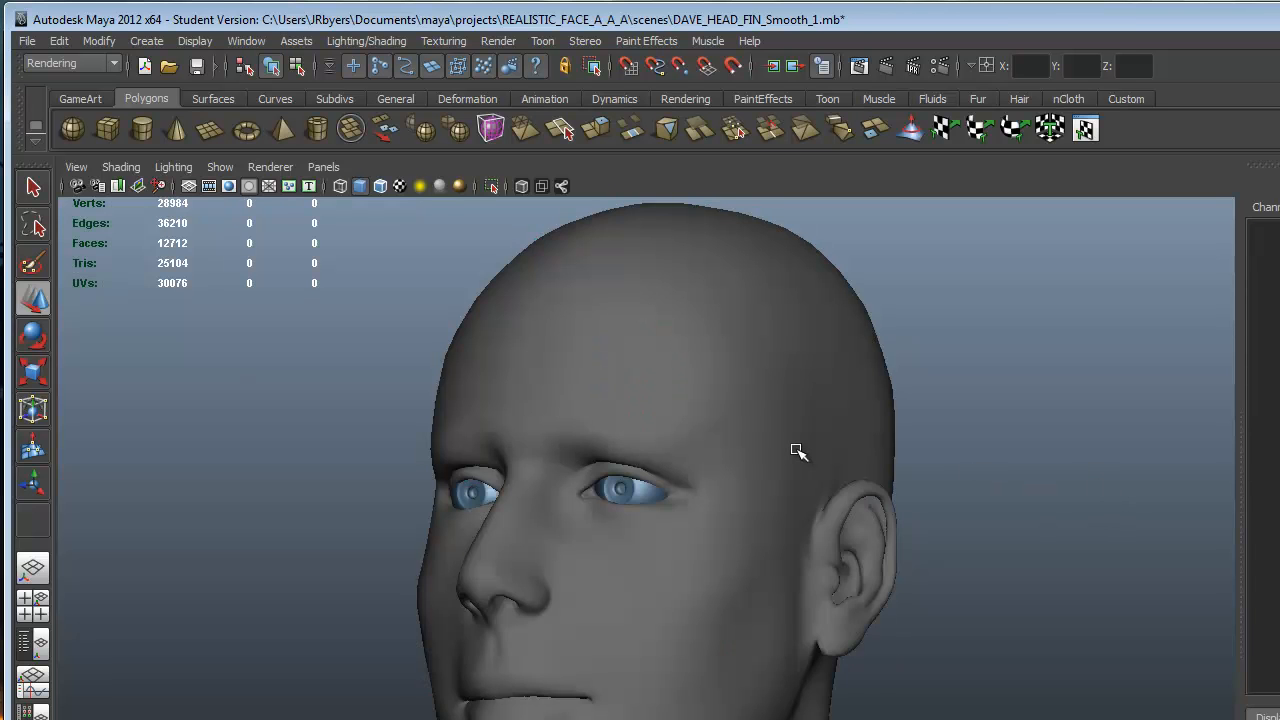
pyautogui.click(718, 429)
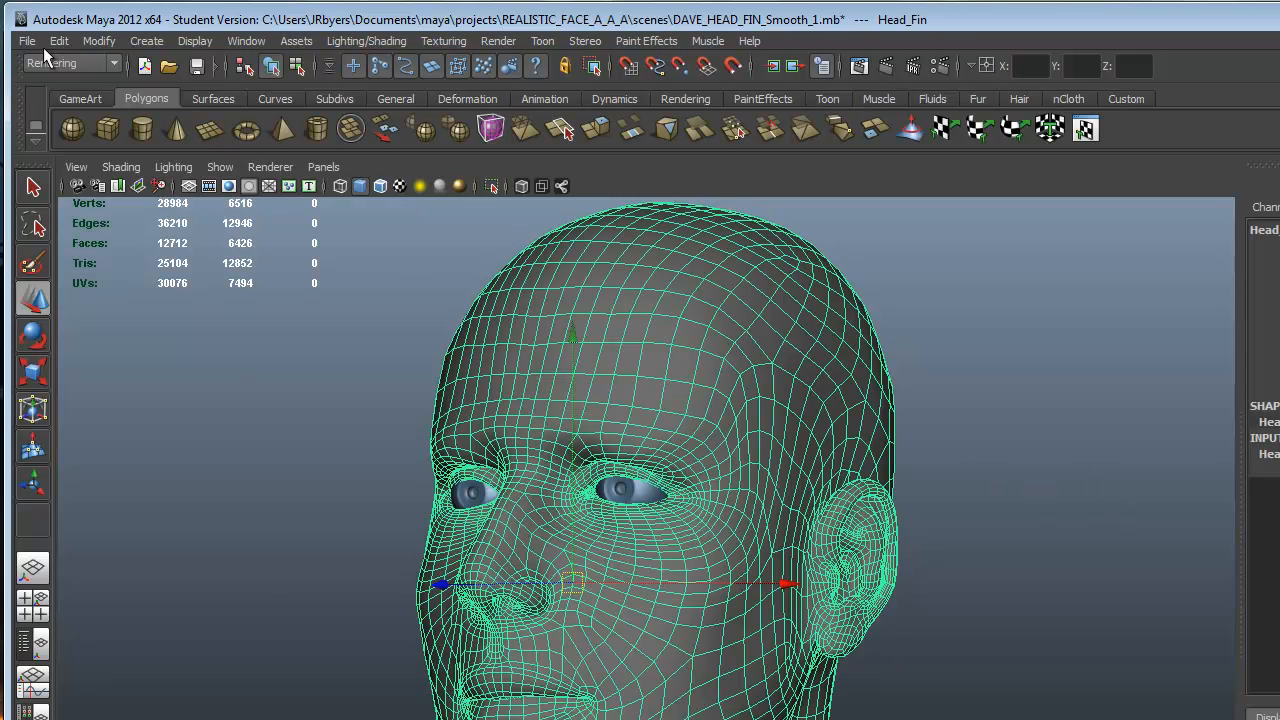
pyautogui.click(59, 42)
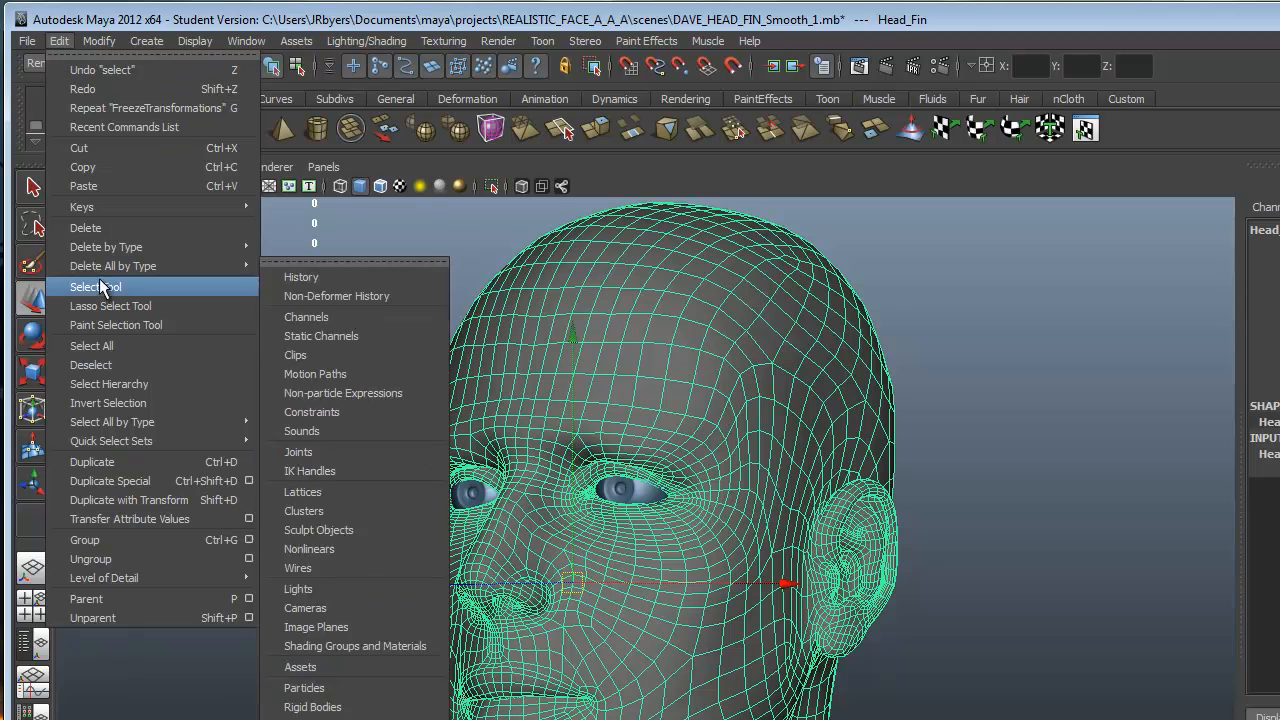
pyautogui.moveTo(108, 250)
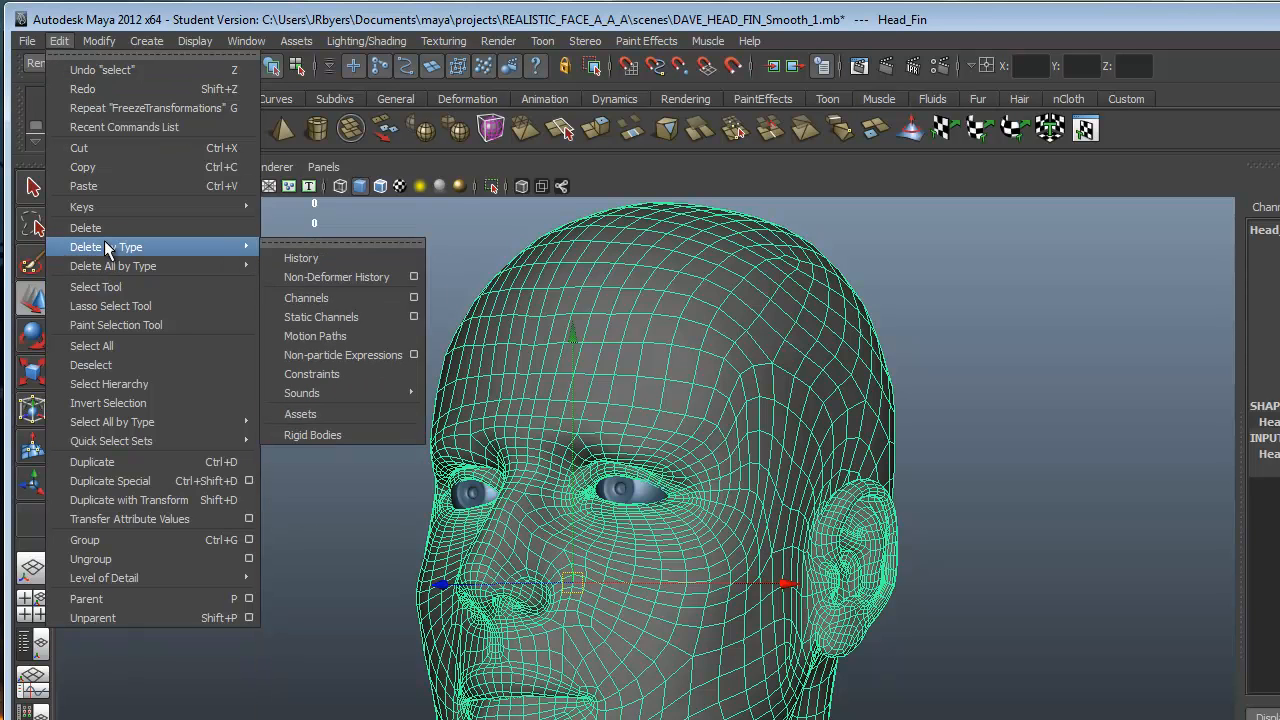
pyautogui.click(382, 262)
pyautogui.click(99, 41)
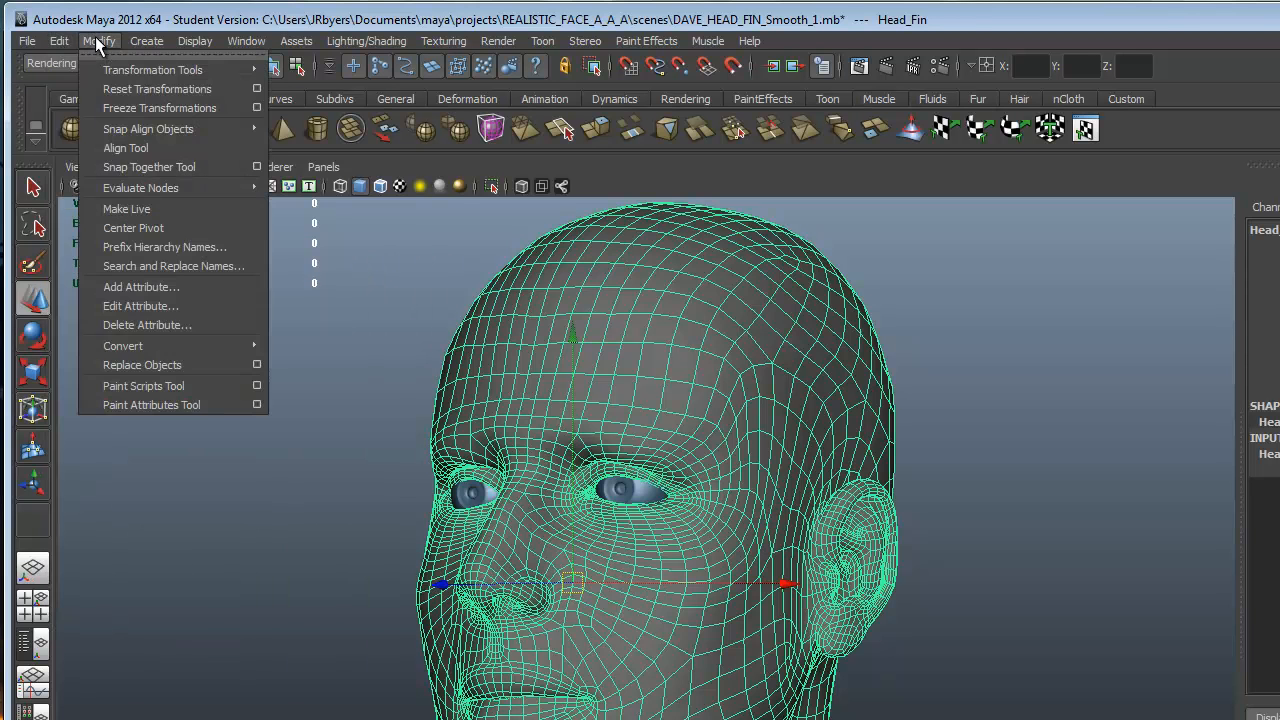
pyautogui.click(143, 108)
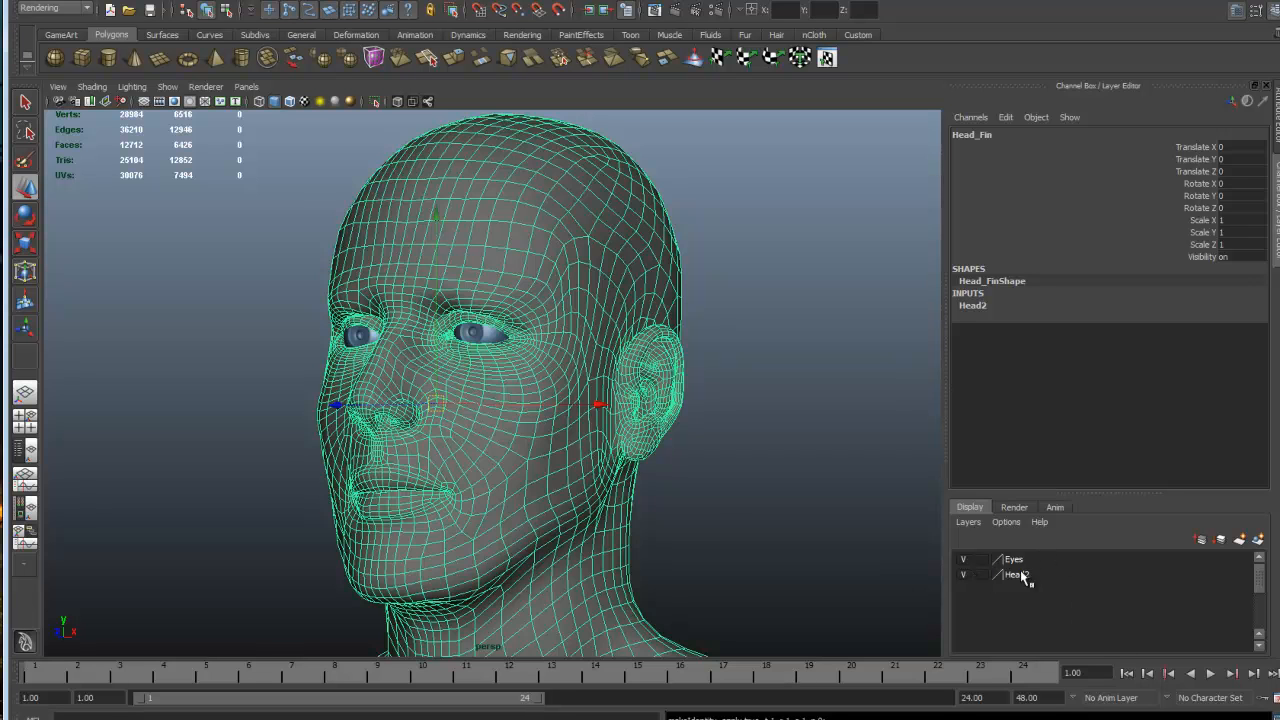
# - Check what the Head2 and Eyes display layers contain by toggling each layer's visibility off and on
pyautogui.click(963, 575)
pyautogui.click(963, 575)
pyautogui.click(963, 560)
pyautogui.click(963, 560)
pyautogui.click(964, 576)
pyautogui.click(964, 576)
# - Clear the selection and select the head mesh again, keeping the entire head in view
pyautogui.click(872, 520)
pyautogui.click(620, 287)
pyautogui.scroll(-1, 817, 319)
pyautogui.keyDown('alt'); pyautogui.moveTo(775, 347); pyautogui.dragTo(749, 308, button='middle'); pyautogui.keyUp('alt')
pyautogui.scroll(-1, 774, 302)
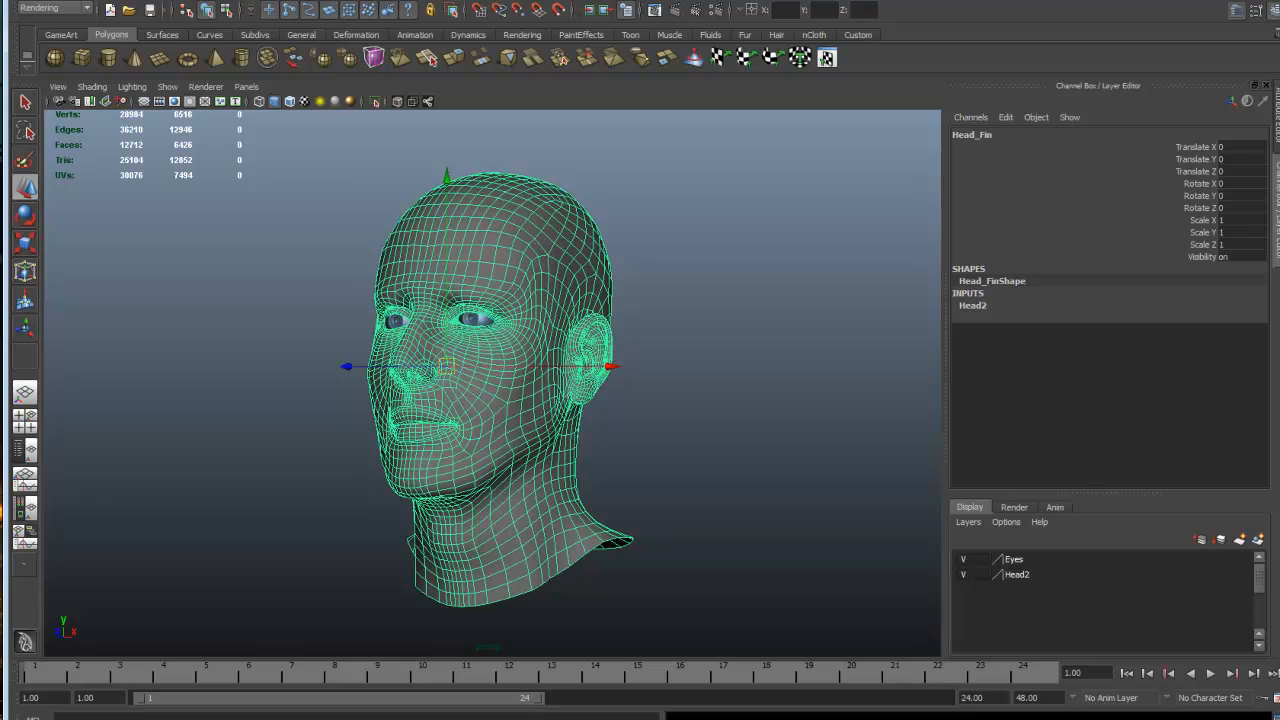
# - Check in the Plug-in Manager whether objExport.mll is loaded, refresh the list, and close the manager
pyautogui.click(187, 0)
pyautogui.moveTo(202, 72)
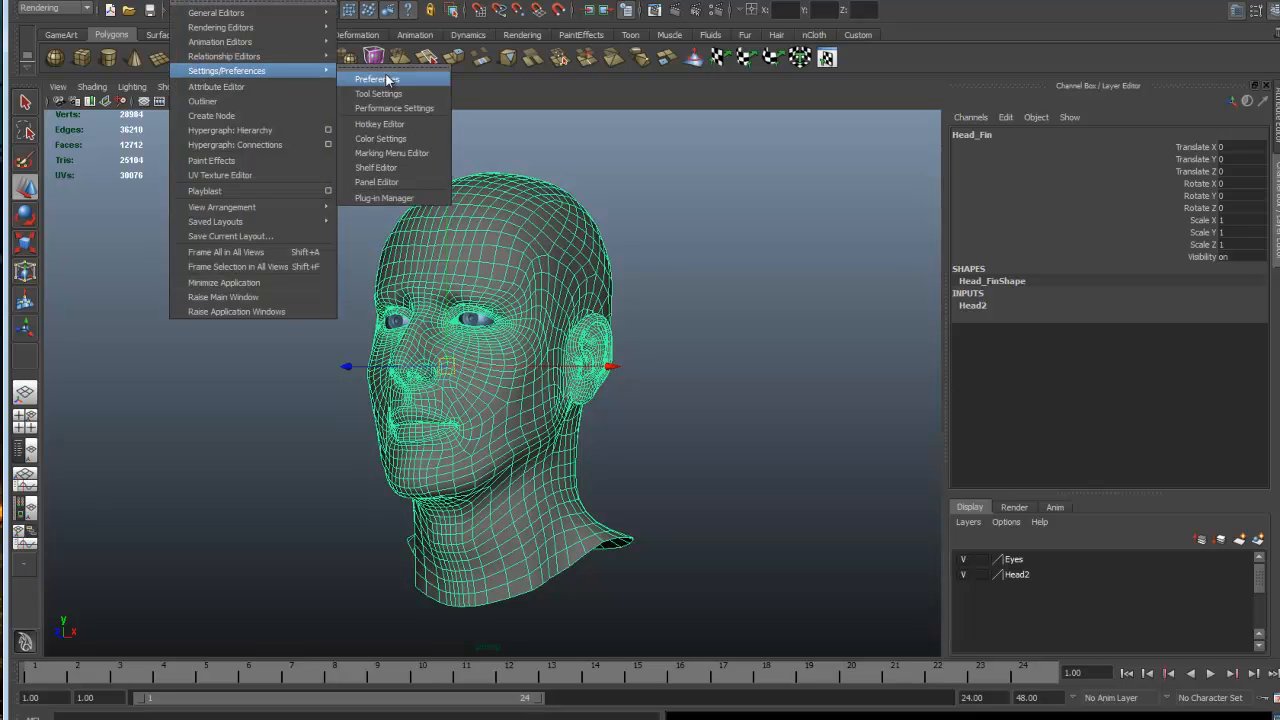
pyautogui.click(384, 196)
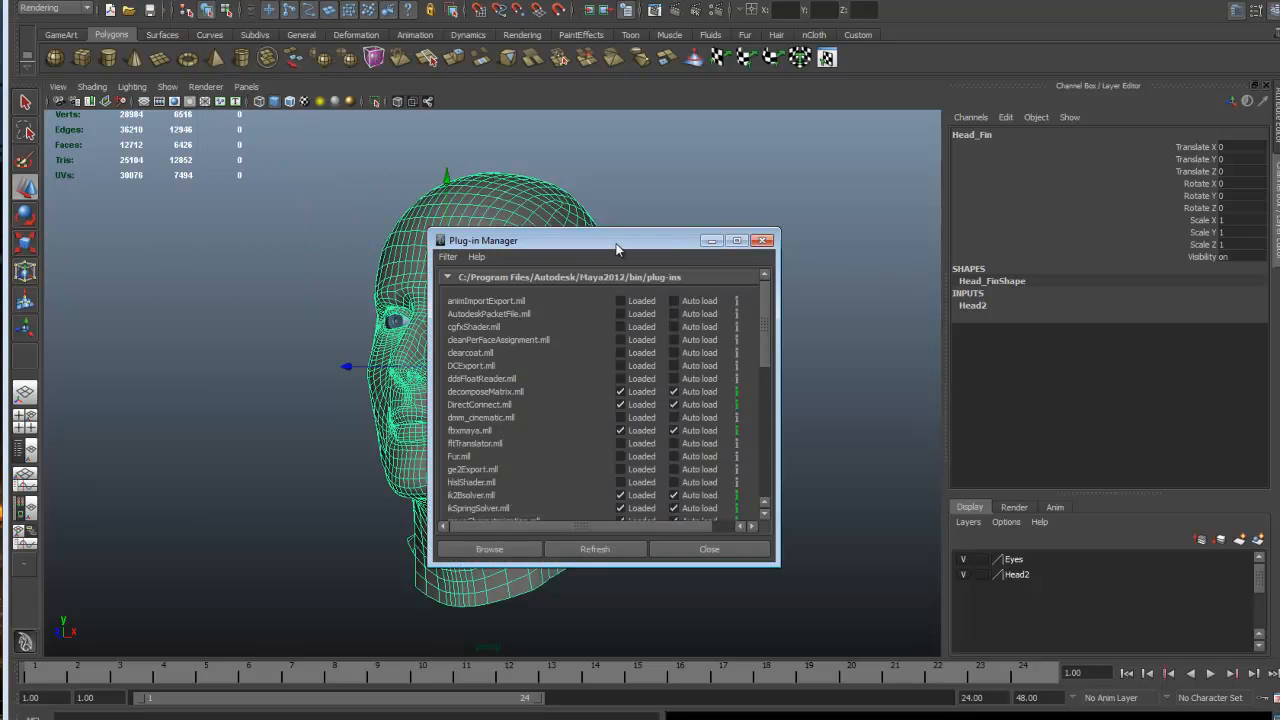
pyautogui.moveTo(617, 249); pyautogui.dragTo(583, 87)
pyautogui.scroll(-3, 539, 286)
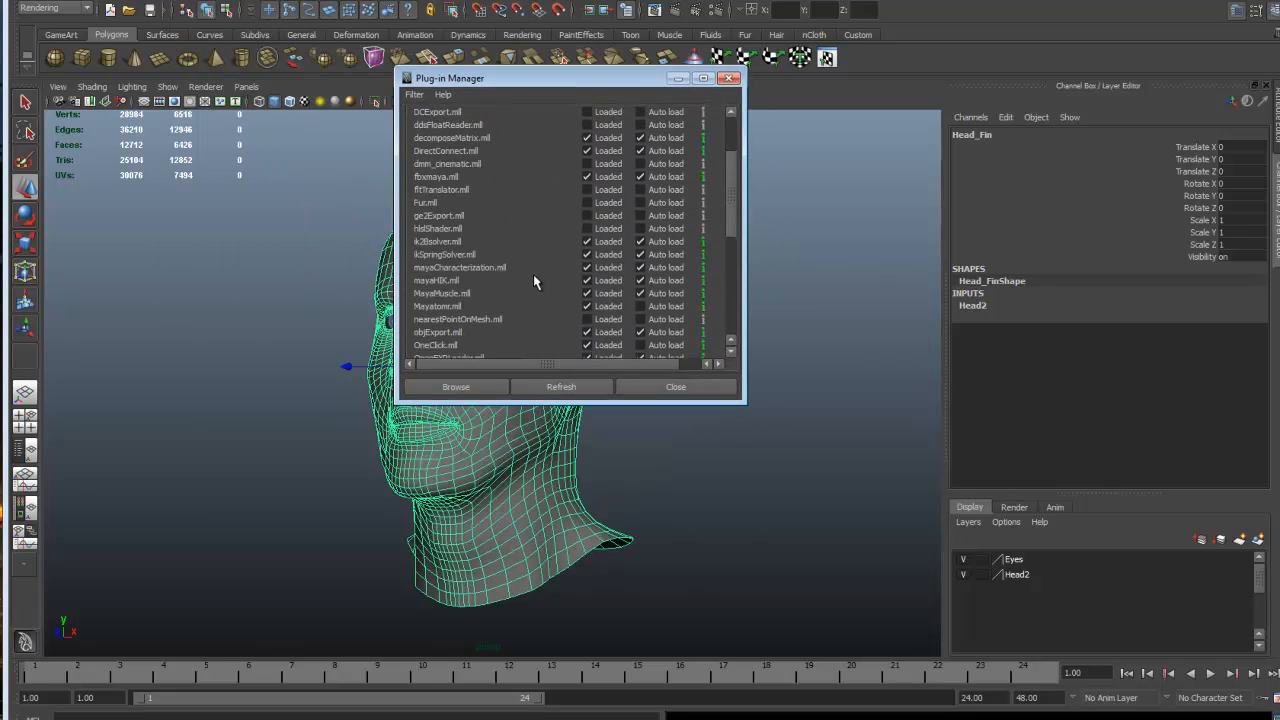
pyautogui.scroll(-2, 532, 282)
pyautogui.scroll(-4, 528, 275)
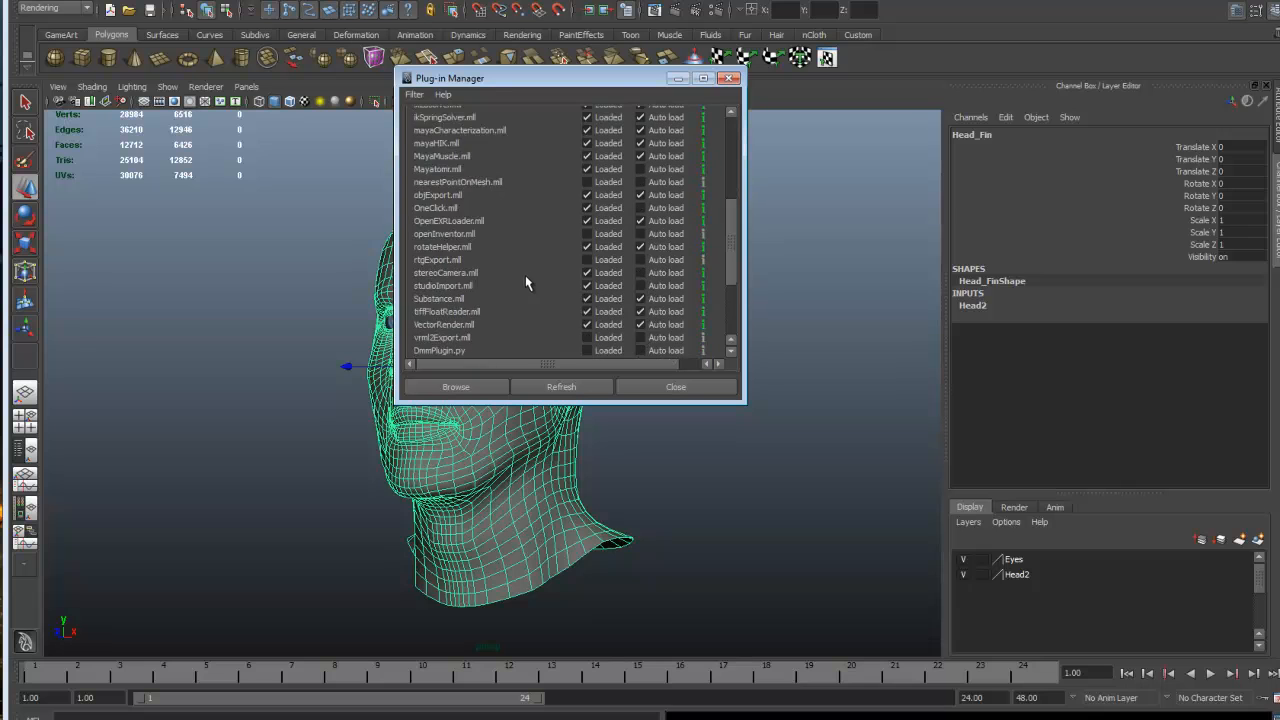
pyautogui.scroll(4, 524, 272)
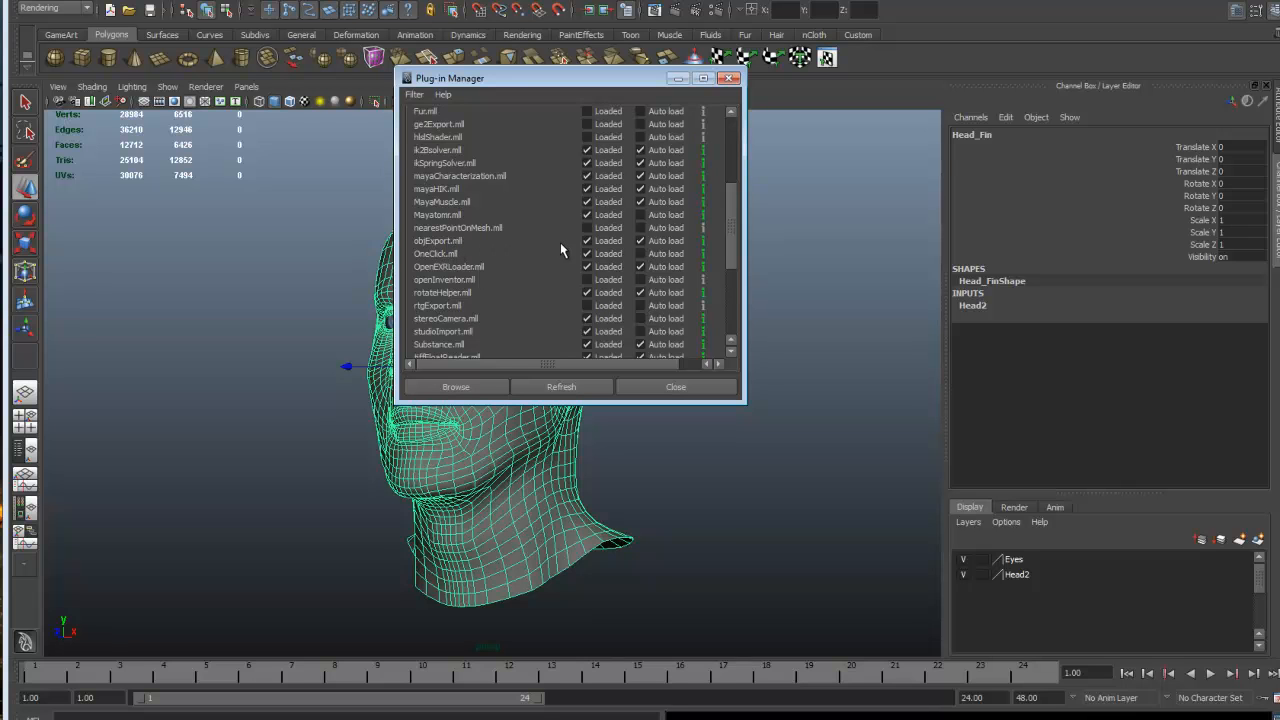
pyautogui.click(556, 389)
pyautogui.click(731, 78)
# - Reselect the head mesh and start exporting the selection with OBJexport as the file type, keeping the file type specific options on
pyautogui.click(680, 217)
pyautogui.click(529, 229)
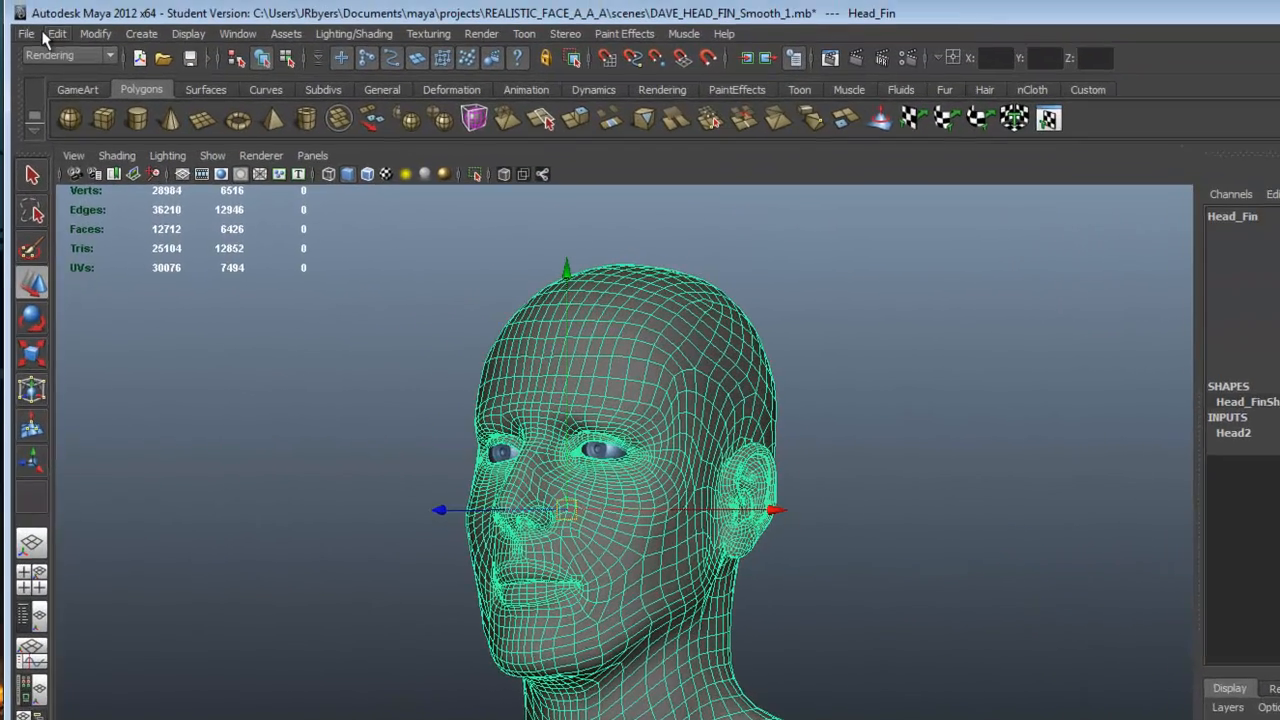
pyautogui.click(12, 1)
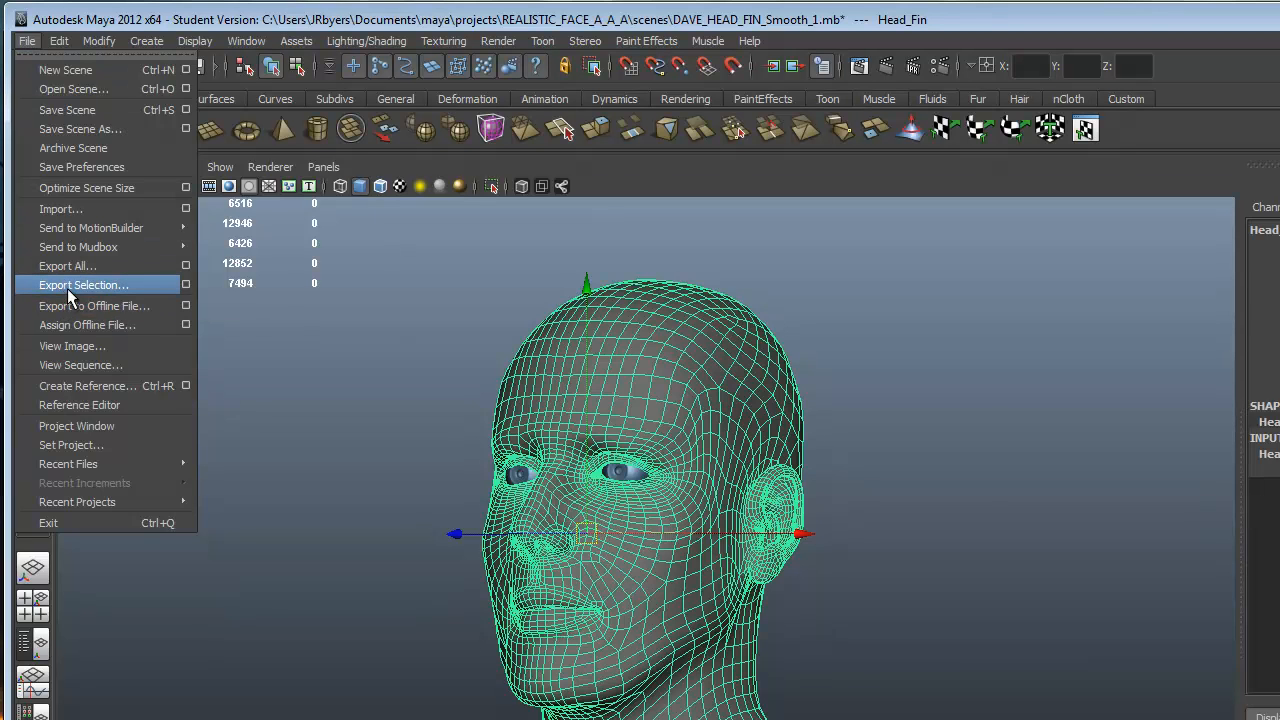
pyautogui.click(187, 286)
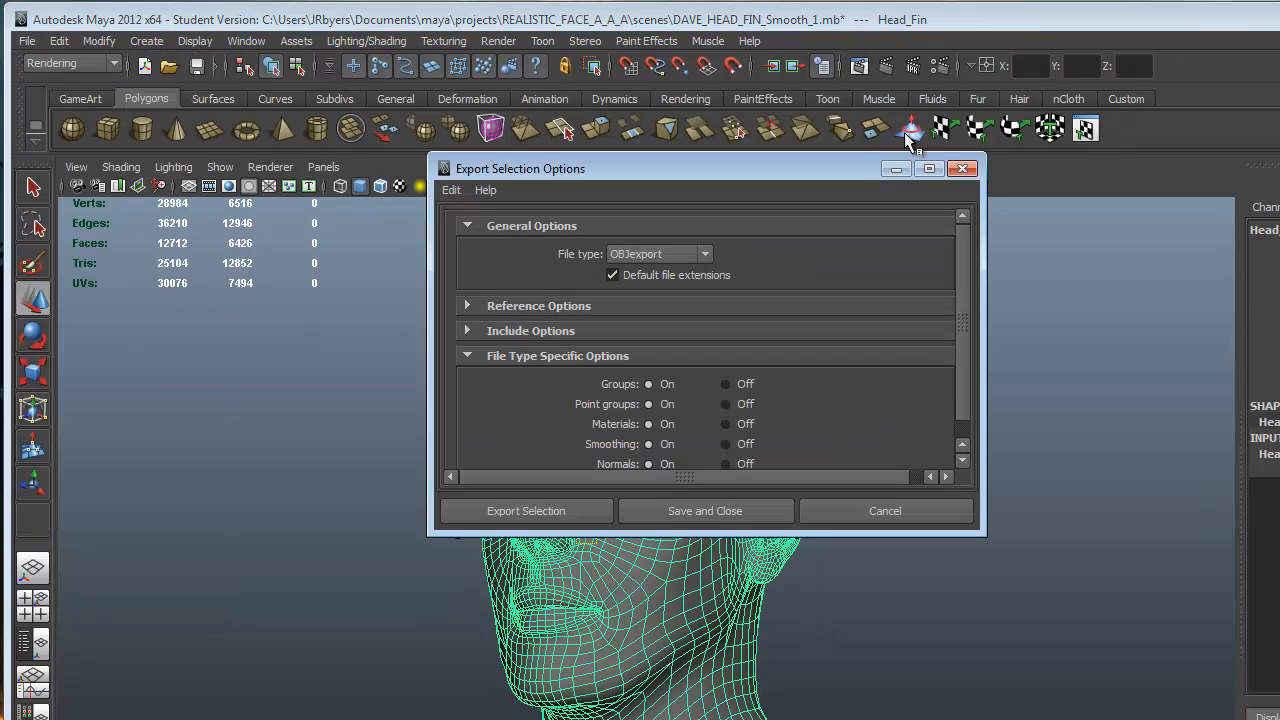
pyautogui.moveTo(851, 166); pyautogui.dragTo(763, 143)
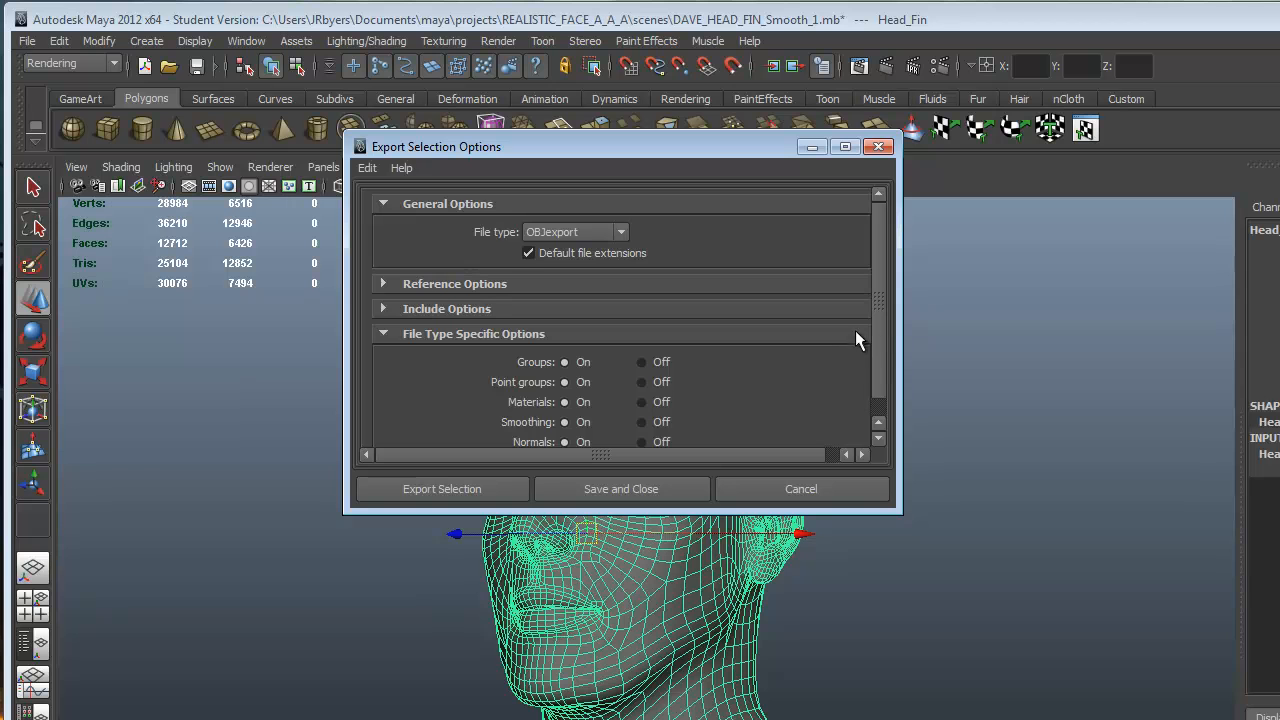
pyautogui.scroll(-1, 874, 370)
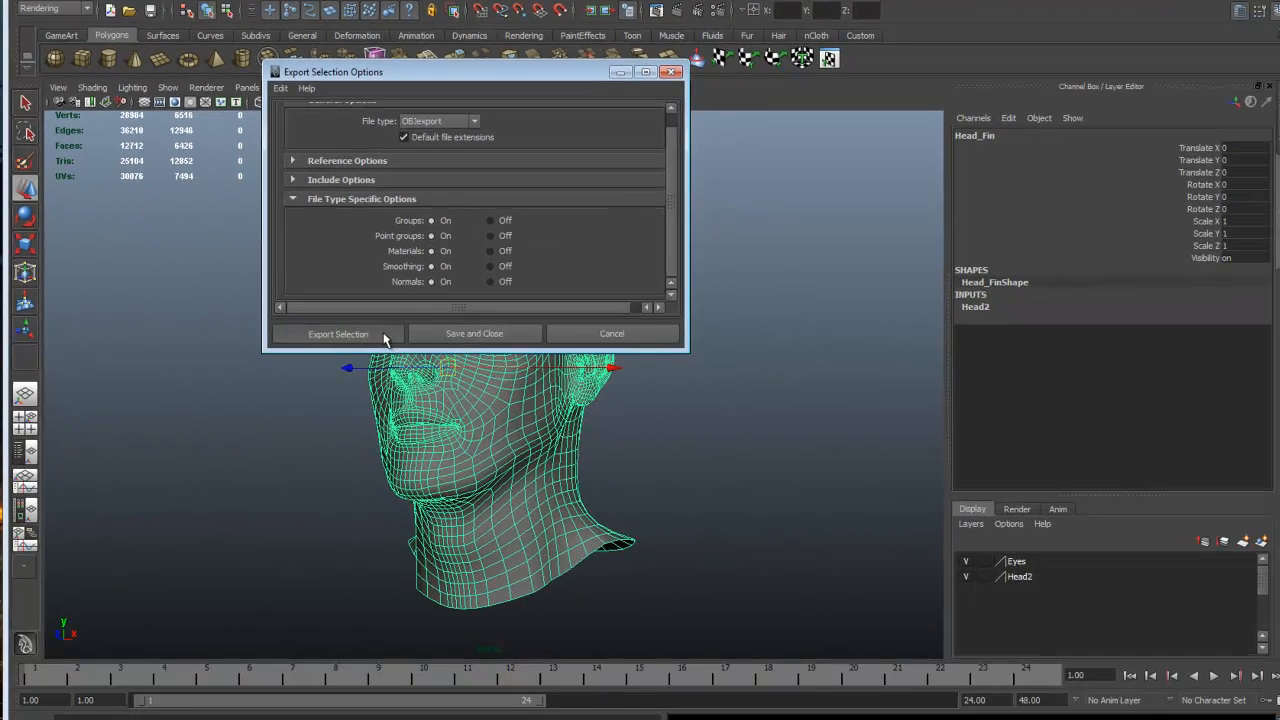
pyautogui.click(497, 489)
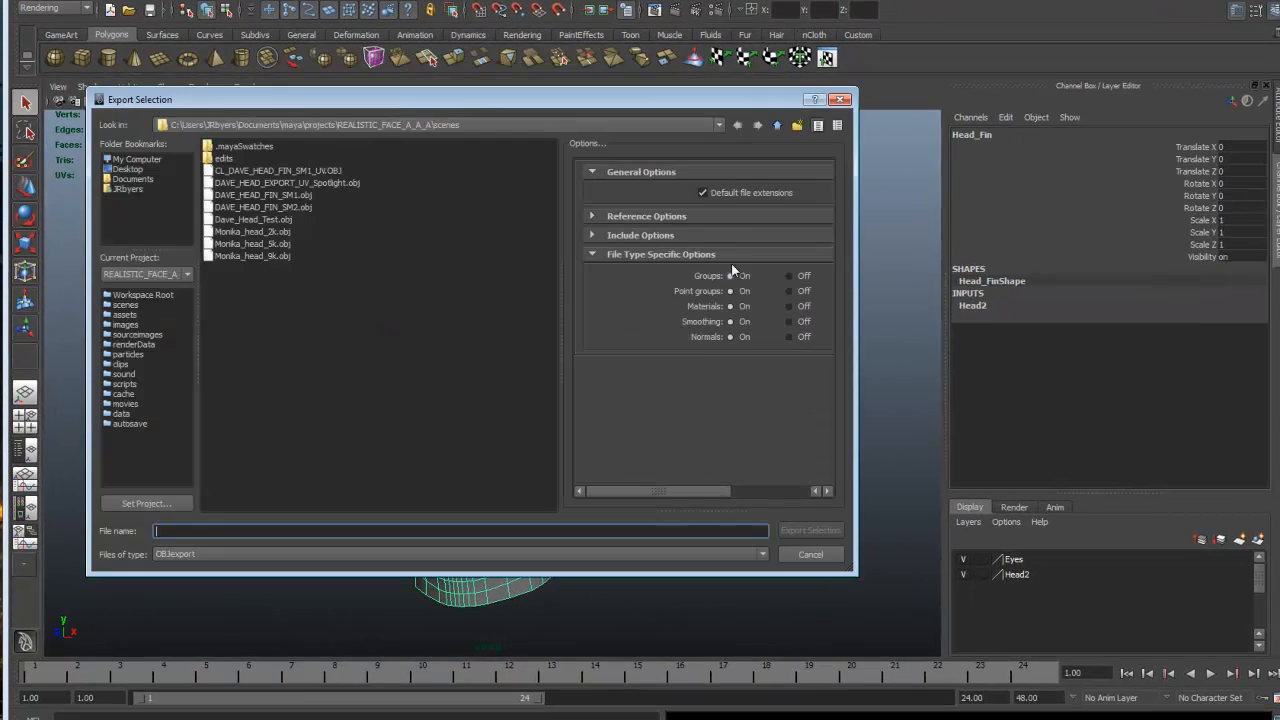
# - Name the file Dave_Head_EXPORT_ZBrush and export the selected head as an OBJ into the project's scenes folder
pyautogui.moveTo(413, 104); pyautogui.dragTo(449, 93)
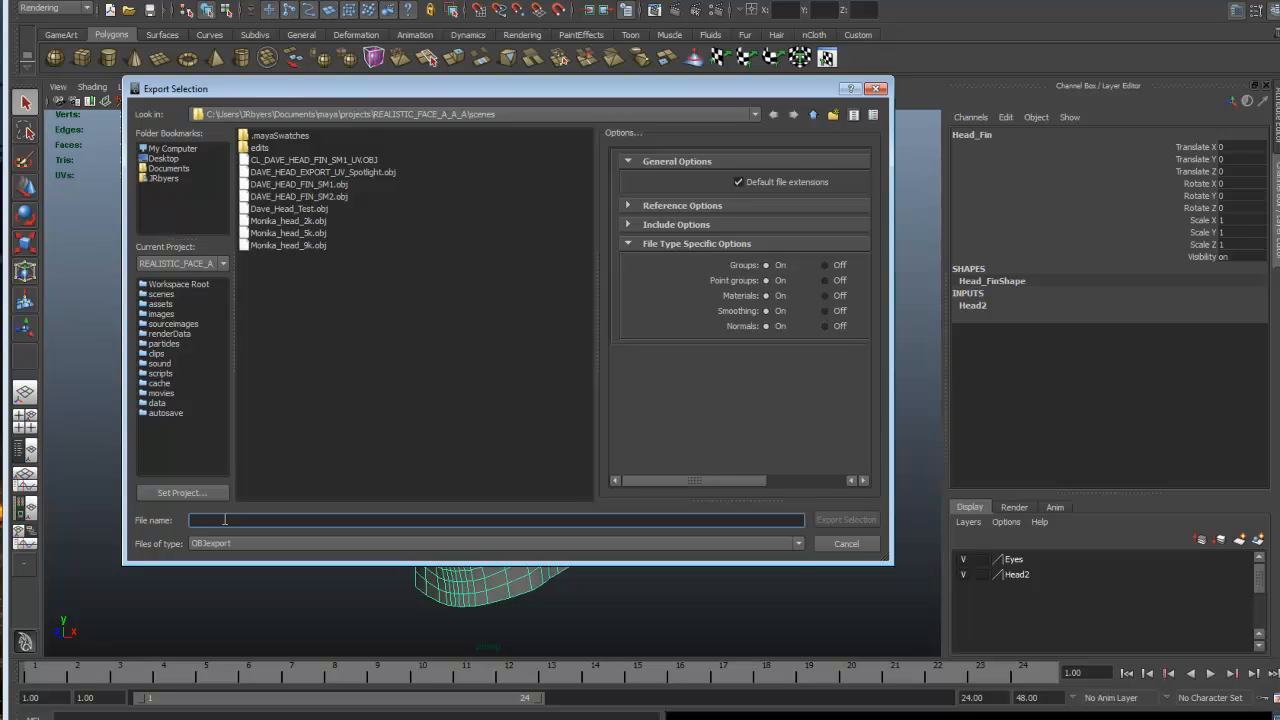
pyautogui.write('Dave_Head_')
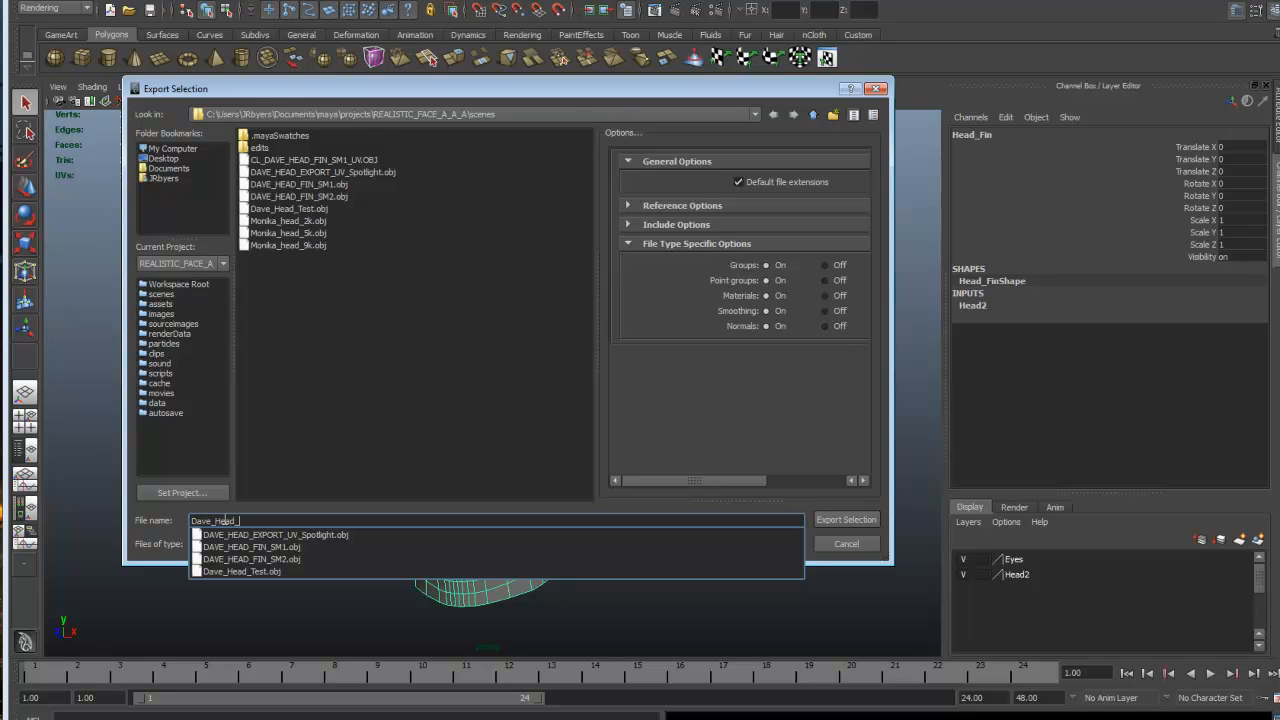
pyautogui.write('EXPORT')
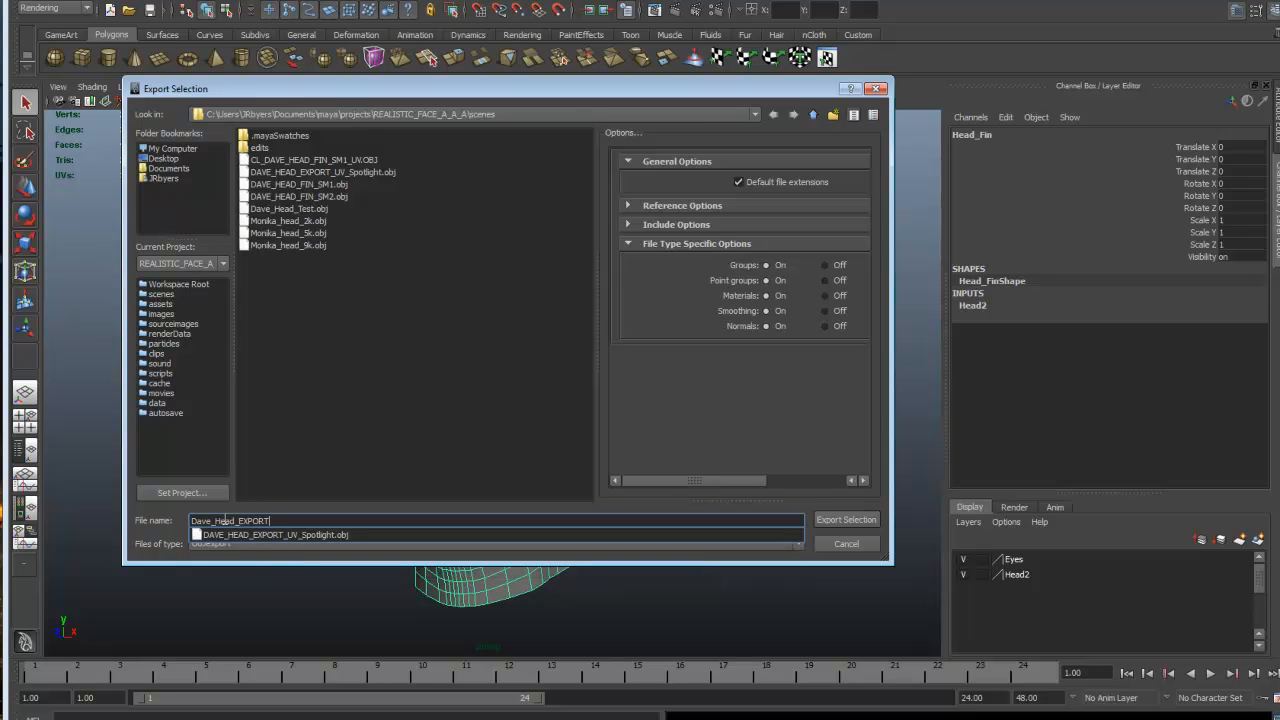
pyautogui.write('_ZBrush')
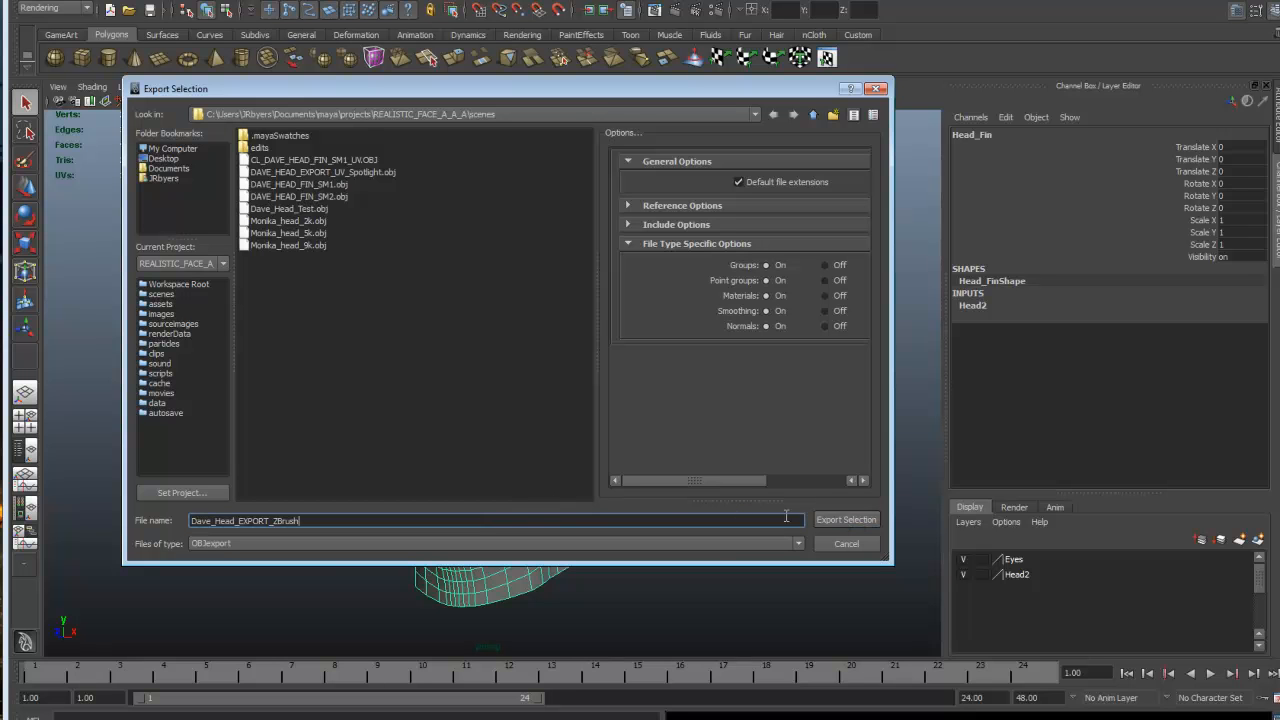
pyautogui.click(845, 520)
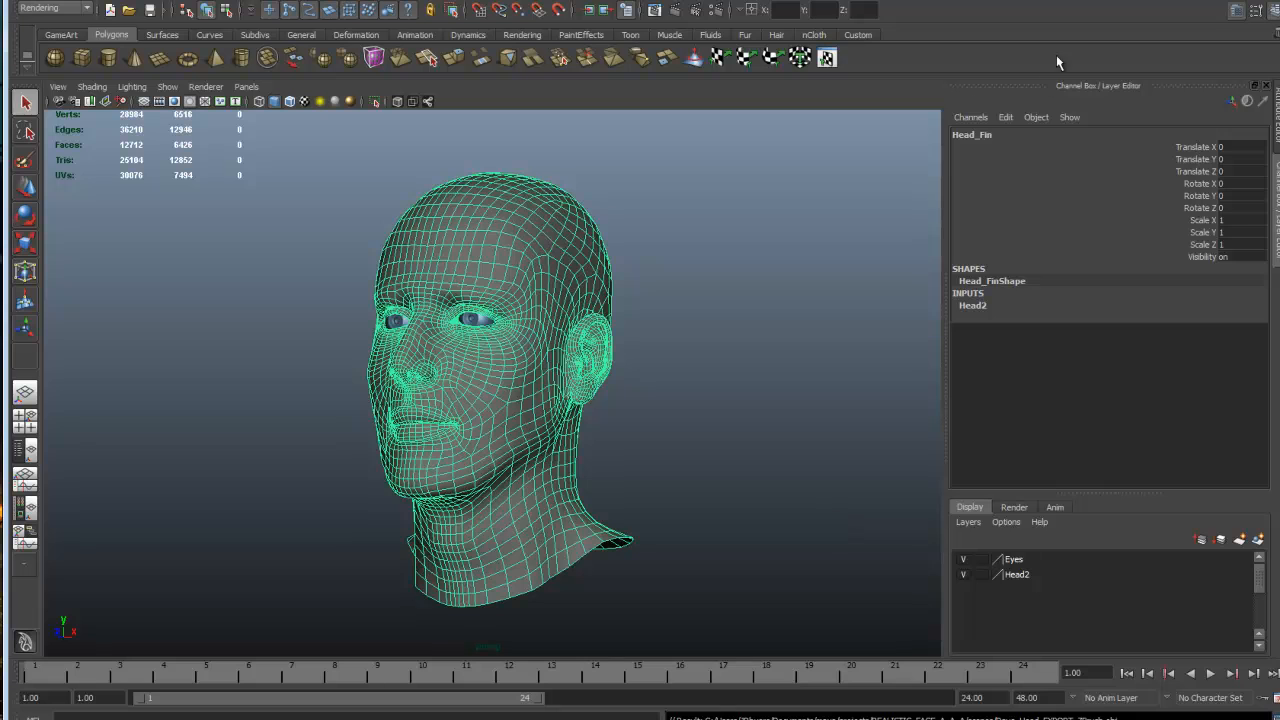
# - Clear the selection, hide the Head2 layer and toggle the Eyes layer's visibility to check the eyes separately
pyautogui.click(729, 206)
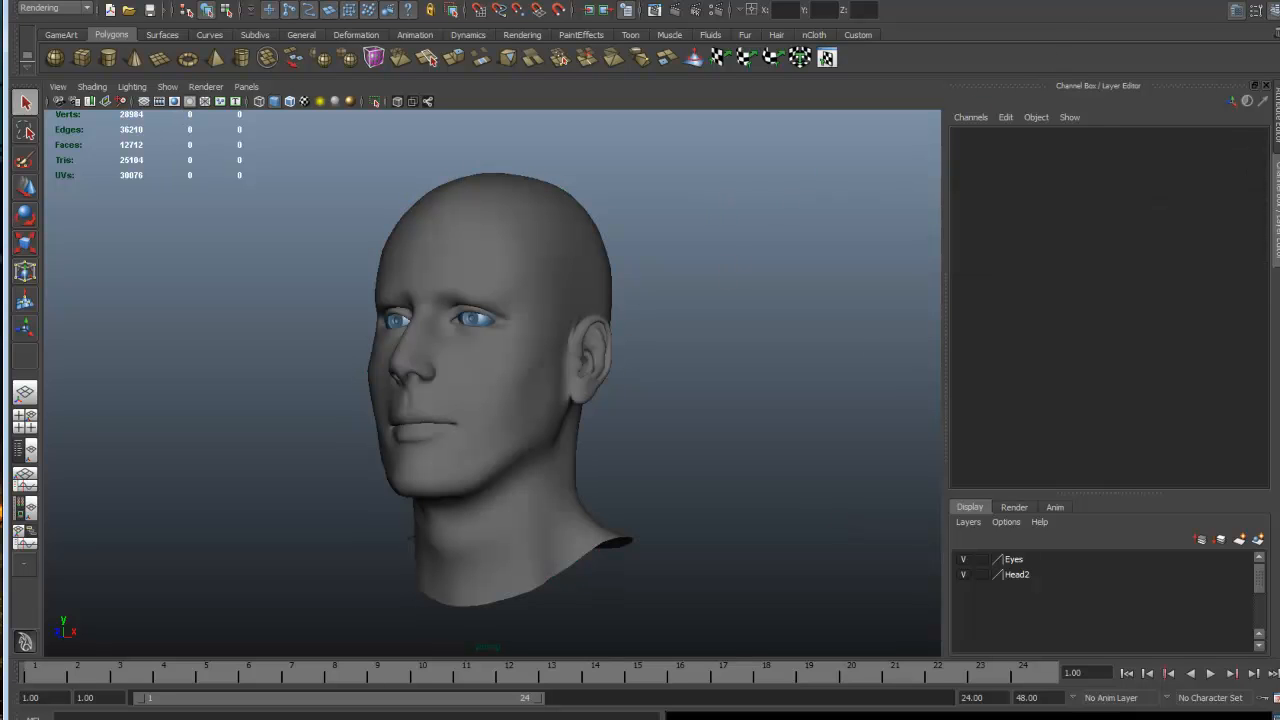
pyautogui.click(964, 574)
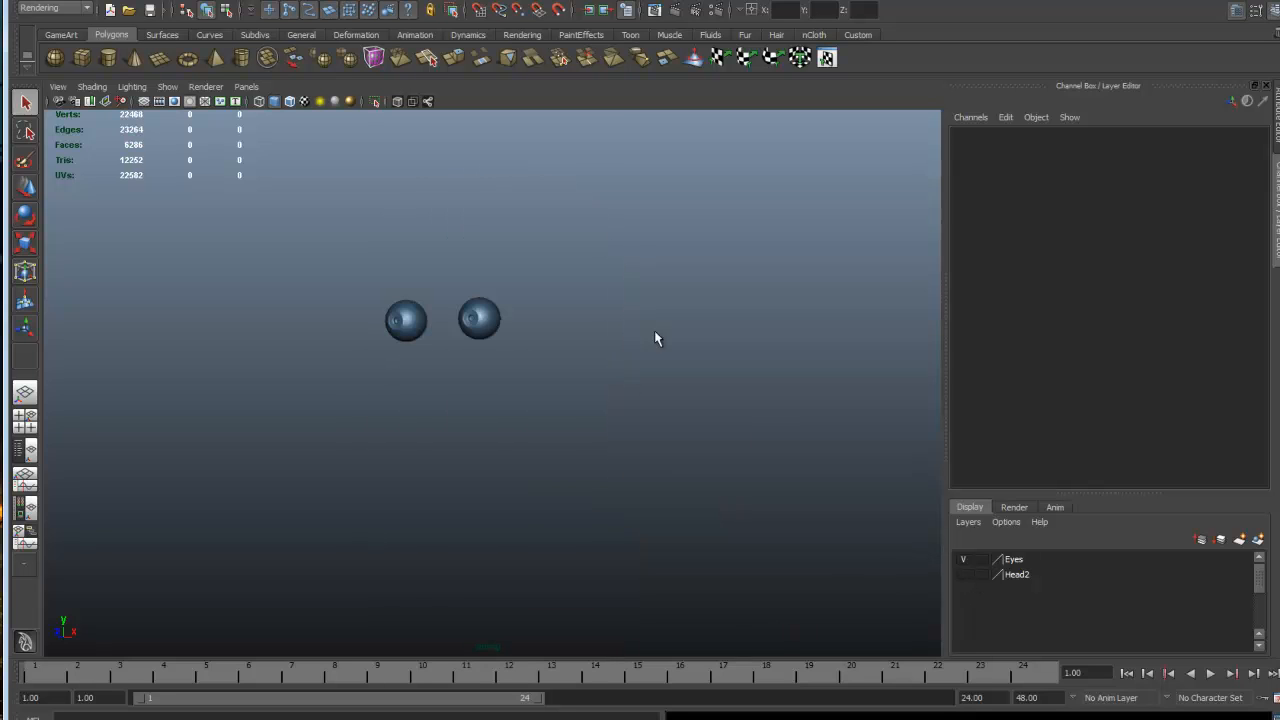
pyautogui.click(963, 559)
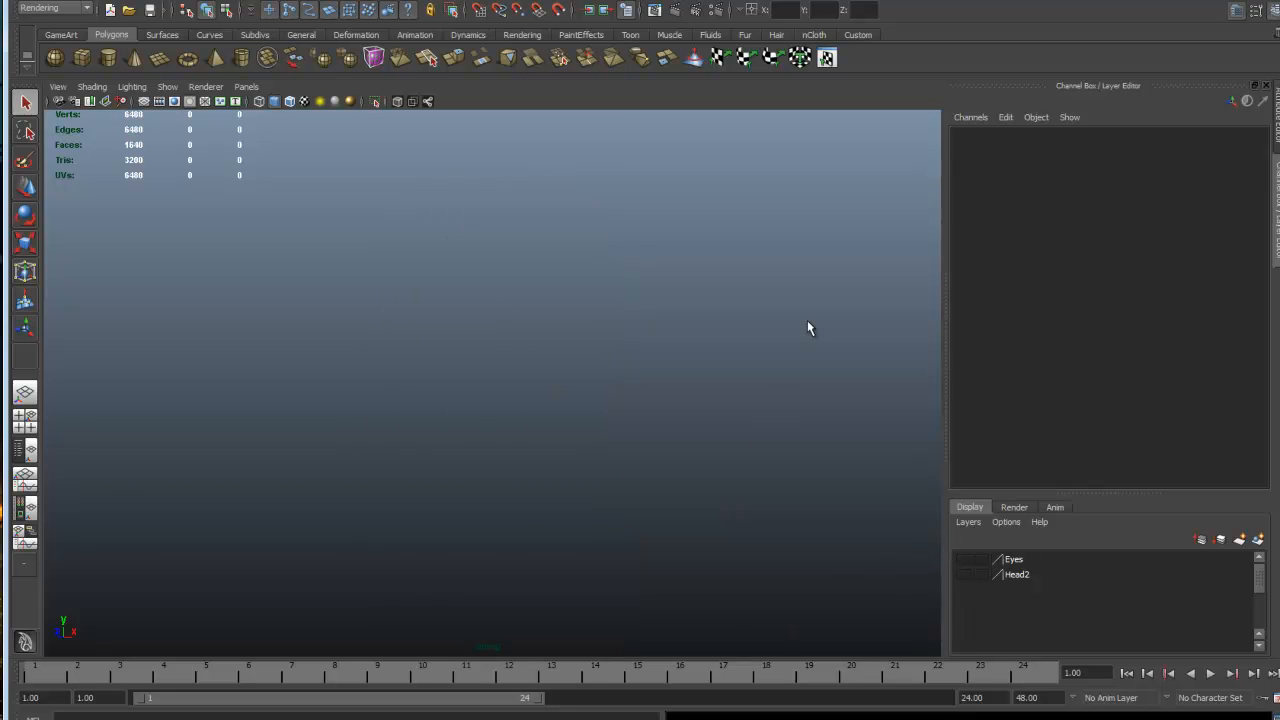
pyautogui.click(963, 559)
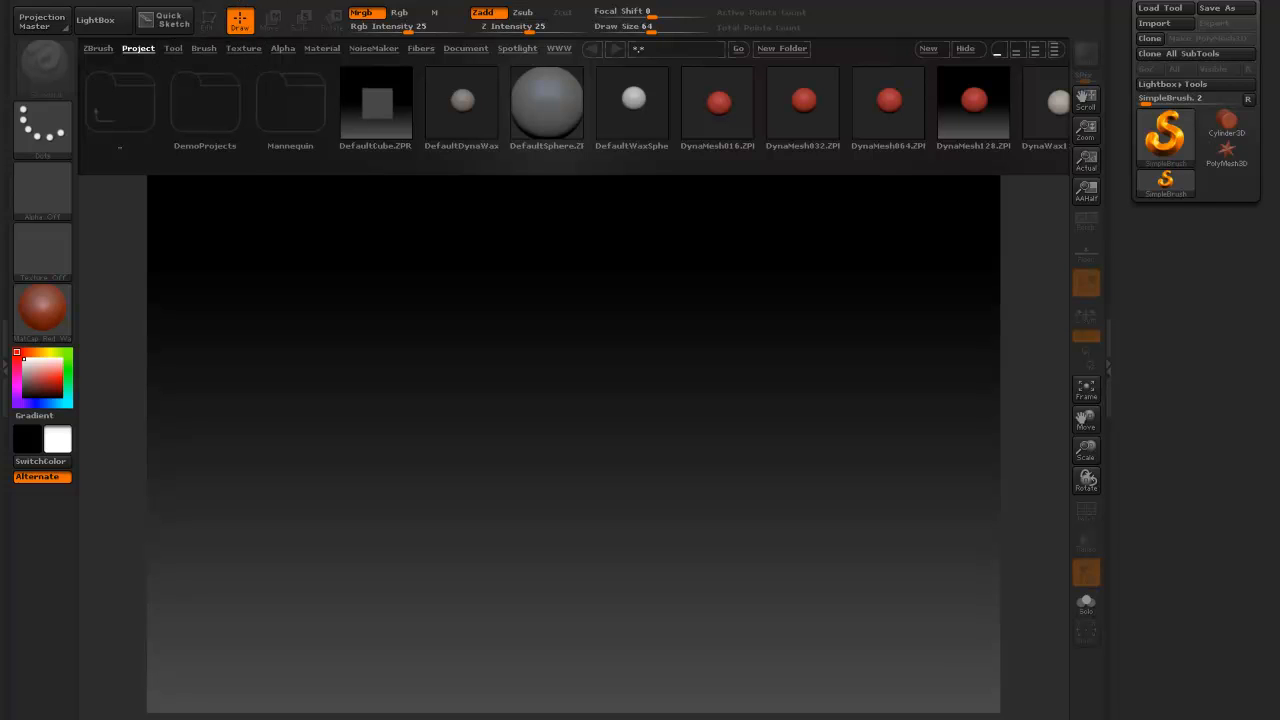
# - Switch to ZBrush, start importing a 3D mesh and browse to the maya projects folder in Documents
pyautogui.moveTo(125, 1)
pyautogui.moveTo(669, 3)
pyautogui.moveTo(716, 2)
pyautogui.click(591, 4)
pyautogui.click(1155, 22)
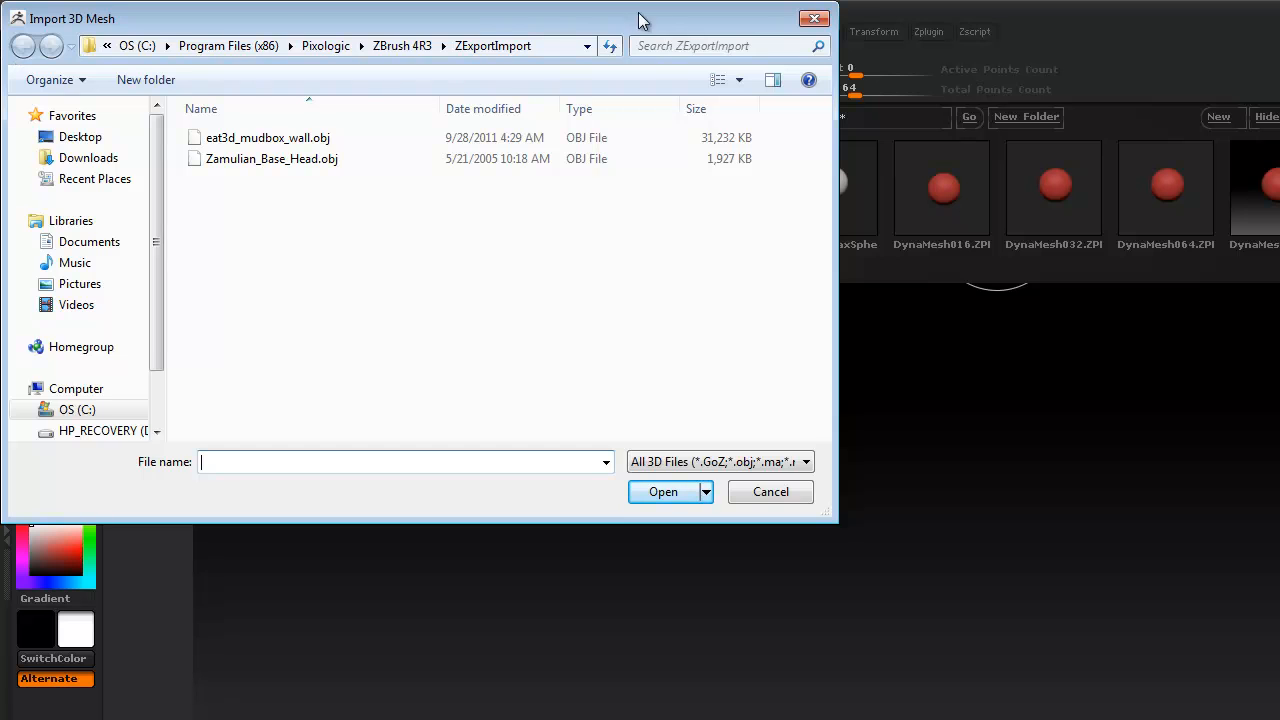
pyautogui.moveTo(640, 17); pyautogui.dragTo(720, 86)
pyautogui.click(166, 313)
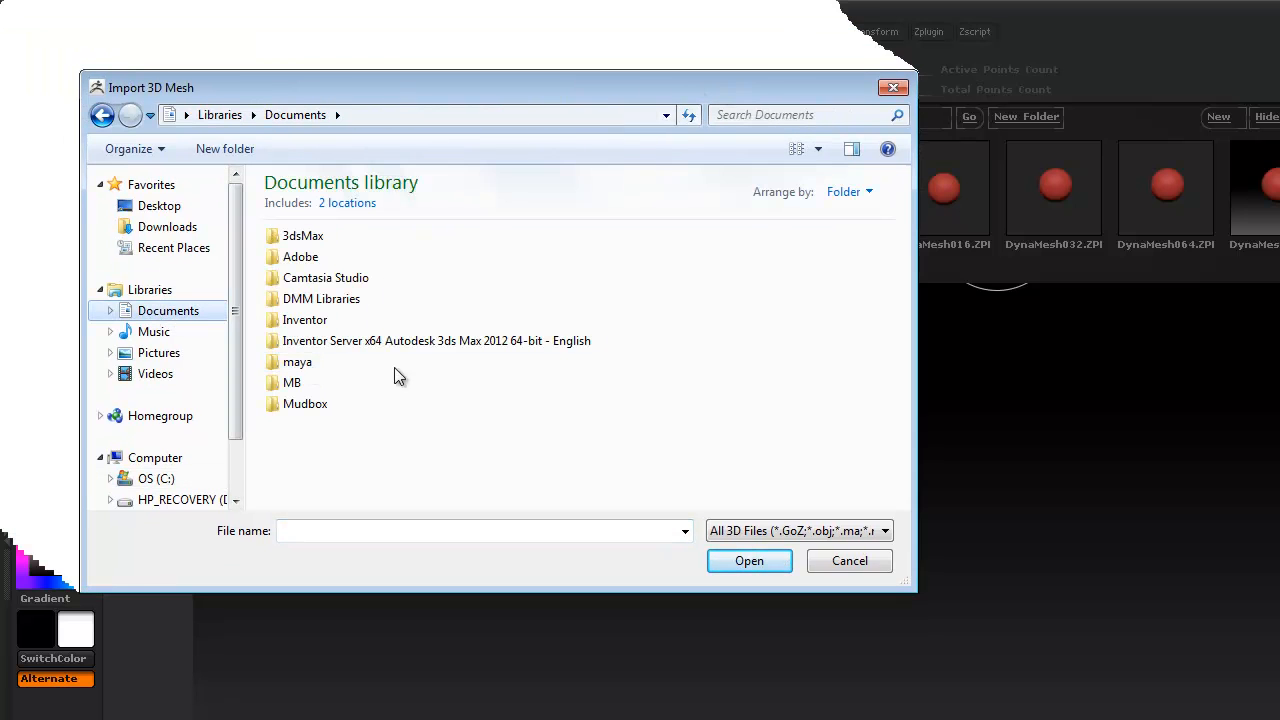
pyautogui.click(300, 363)
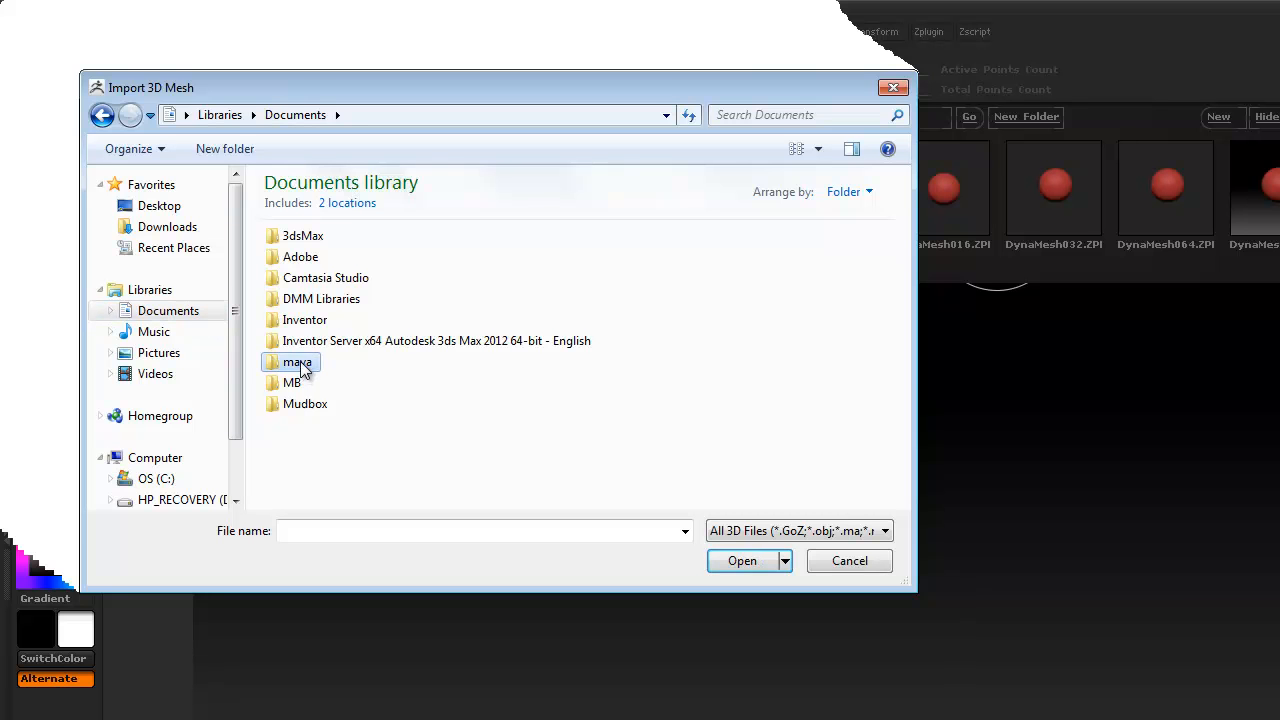
pyautogui.doubleClick(300, 363)
pyautogui.doubleClick(308, 260)
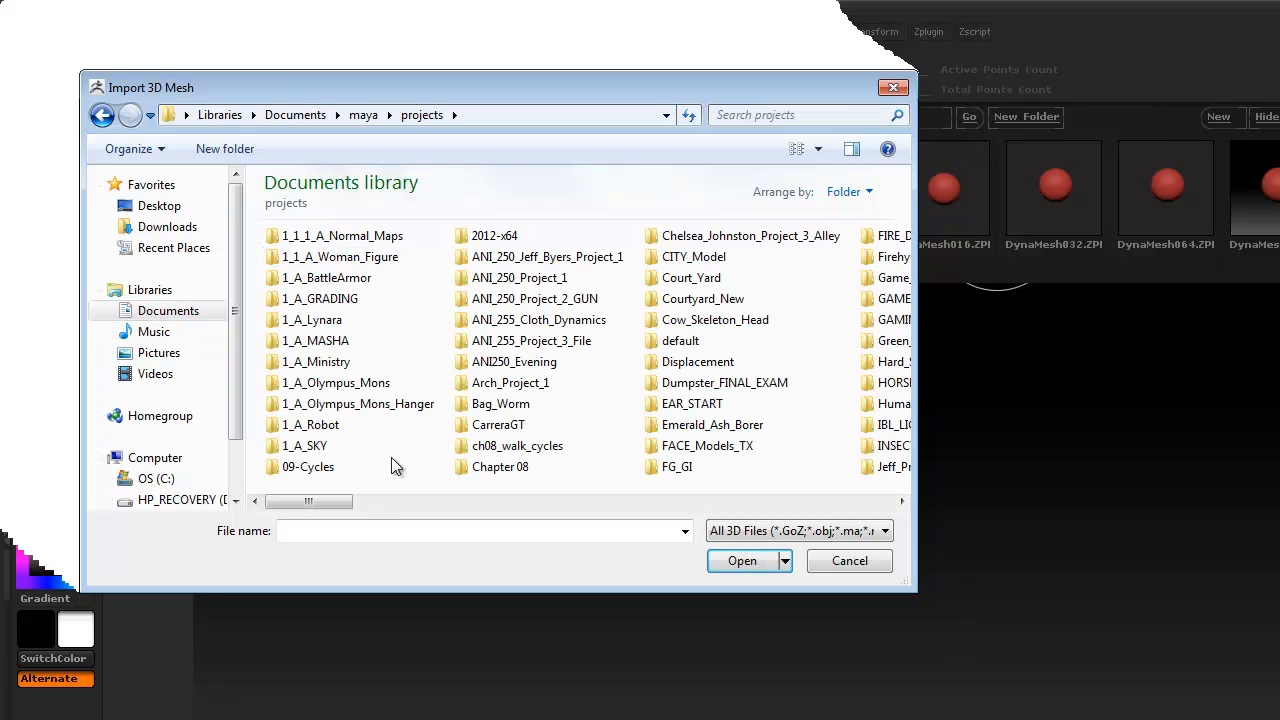
# - Import Dave_Head_EXPORT_ZBrush.obj from the scenes folder of the REALISTIC_FACE_A_A_A project
pyautogui.moveTo(334, 502); pyautogui.dragTo(680, 548)
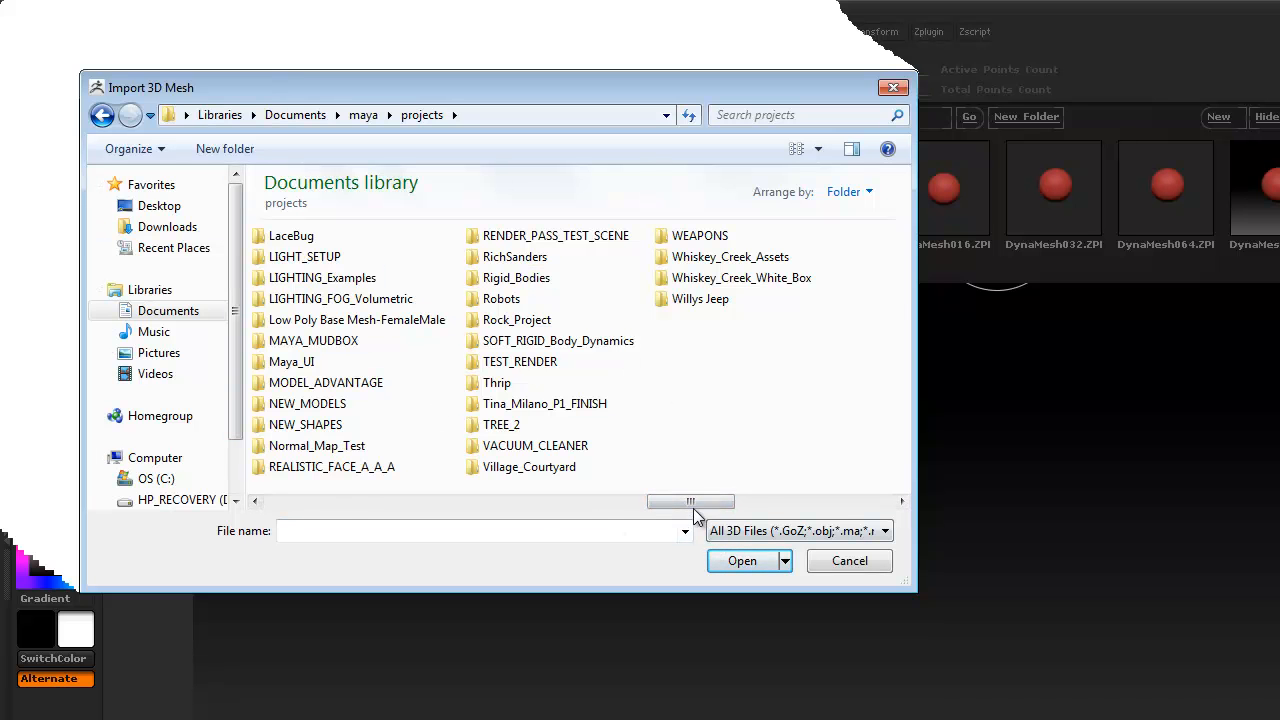
pyautogui.moveTo(692, 503); pyautogui.dragTo(510, 531)
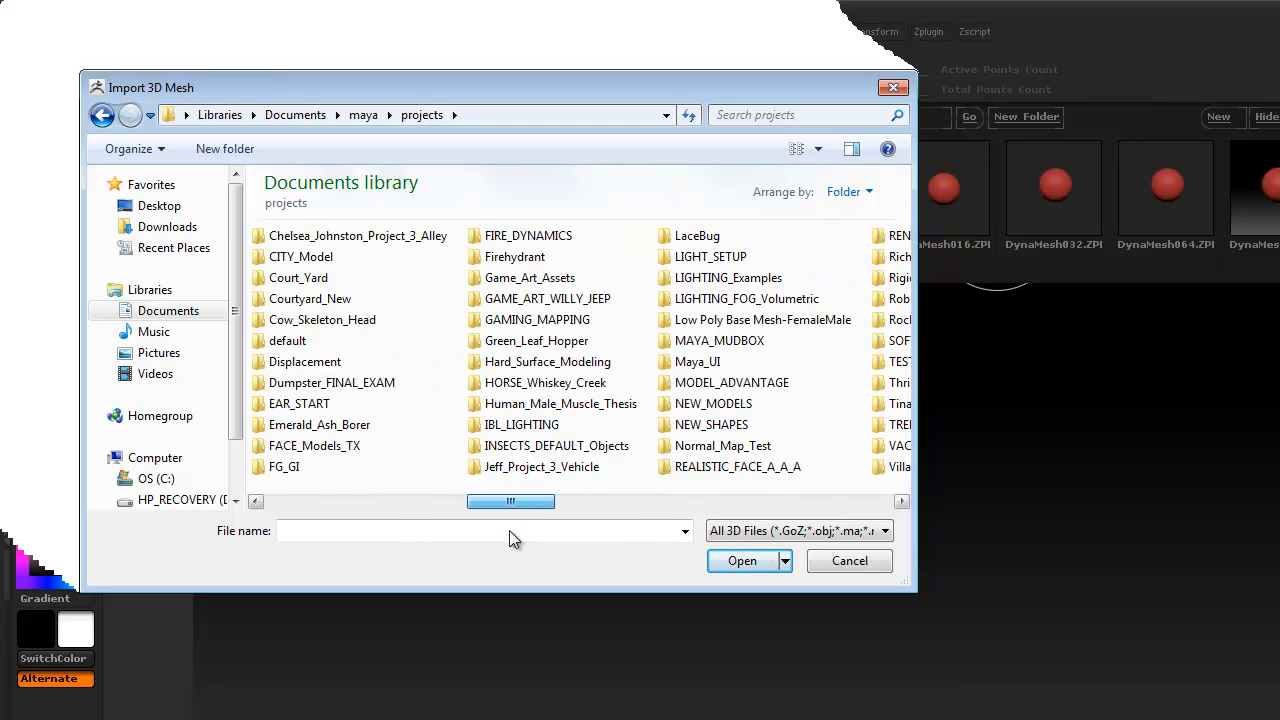
pyautogui.doubleClick(725, 467)
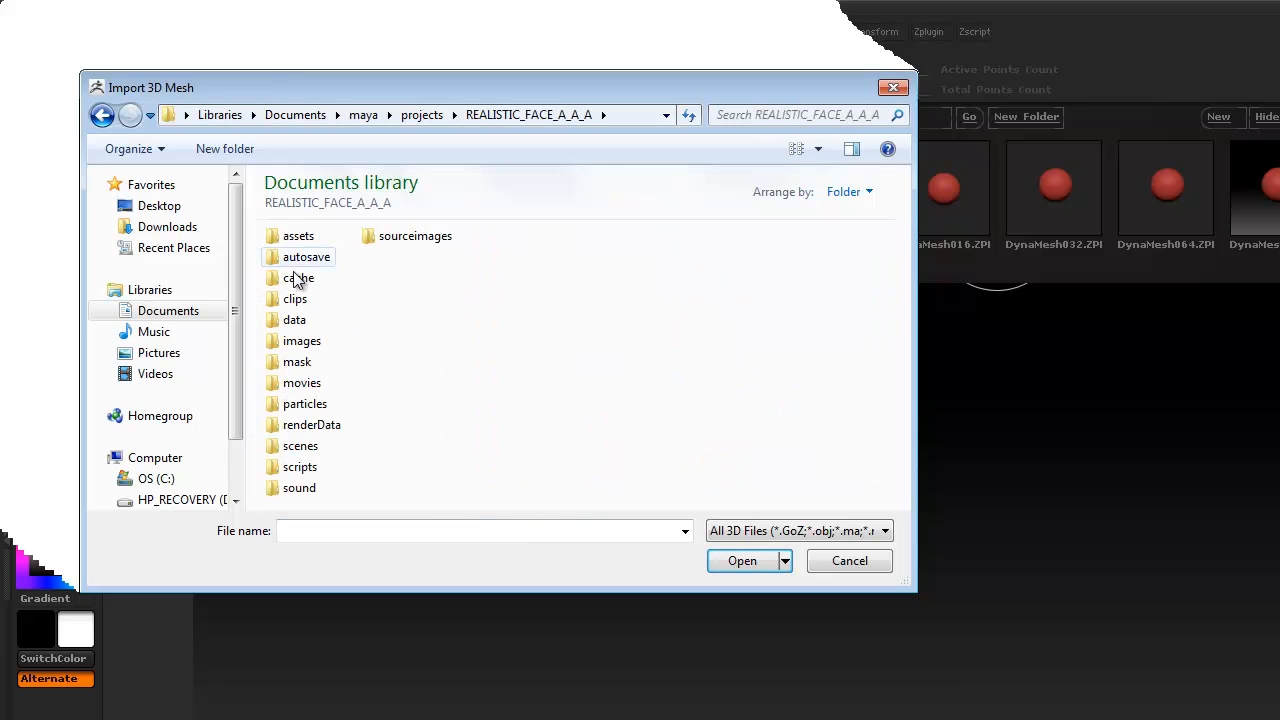
pyautogui.doubleClick(302, 446)
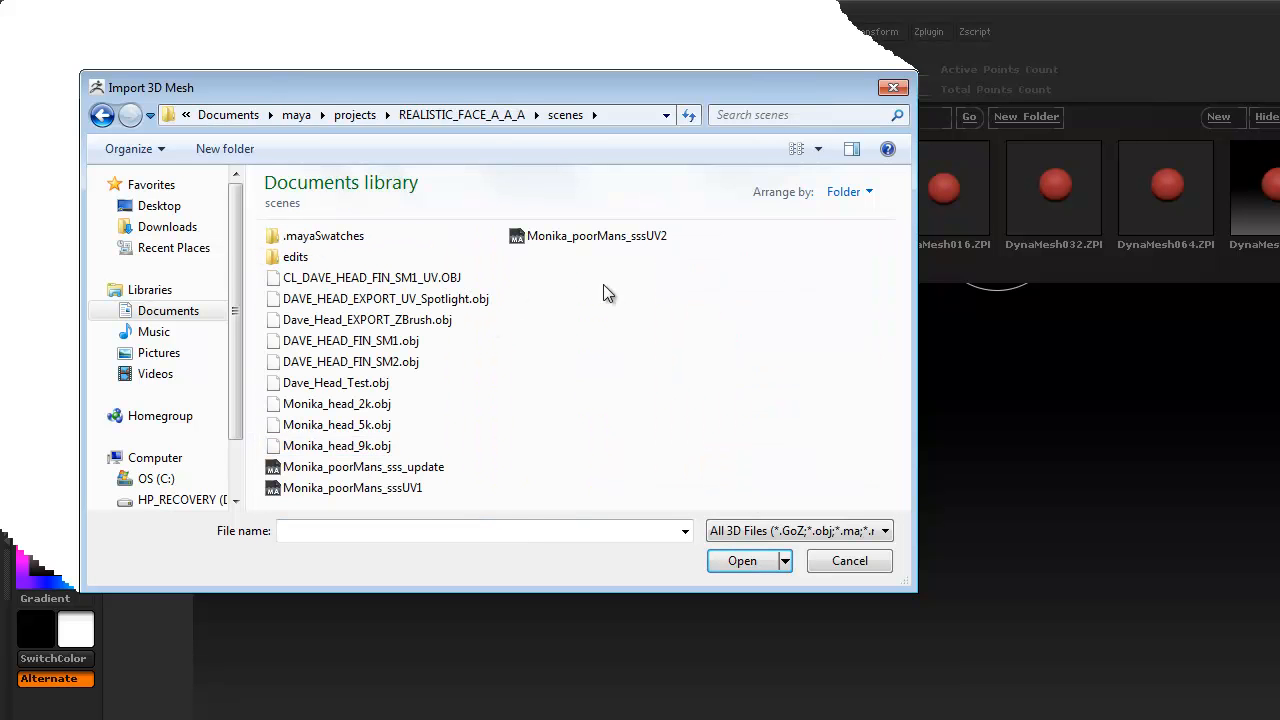
pyautogui.click(402, 321)
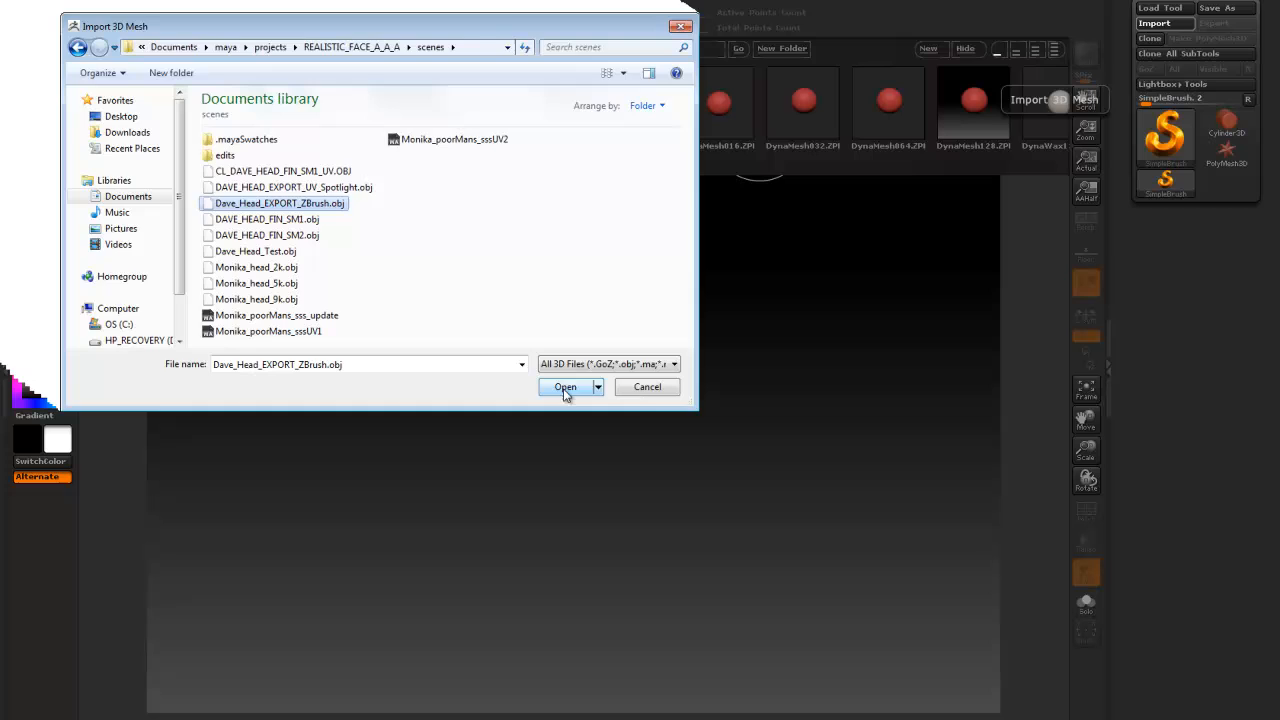
pyautogui.click(742, 560)
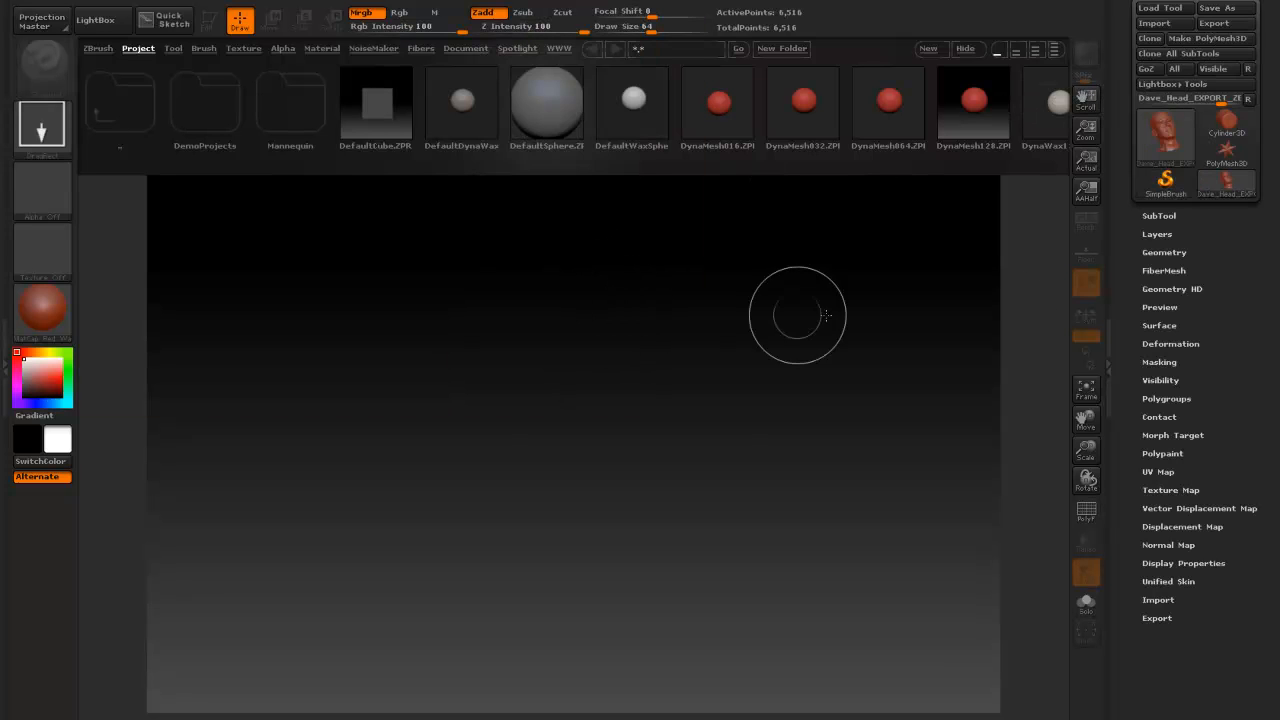
# - Draw the imported head onto the canvas and switch it into Edit mode
pyautogui.moveTo(1160, 133)
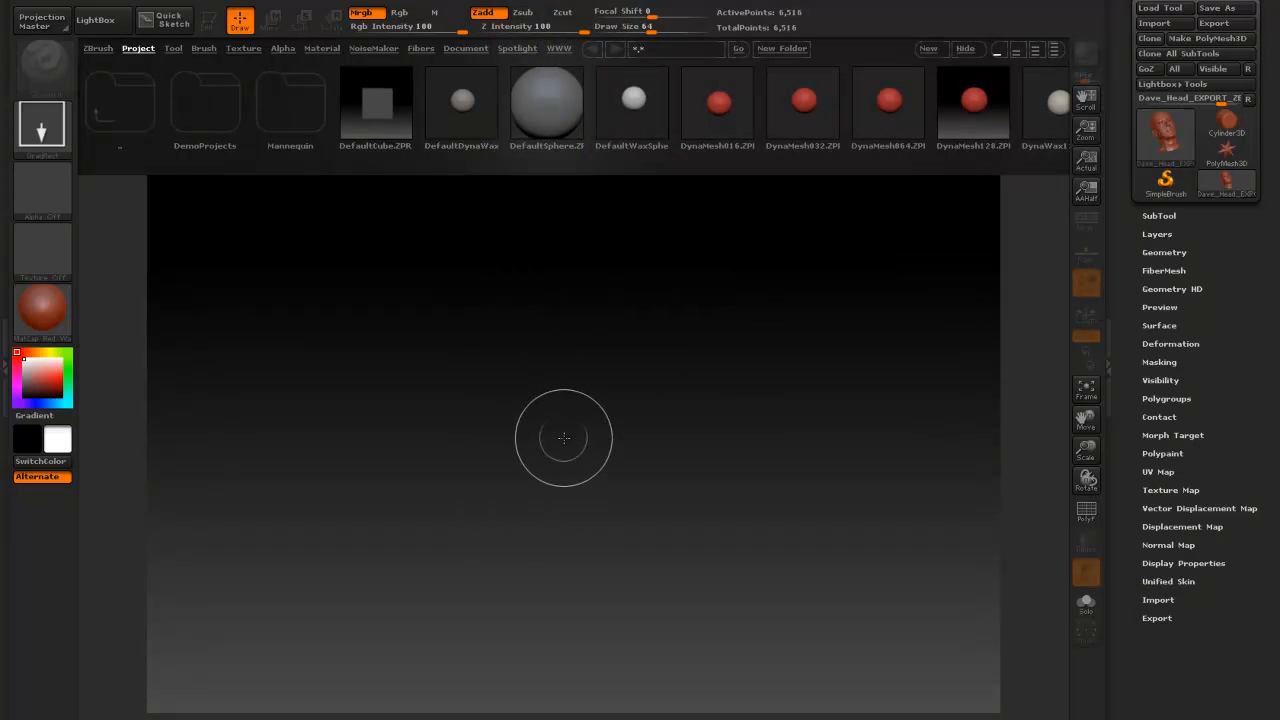
pyautogui.moveTo(523, 500)
pyautogui.mouseDown()
pyautogui.moveTo(629, 449)
pyautogui.moveTo(640, 680)
pyautogui.moveTo(530, 717)
pyautogui.moveTo(785, 697)
pyautogui.mouseUp()
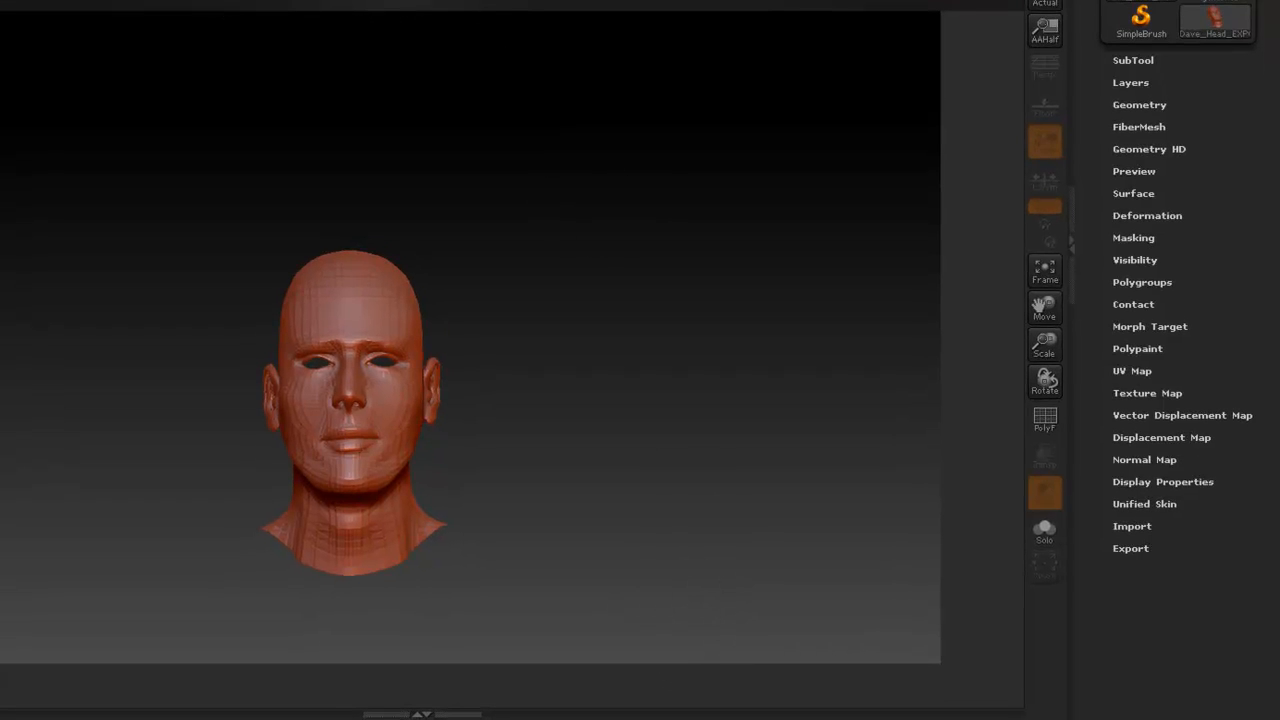
pyautogui.press('t')
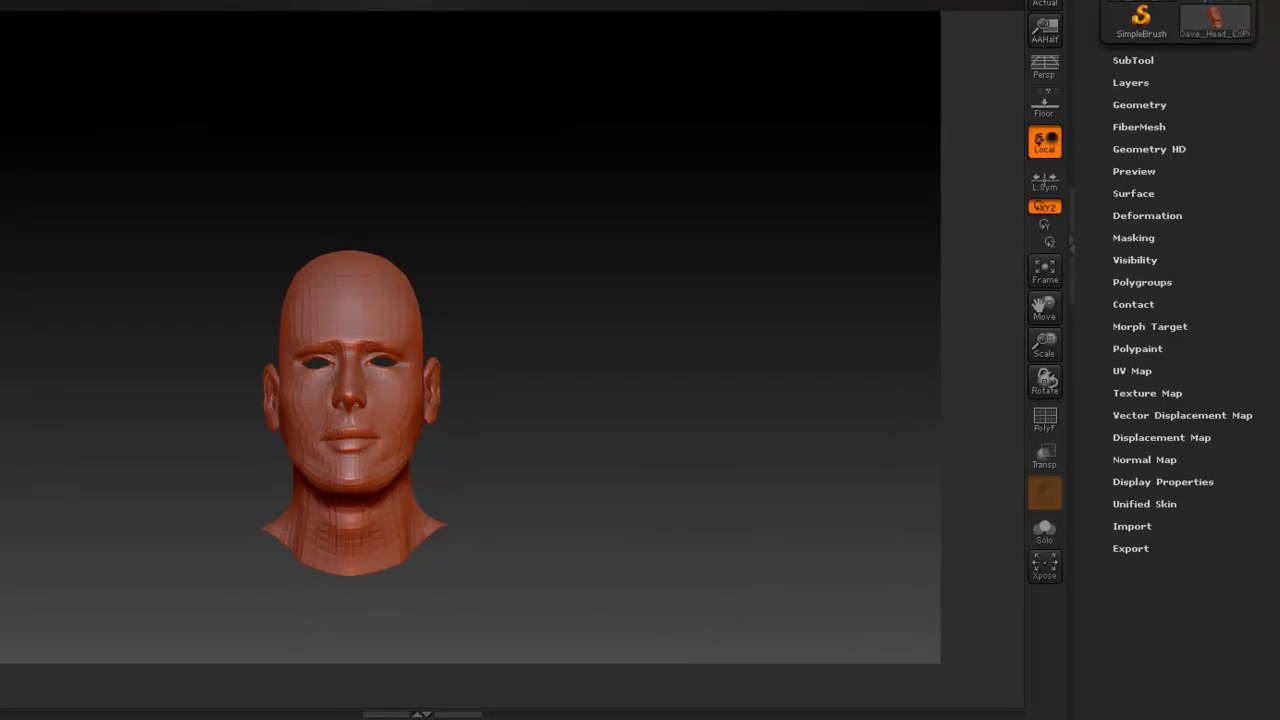
# - Examine the imported head from the front and side, framing it and toggling its polygon wireframe on and off
pyautogui.moveTo(857, 360)
pyautogui.mouseDown()
pyautogui.moveTo(735, 412)
pyautogui.moveTo(853, 408)
pyautogui.moveTo(723, 400)
pyautogui.moveTo(843, 400)
pyautogui.moveTo(767, 403)
pyautogui.moveTo(826, 406)
pyautogui.mouseUp()
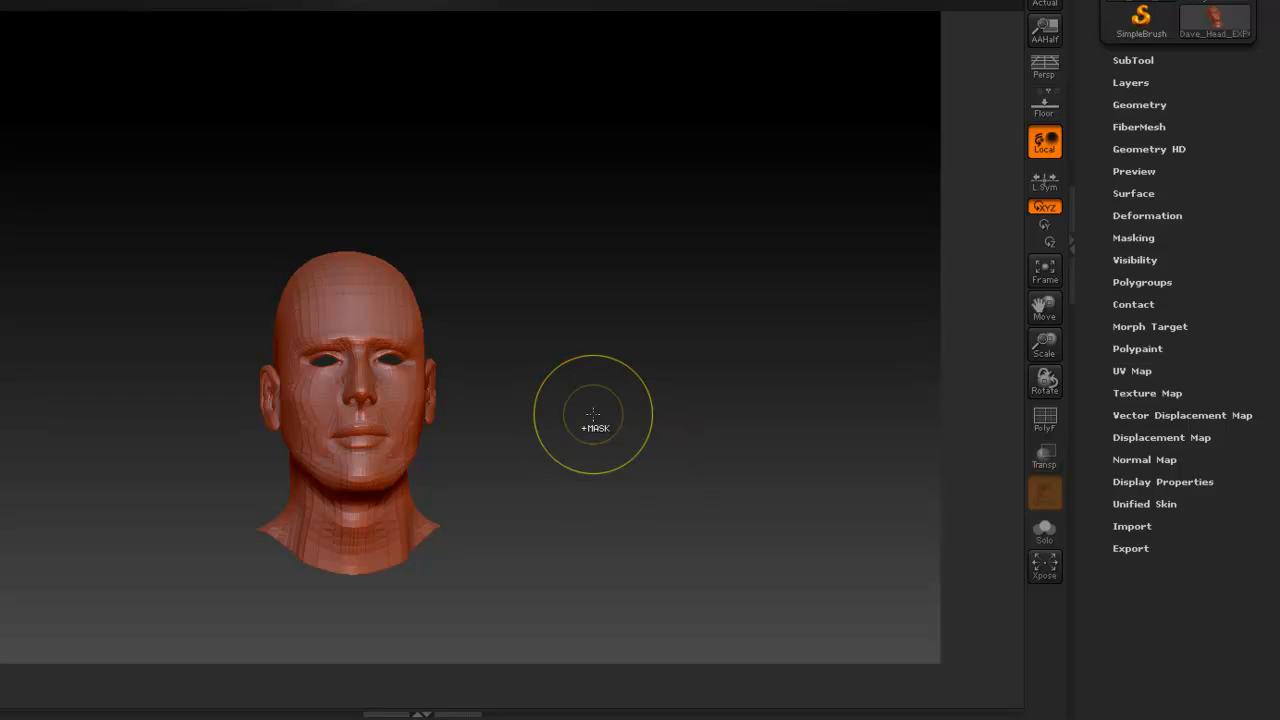
pyautogui.keyDown('ctrl'); pyautogui.moveTo(507, 515); pyautogui.dragTo(676, 535, button='right'); pyautogui.keyUp('ctrl')
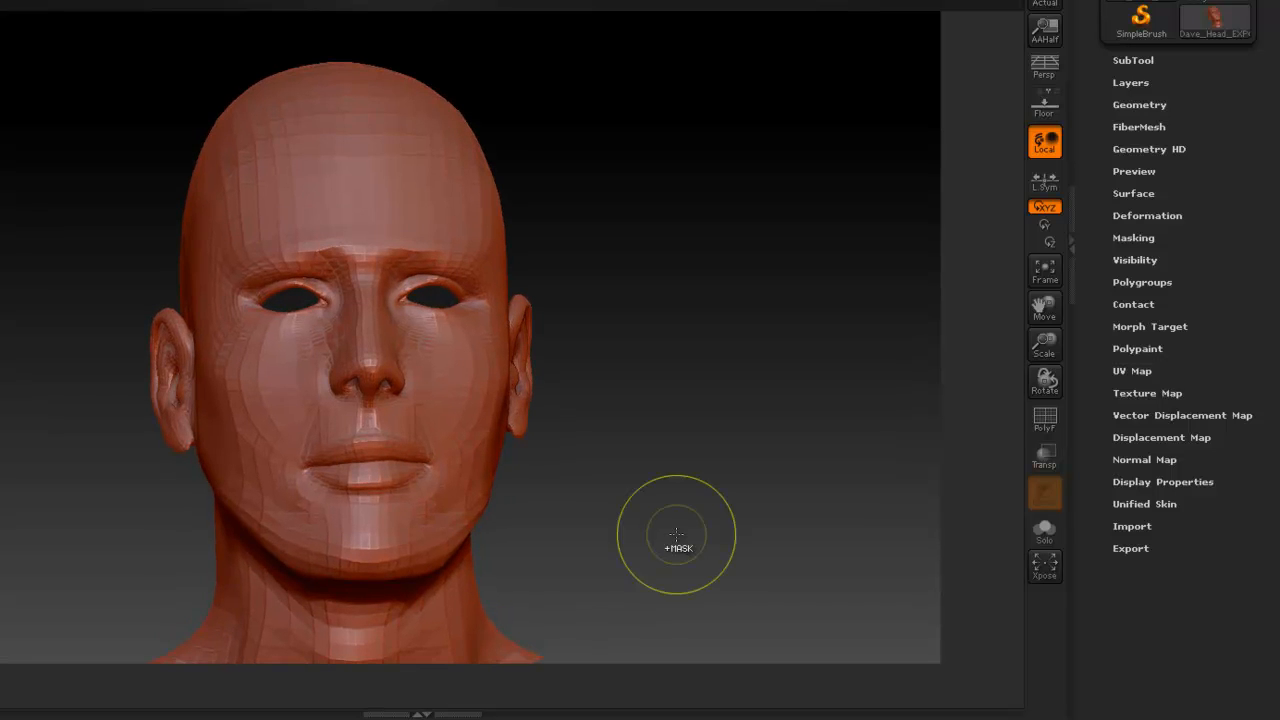
pyautogui.keyDown('alt'); pyautogui.moveTo(723, 452); pyautogui.dragTo(774, 403, button='right'); pyautogui.keyUp('alt')
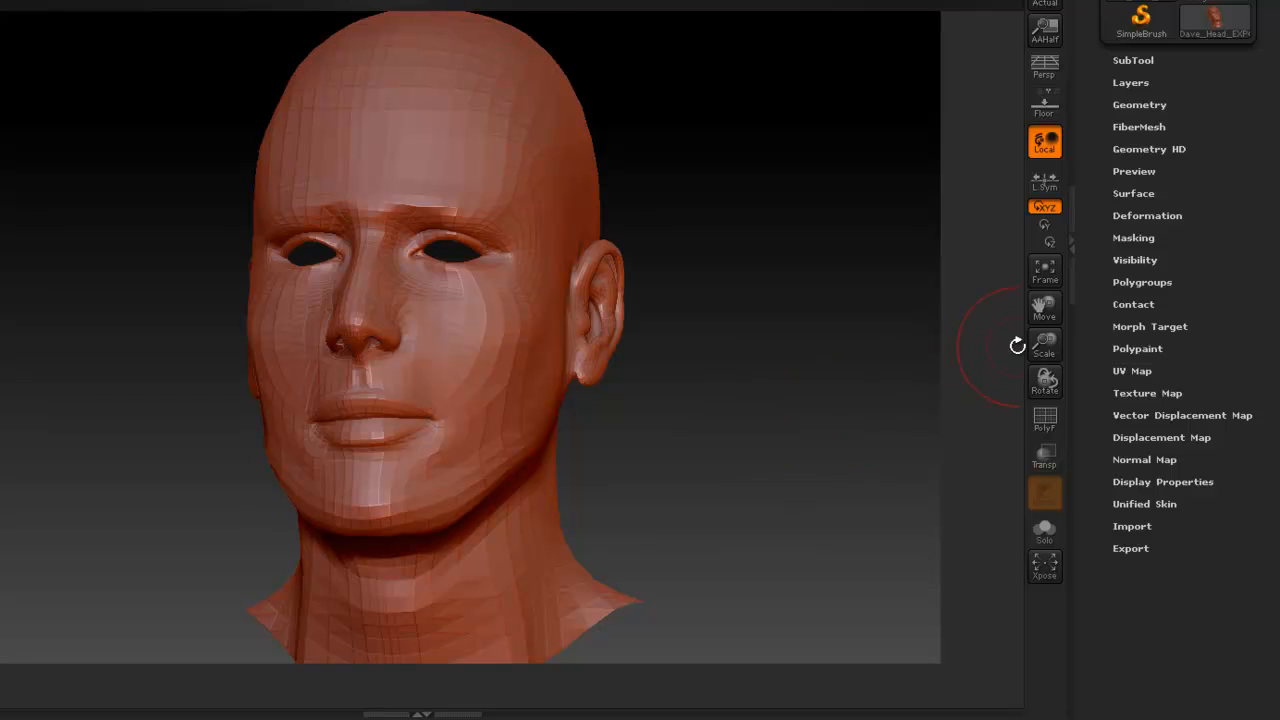
pyautogui.click(1045, 274)
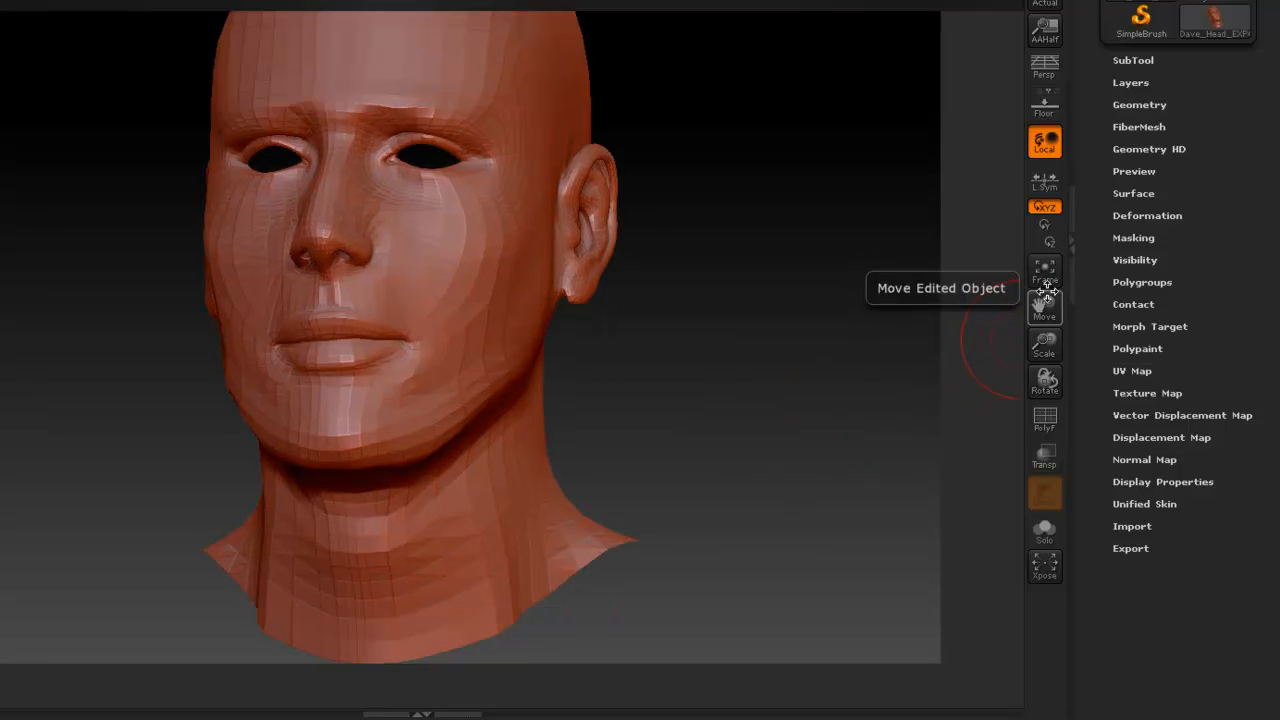
pyautogui.moveTo(1045, 290); pyautogui.dragTo(950, 374)
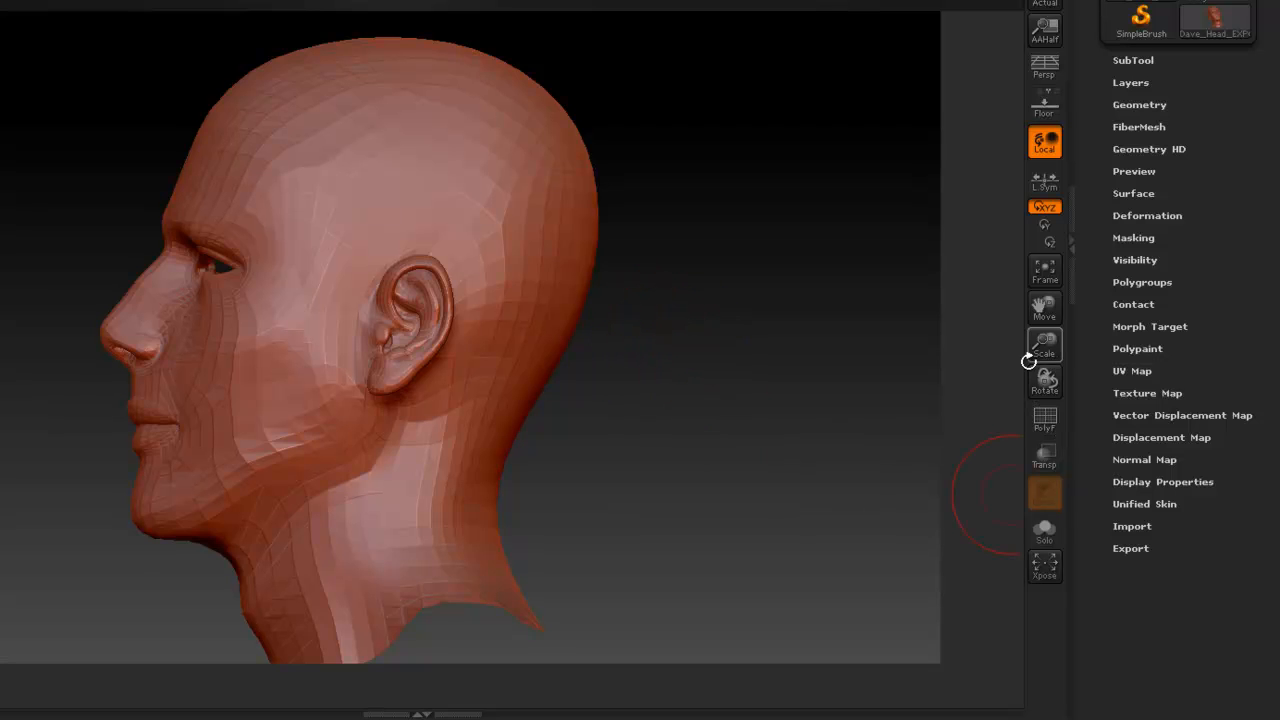
pyautogui.click(1052, 422)
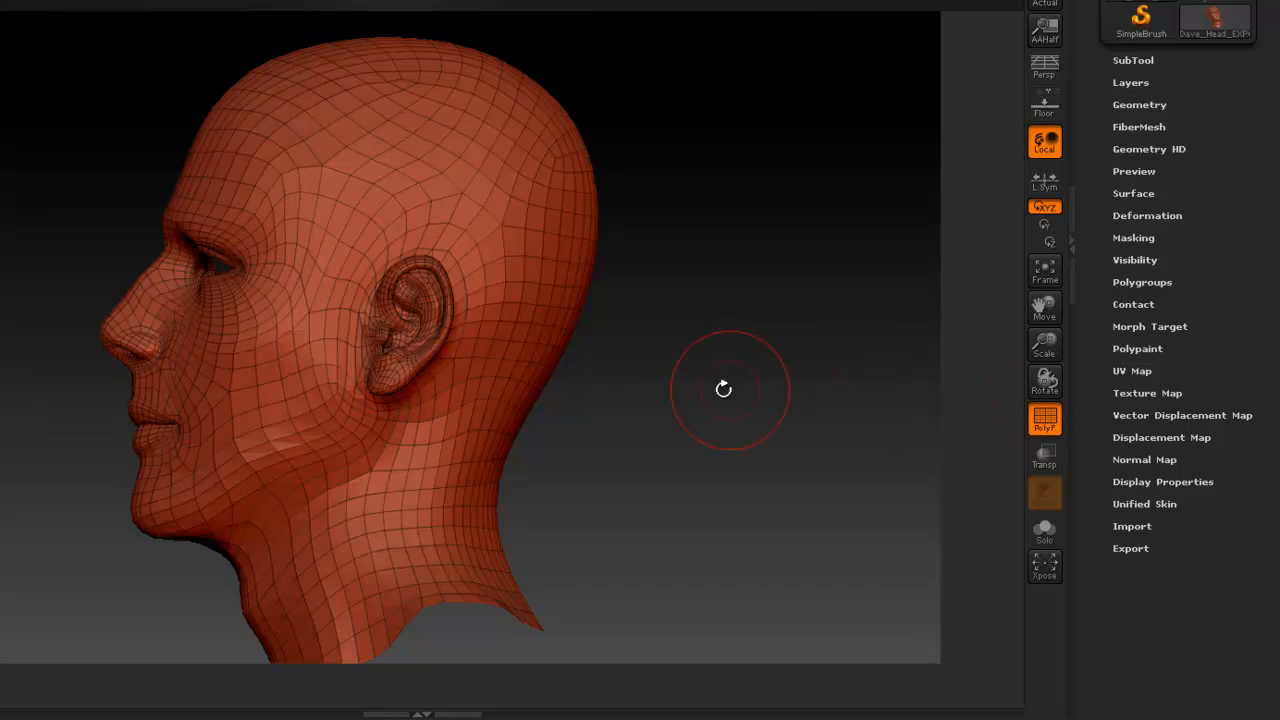
pyautogui.moveTo(676, 401); pyautogui.dragTo(1018, 460)
pyautogui.click(1058, 422)
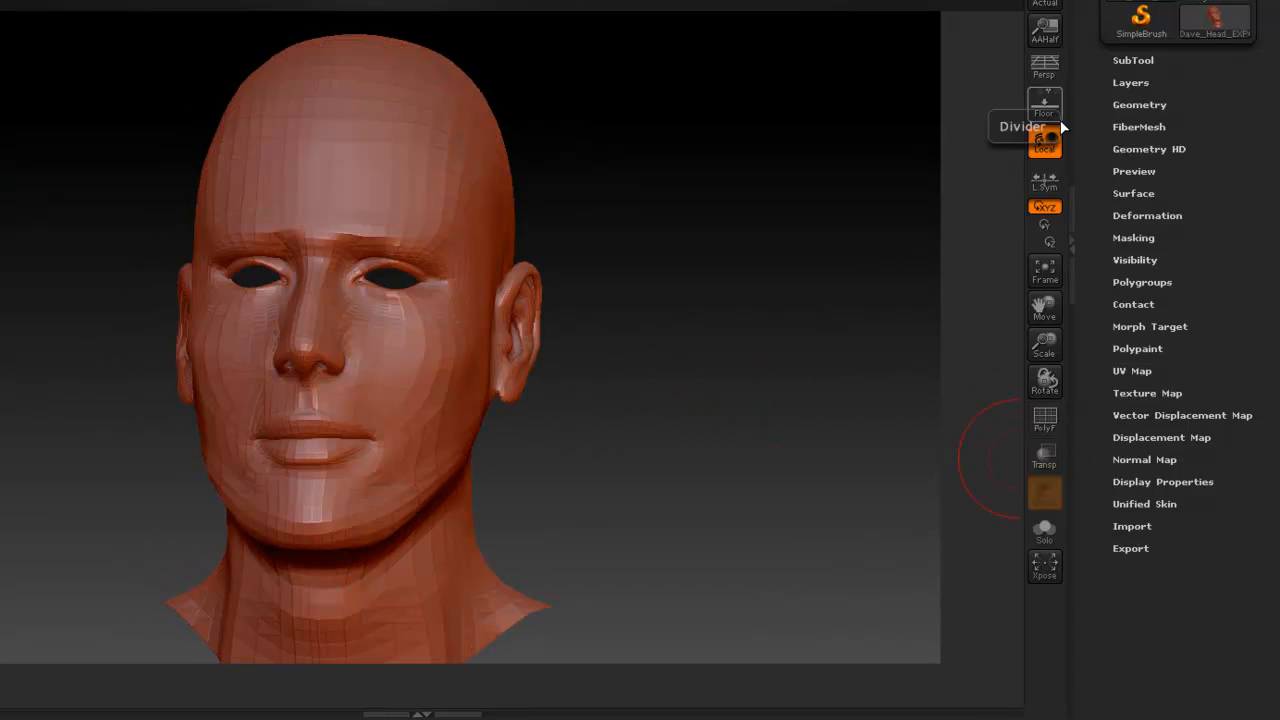
# - Compare the head with perspective on and off from the front and side, ending with perspective off
pyautogui.click(1044, 66)
pyautogui.moveTo(670, 552); pyautogui.dragTo(726, 519)
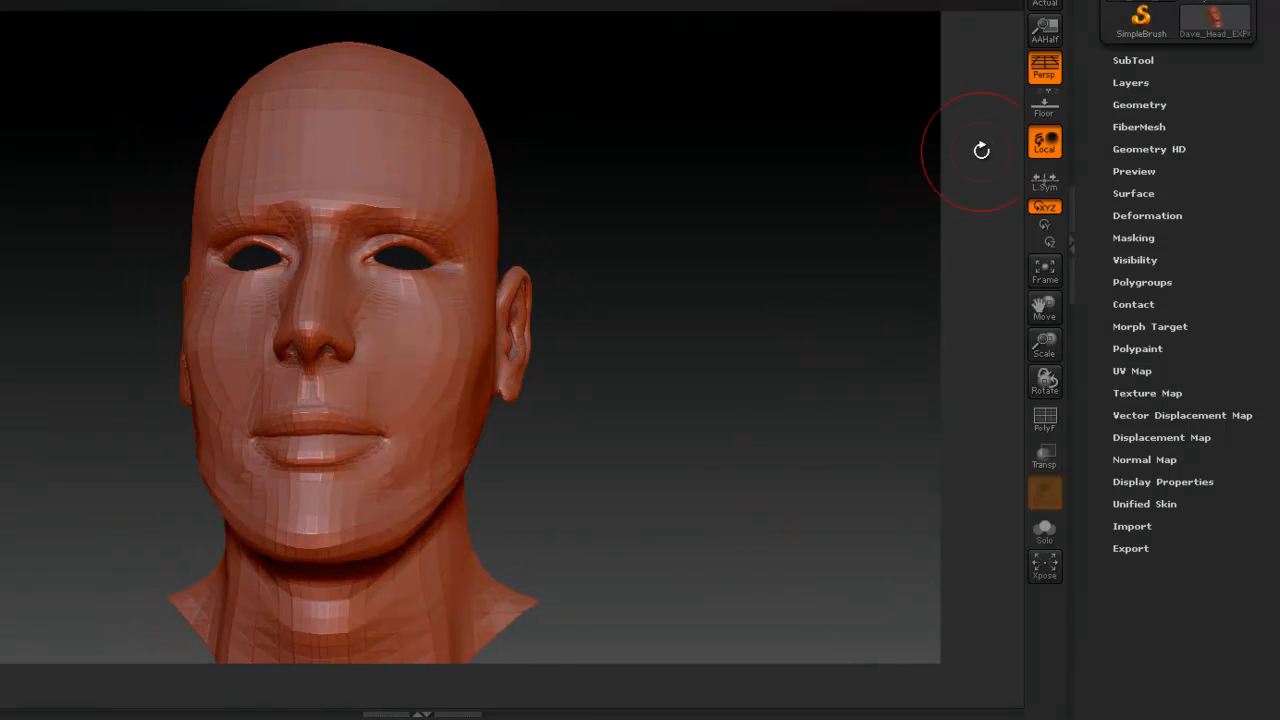
pyautogui.click(1046, 80)
pyautogui.moveTo(546, 237); pyautogui.dragTo(611, 364)
pyautogui.click(1044, 66)
pyautogui.moveTo(686, 271); pyautogui.dragTo(929, 100)
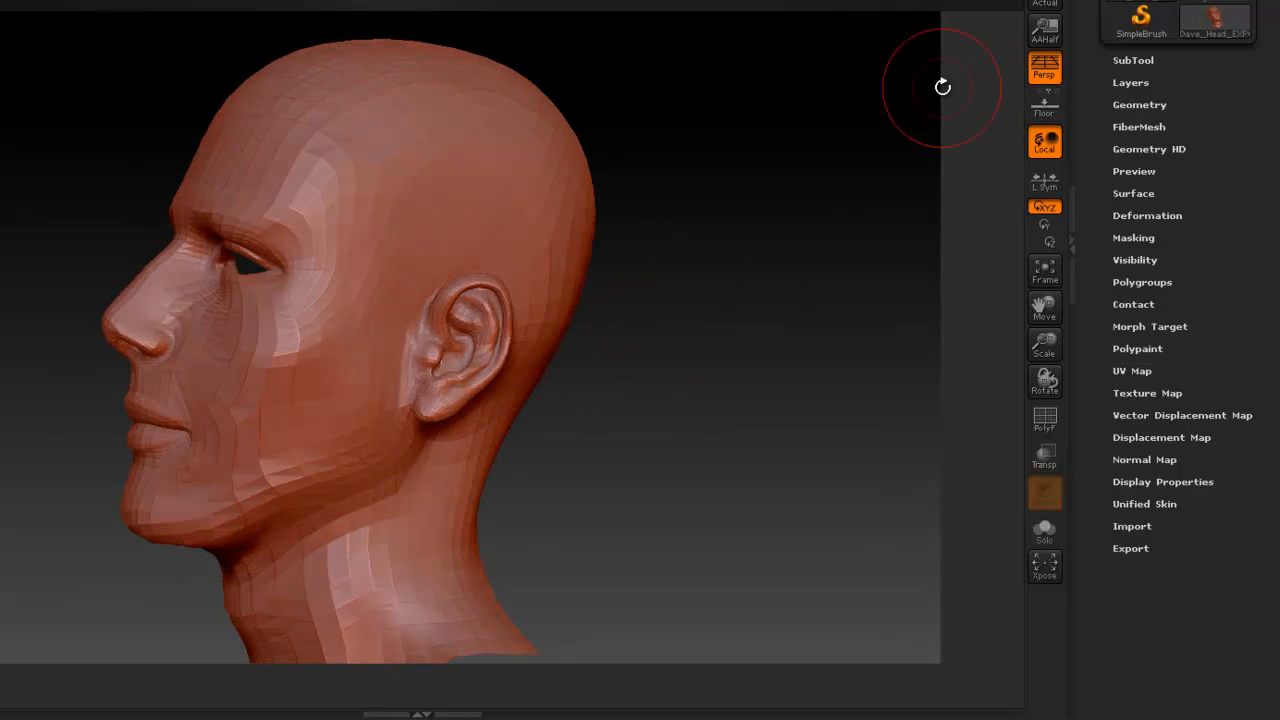
pyautogui.click(1044, 66)
pyautogui.moveTo(727, 448); pyautogui.dragTo(760, 431)
pyautogui.moveTo(743, 351); pyautogui.dragTo(790, 374)
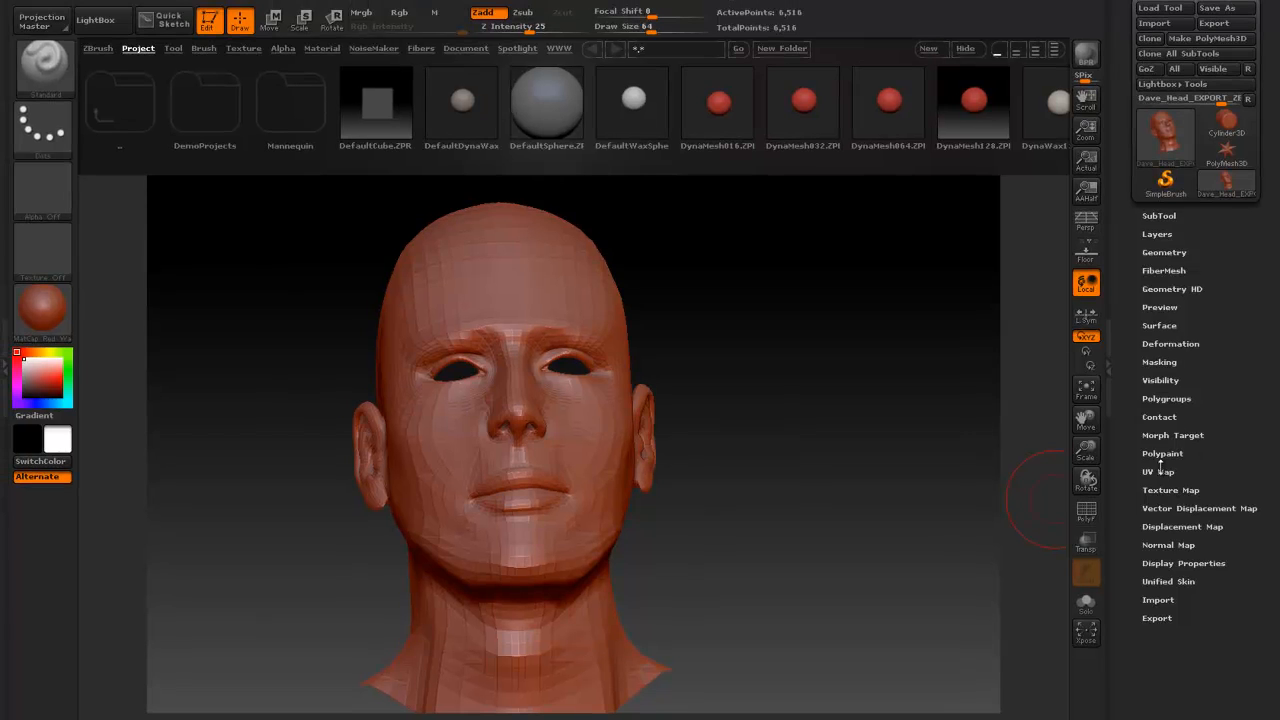
# - Open the head's UV Map settings and set the UV map size to 2048
pyautogui.click(1158, 472)
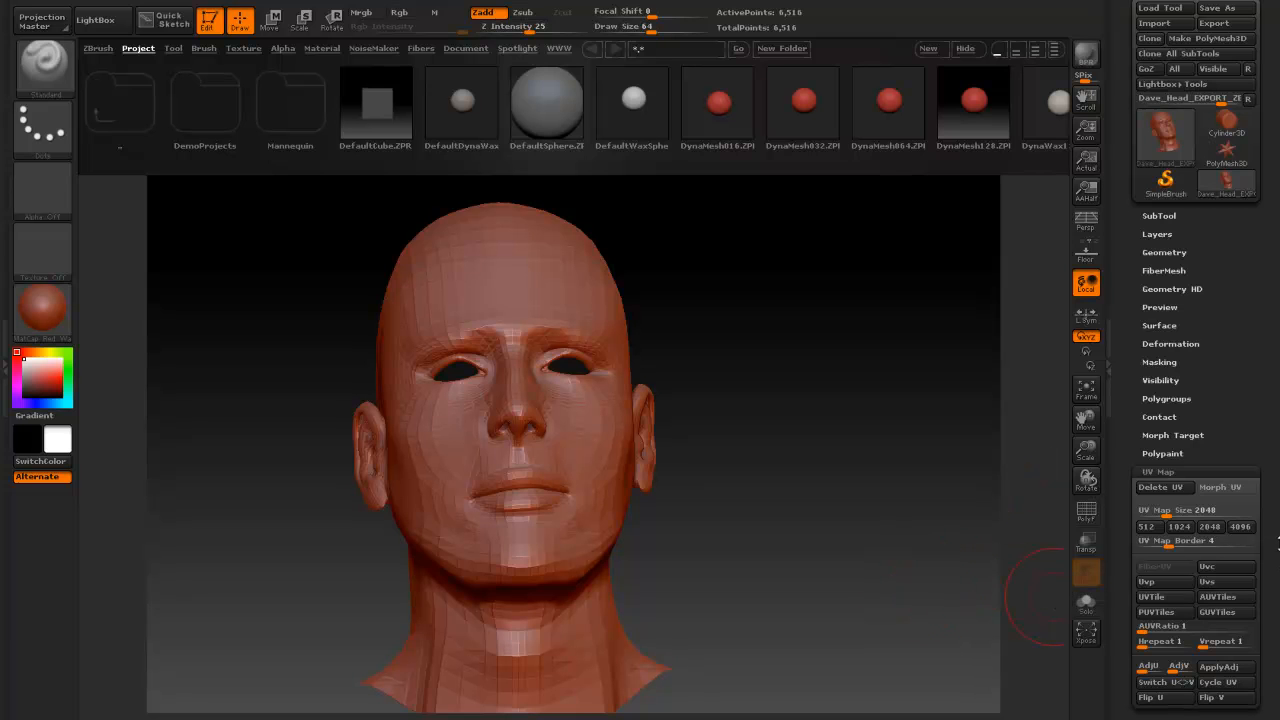
pyautogui.moveTo(823, 620); pyautogui.dragTo(801, 630)
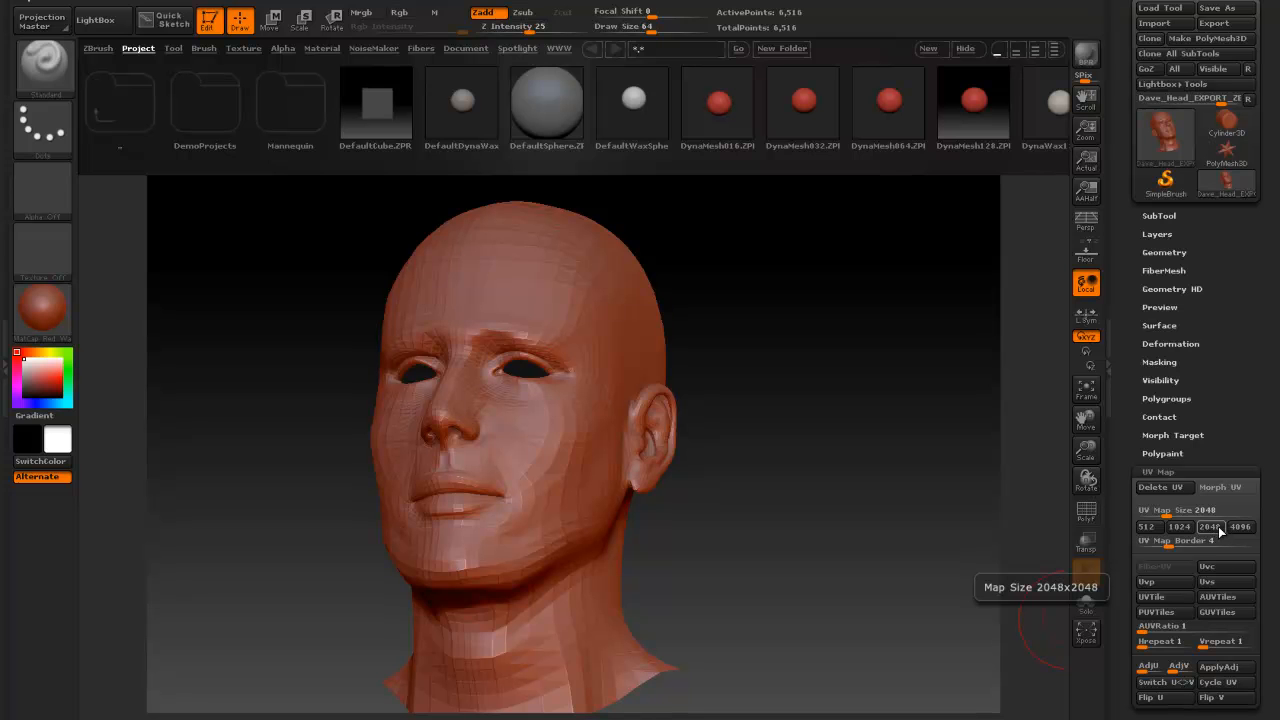
pyautogui.moveTo(846, 580)
pyautogui.mouseDown()
pyautogui.moveTo(800, 582)
pyautogui.moveTo(891, 587)
pyautogui.moveTo(864, 590)
pyautogui.mouseUp()
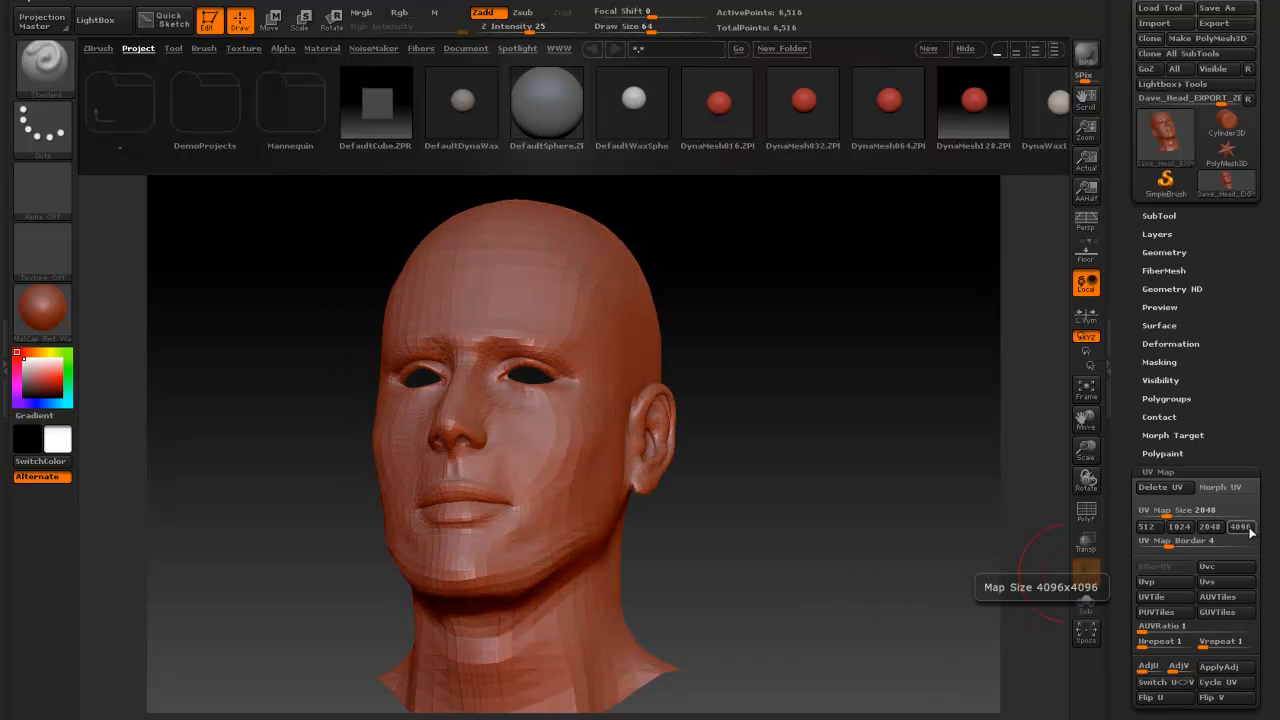
pyautogui.moveTo(784, 530); pyautogui.dragTo(745, 534)
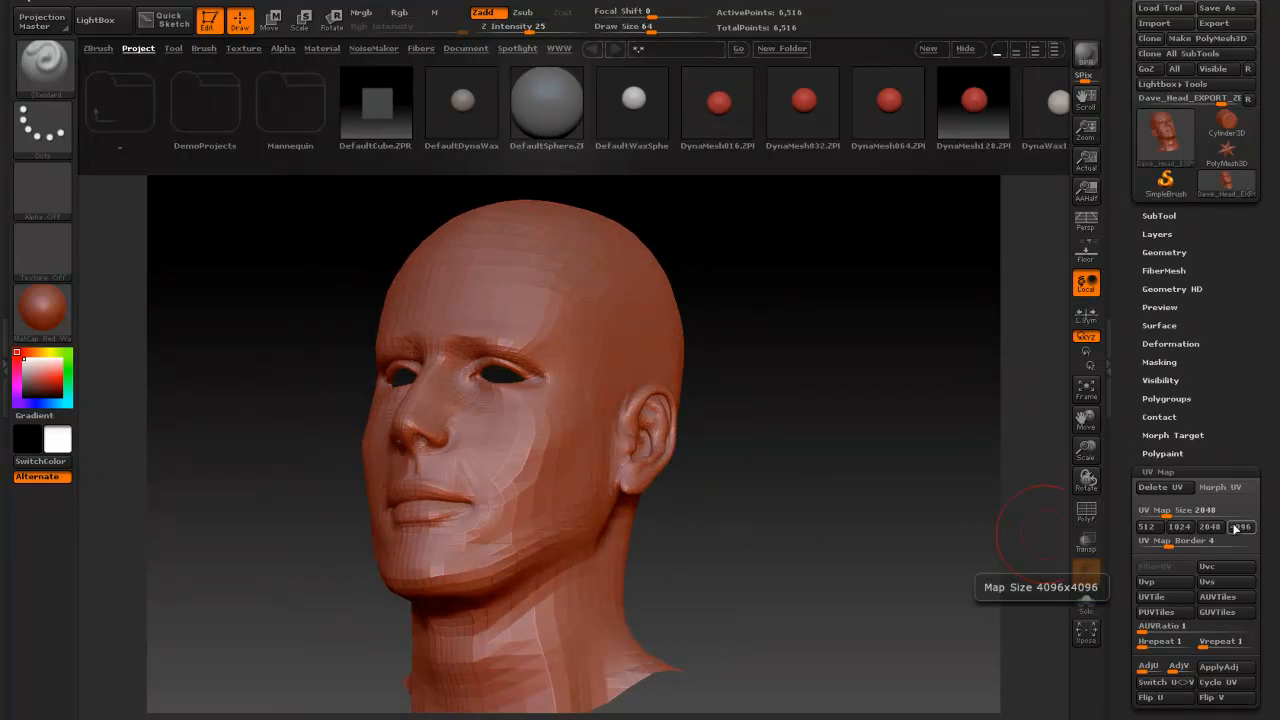
pyautogui.moveTo(954, 494); pyautogui.dragTo(911, 519)
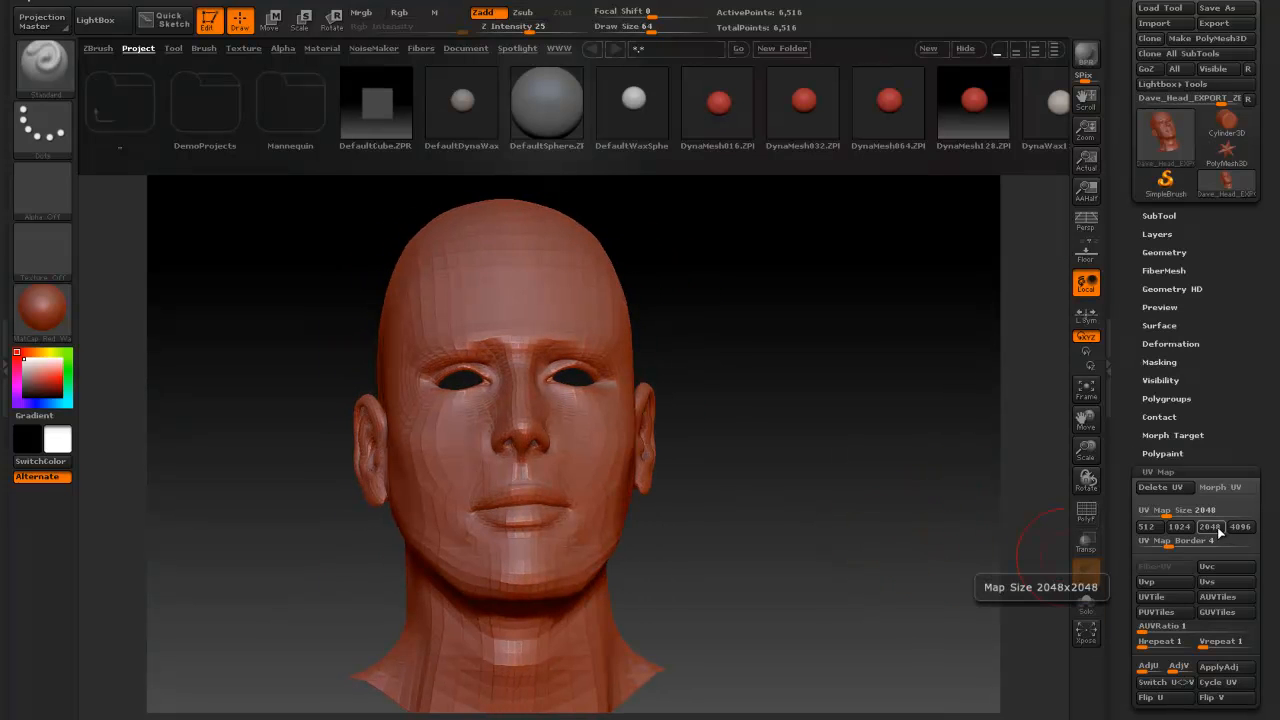
pyautogui.moveTo(886, 529); pyautogui.dragTo(843, 545)
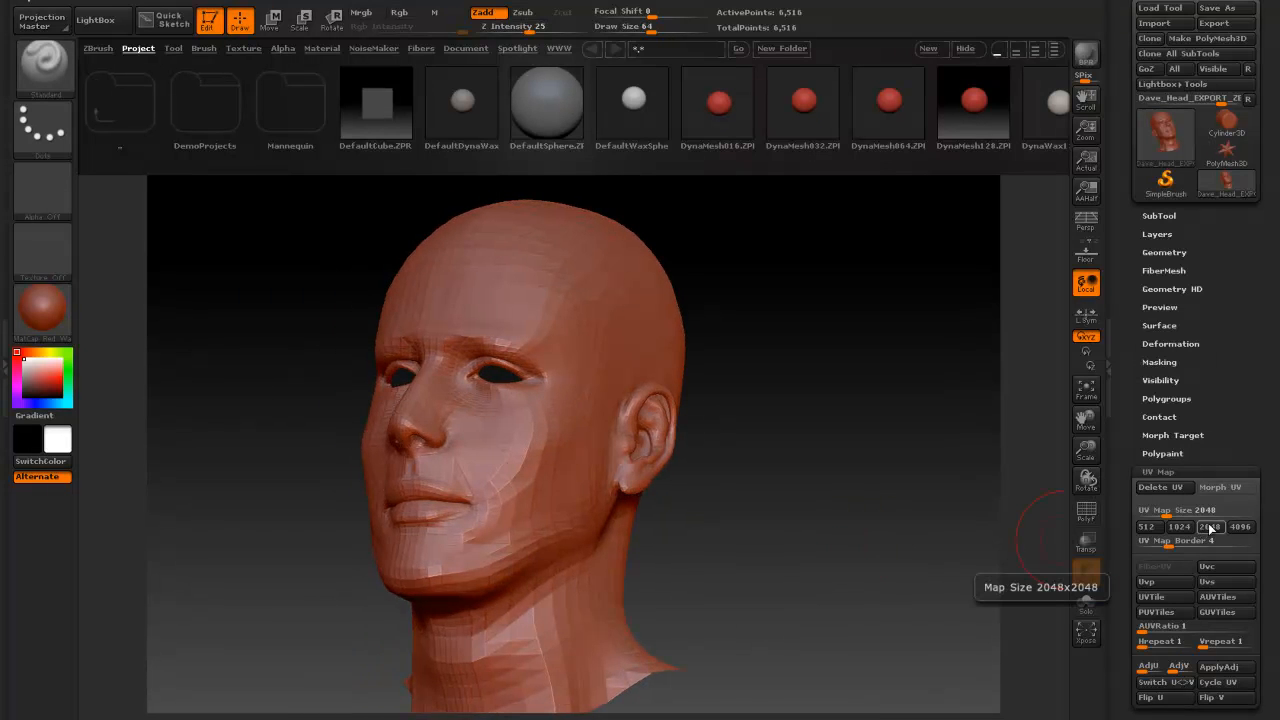
pyautogui.moveTo(743, 560); pyautogui.dragTo(845, 540)
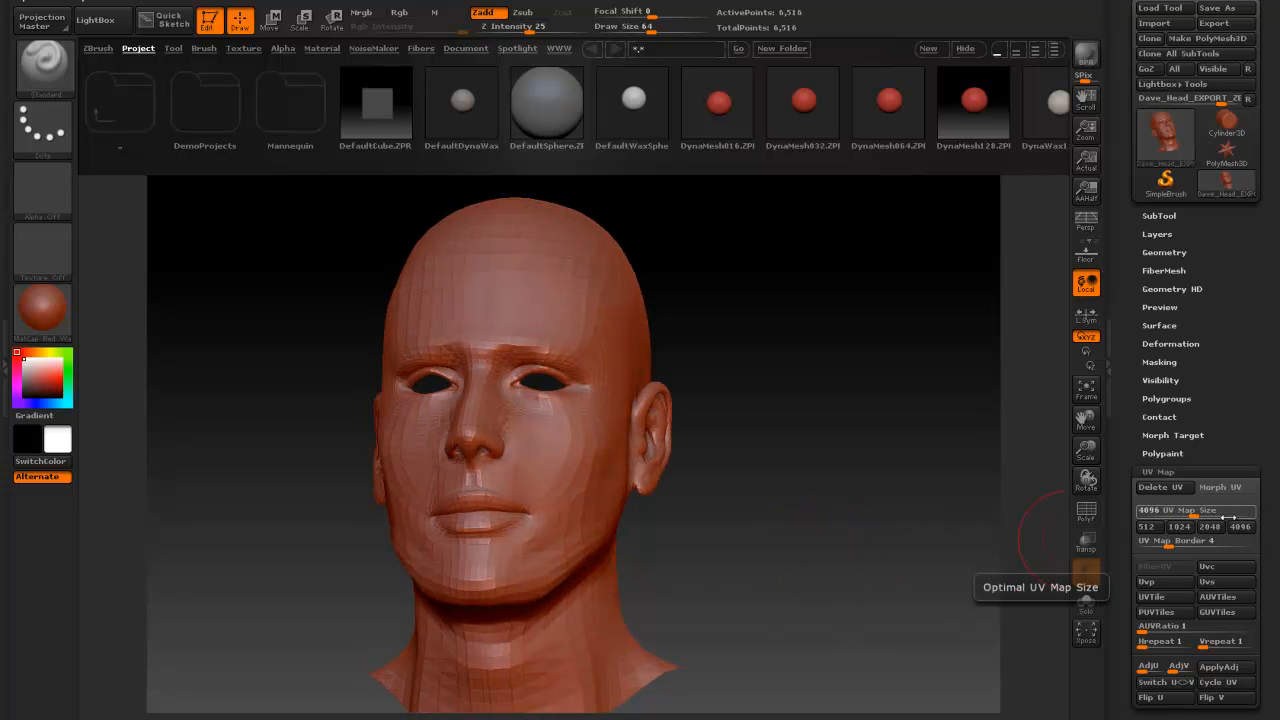
pyautogui.click(1222, 527)
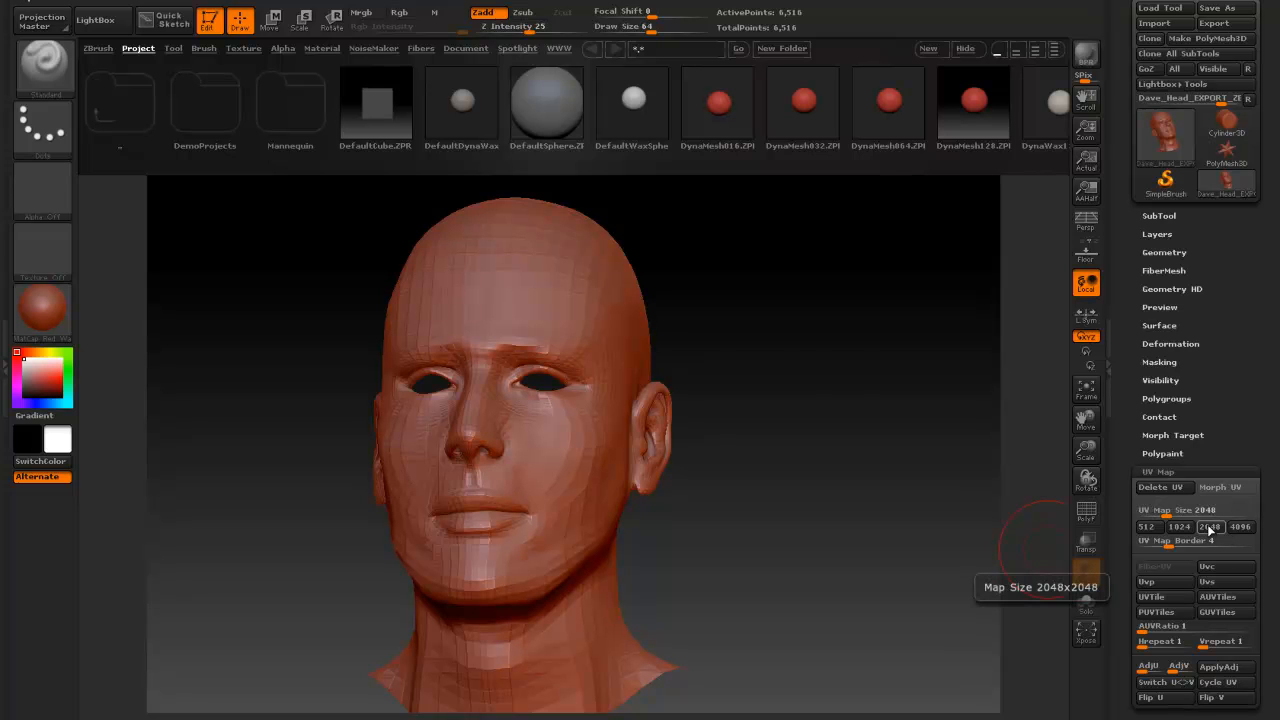
pyautogui.moveTo(814, 371)
pyautogui.mouseDown()
pyautogui.moveTo(763, 383)
pyautogui.moveTo(845, 380)
pyautogui.moveTo(803, 374)
pyautogui.moveTo(846, 374)
pyautogui.moveTo(831, 371)
pyautogui.mouseUp()
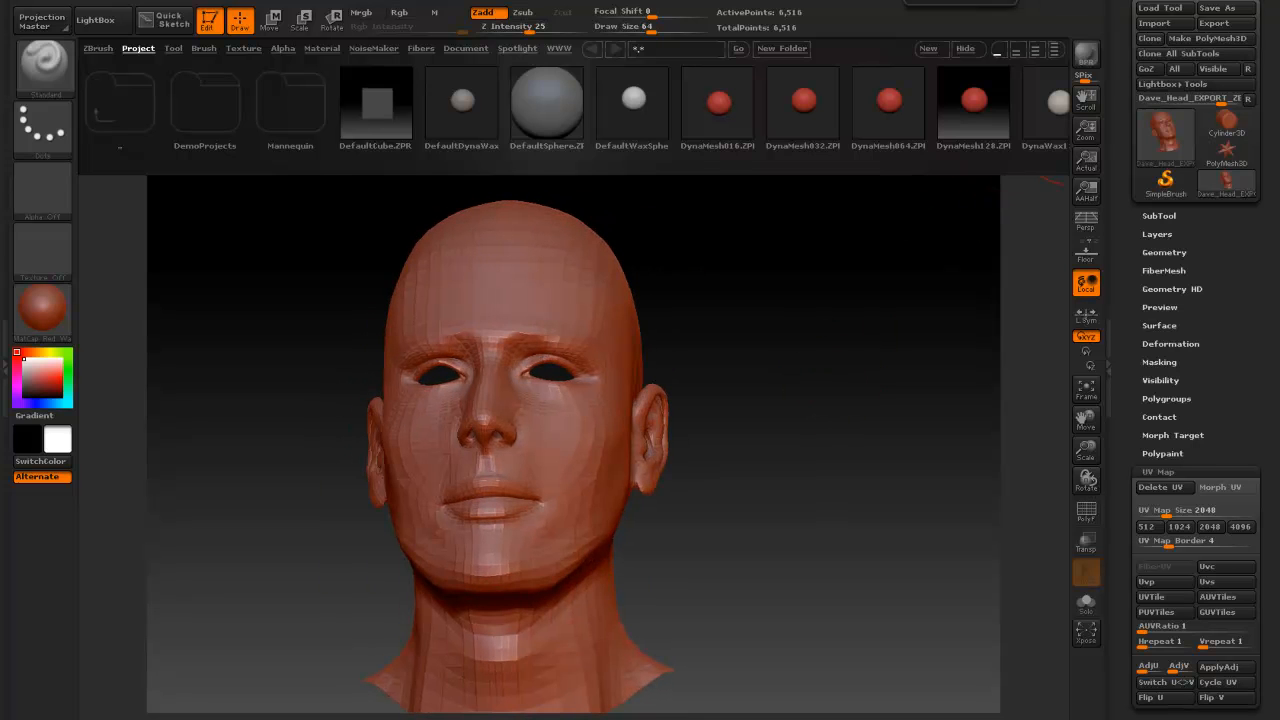
# - Dock the Zplugin palette in the side tray and expand its UV Master section
pyautogui.click(718, 1)
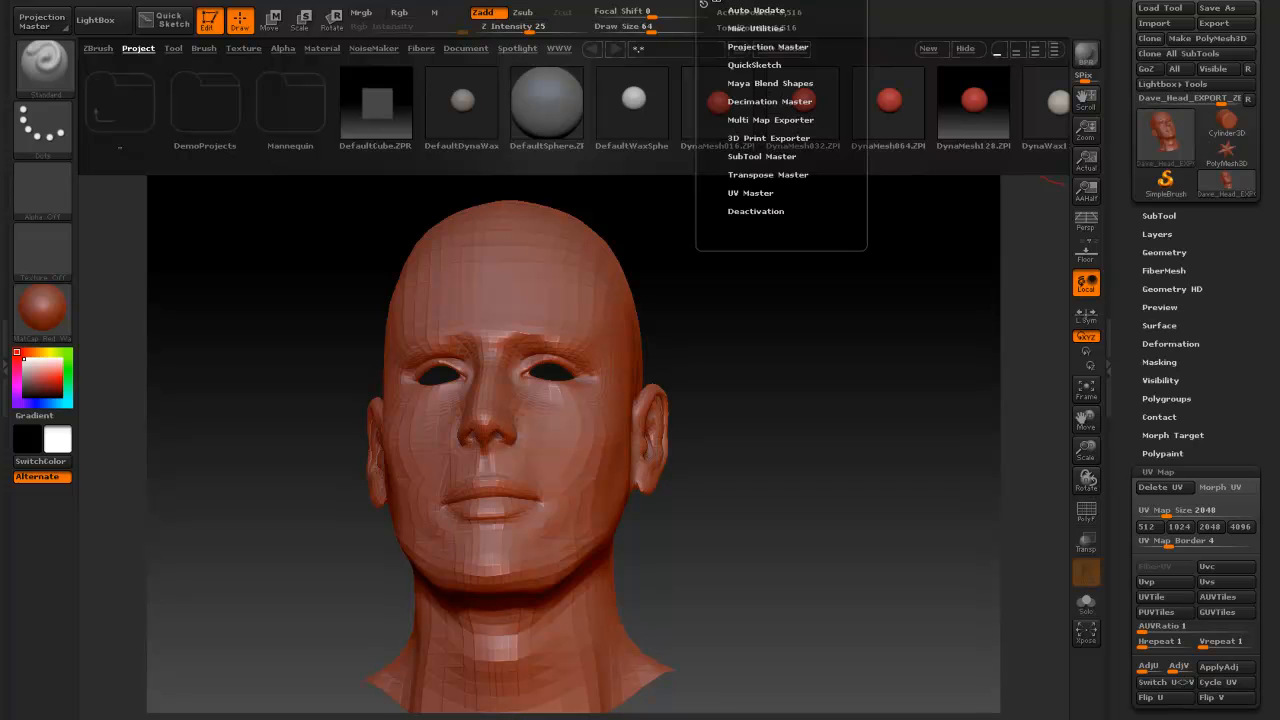
pyautogui.click(752, 193)
pyautogui.moveTo(856, 100); pyautogui.dragTo(857, 264)
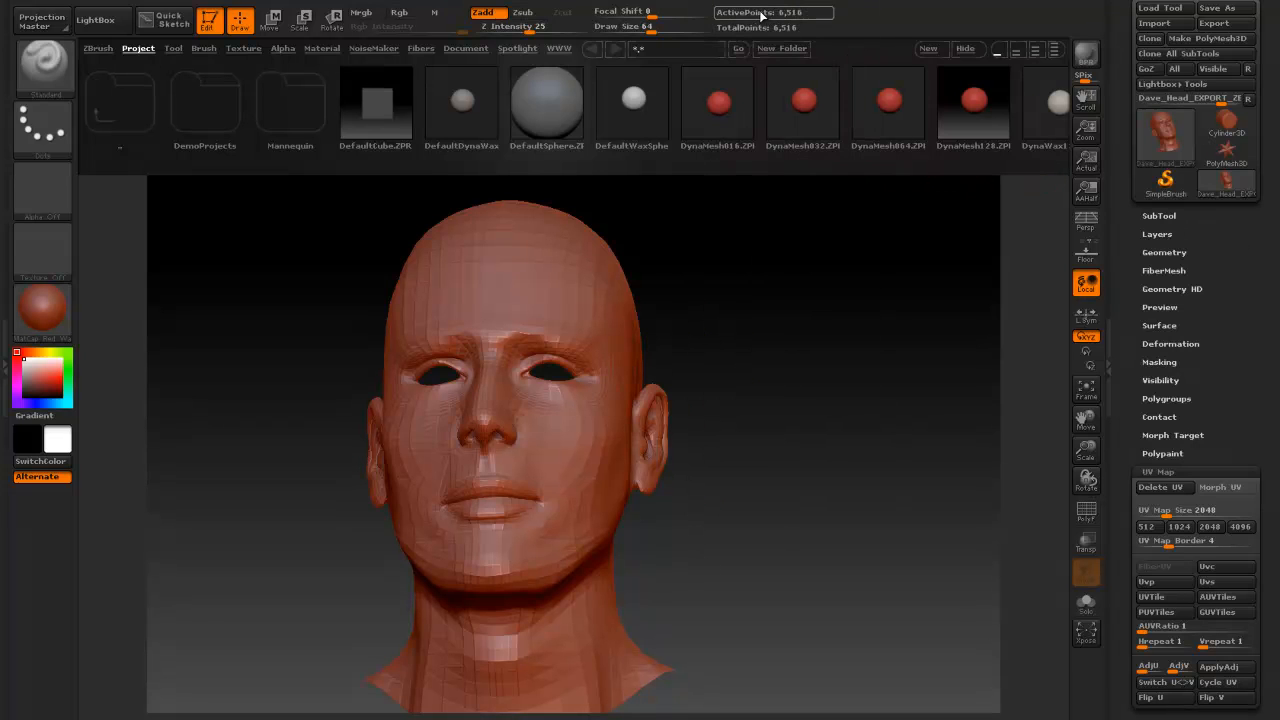
pyautogui.click(718, 1)
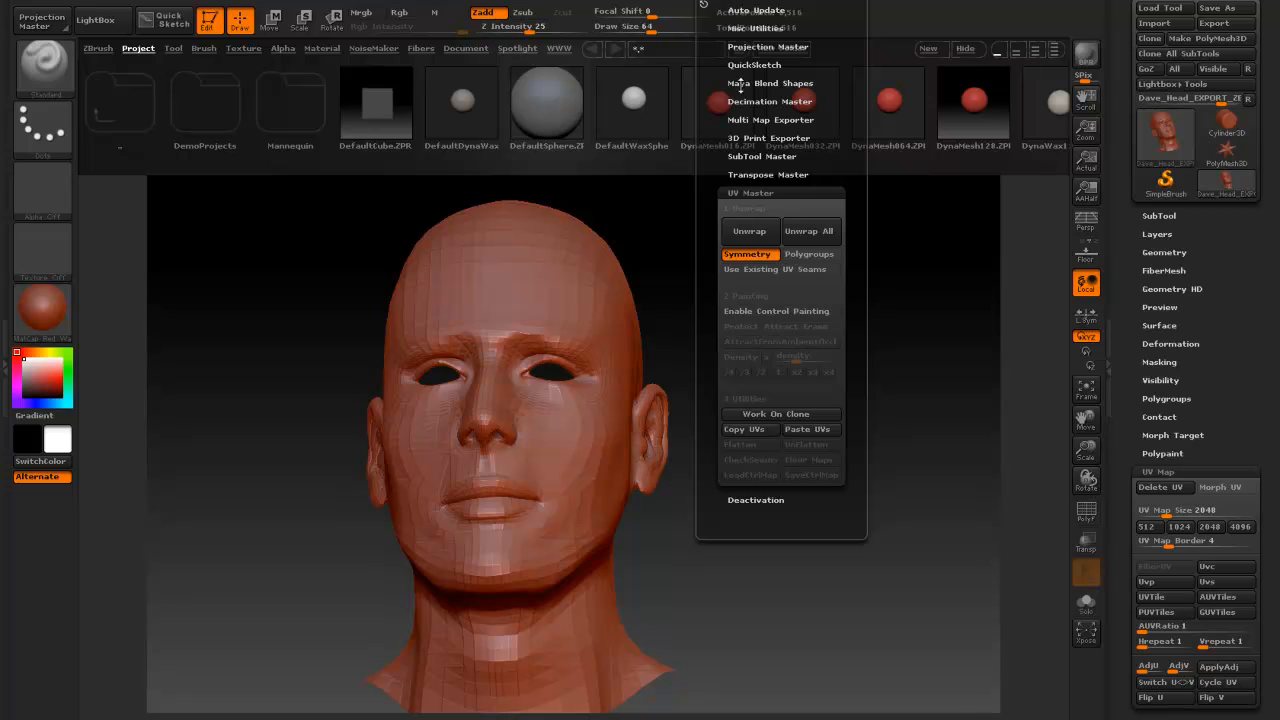
pyautogui.moveTo(705, 6); pyautogui.dragTo(1097, 97)
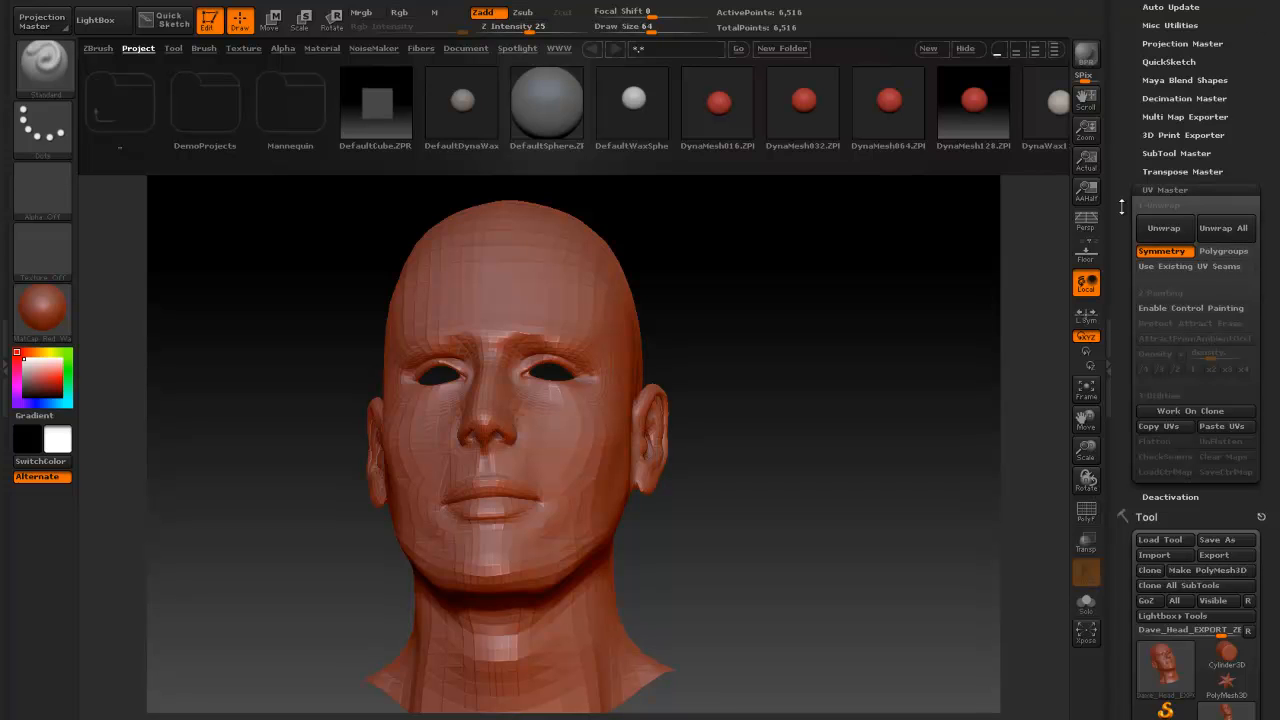
pyautogui.click(1256, 192)
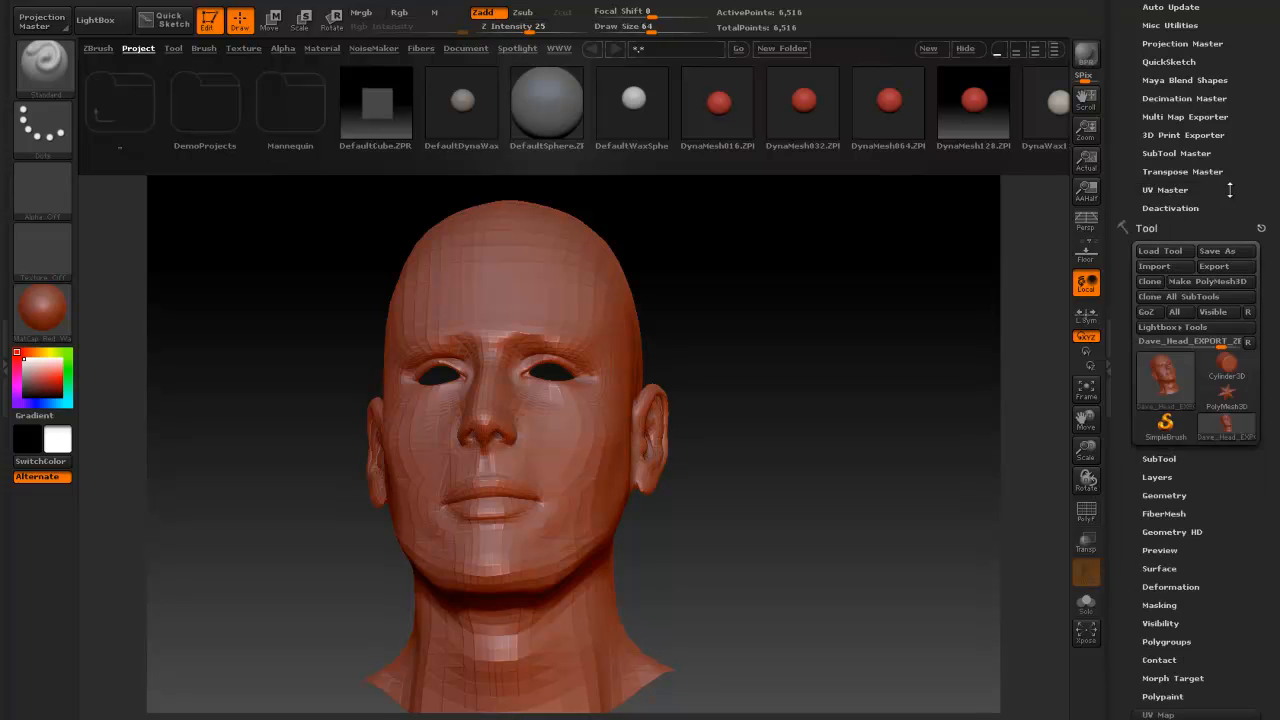
pyautogui.click(1186, 190)
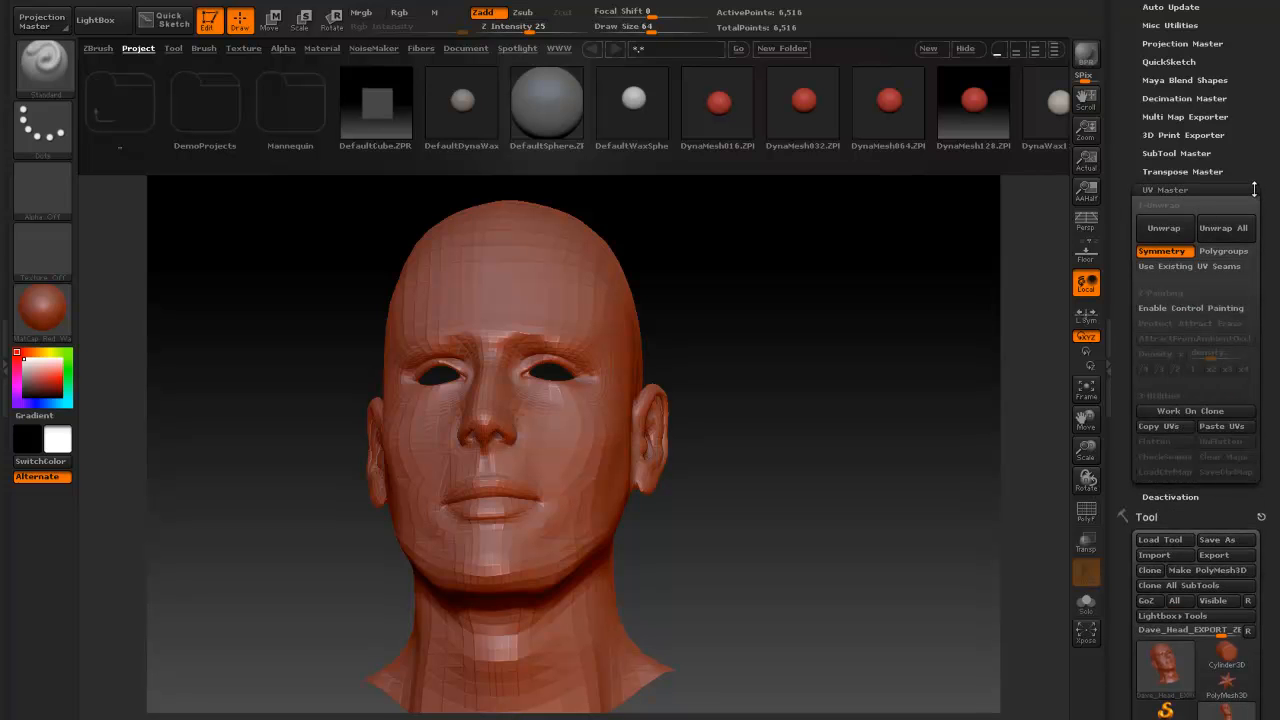
# - Create a clone of the head with UV Master's Work On Clone and check it from several angles
pyautogui.click(1200, 412)
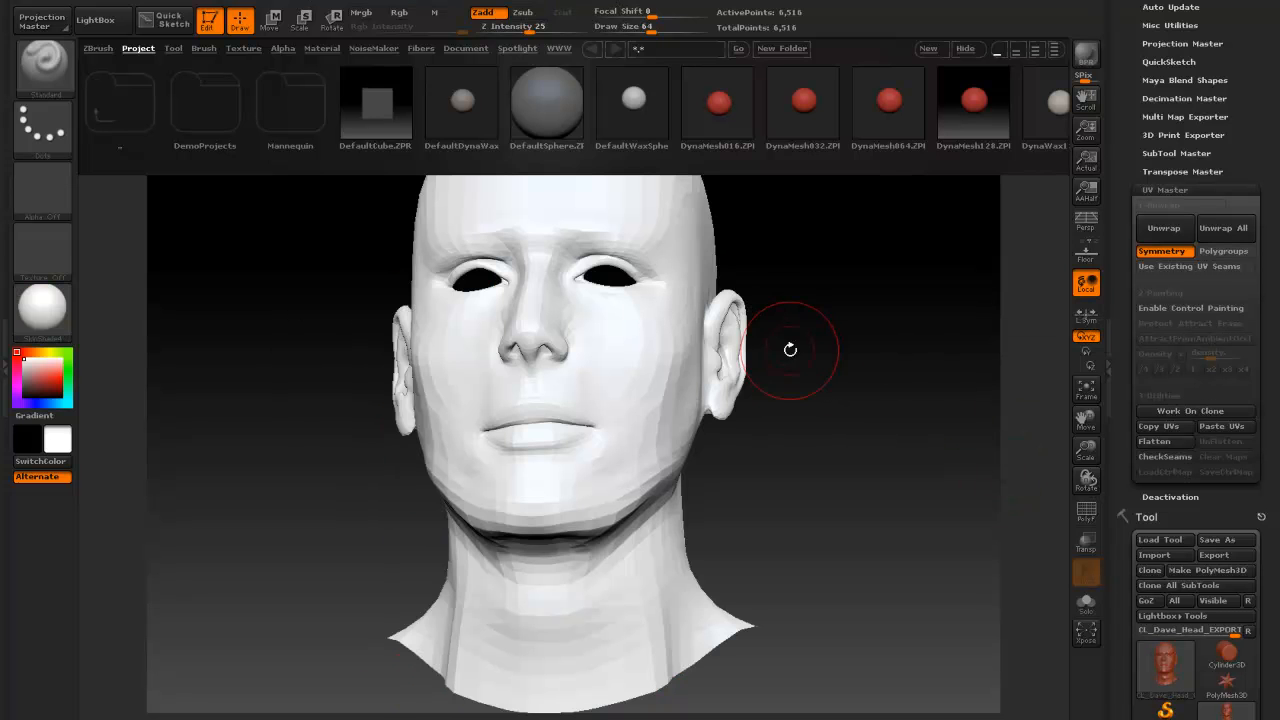
pyautogui.moveTo(874, 428); pyautogui.dragTo(840, 440)
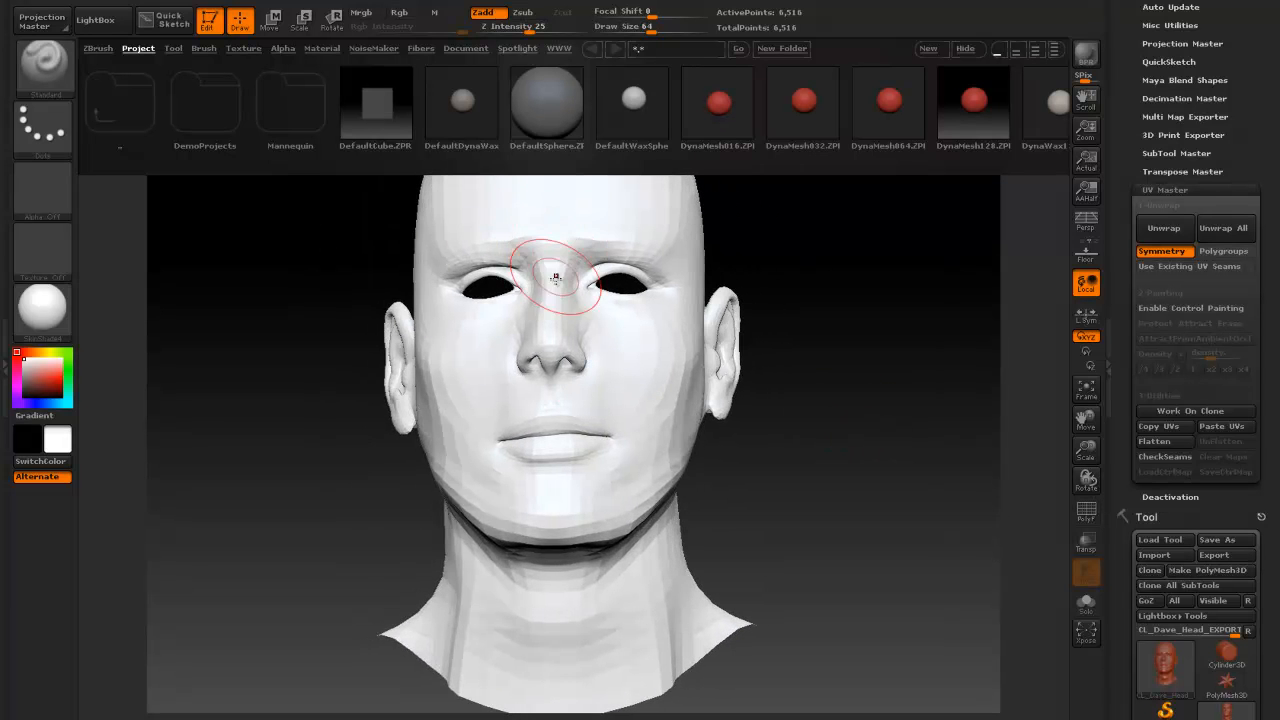
pyautogui.moveTo(888, 465)
pyautogui.mouseDown()
pyautogui.moveTo(656, 466)
pyautogui.moveTo(880, 462)
pyautogui.mouseUp()
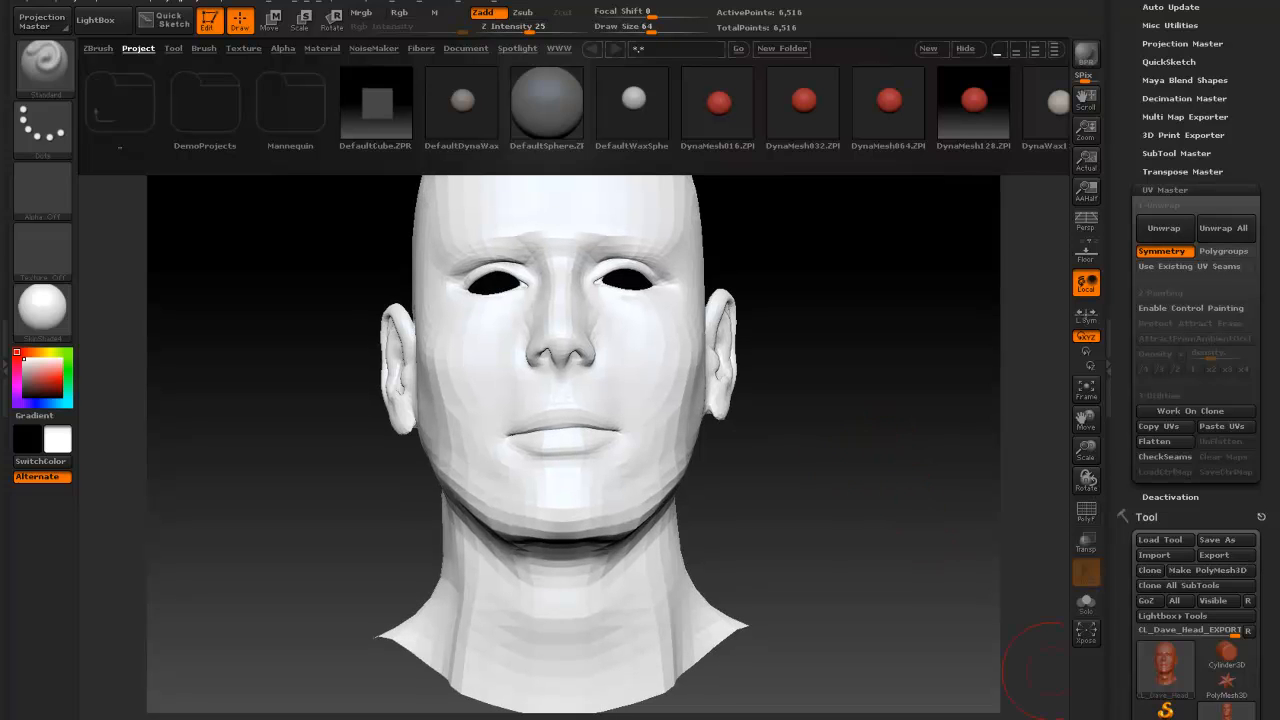
pyautogui.moveTo(1165, 665)
pyautogui.moveTo(806, 434); pyautogui.dragTo(994, 429)
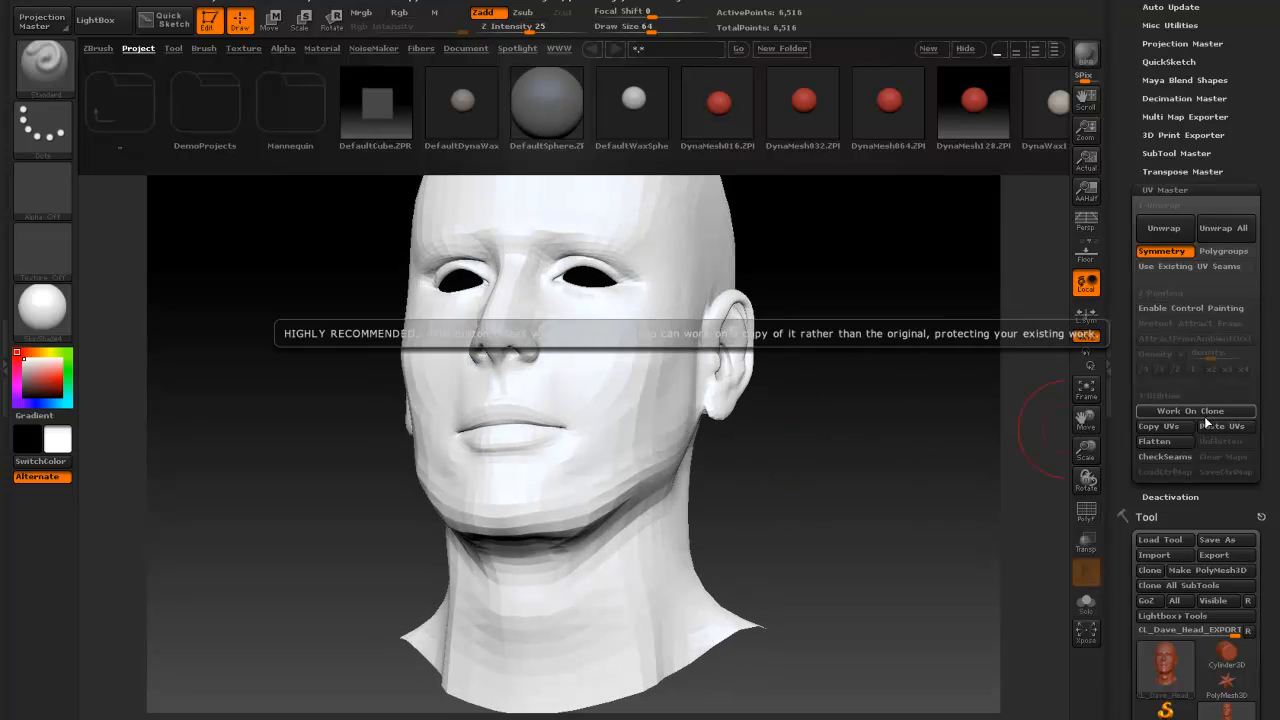
# - Enable Control Painting in UV Master for the cloned head and turn the model to show its back
pyautogui.click(1174, 309)
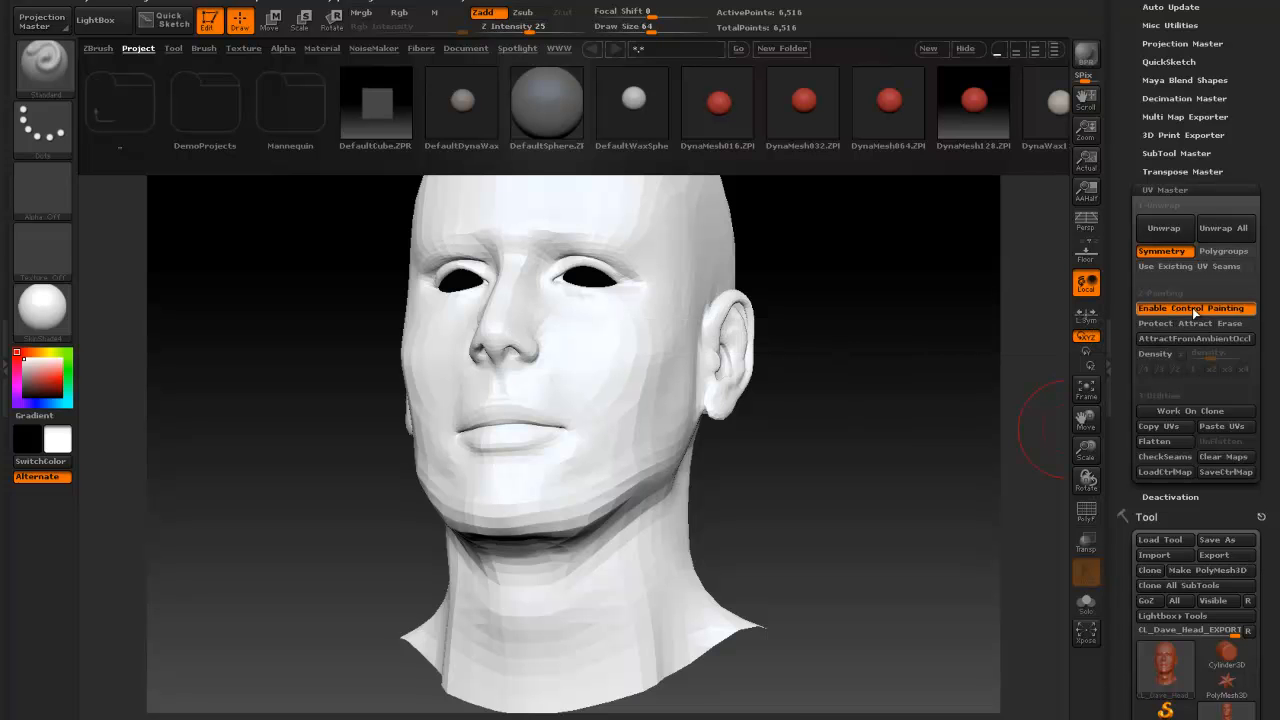
pyautogui.moveTo(872, 549); pyautogui.dragTo(734, 556)
pyautogui.moveTo(1086, 423); pyautogui.dragTo(1070, 488)
pyautogui.moveTo(864, 427); pyautogui.dragTo(857, 449)
pyautogui.moveTo(809, 380); pyautogui.dragTo(820, 385)
pyautogui.moveTo(892, 449)
pyautogui.mouseDown()
pyautogui.moveTo(880, 443)
pyautogui.moveTo(891, 434)
pyautogui.mouseUp()
pyautogui.moveTo(830, 595); pyautogui.dragTo(818, 450)
pyautogui.moveTo(805, 299); pyautogui.dragTo(833, 280)
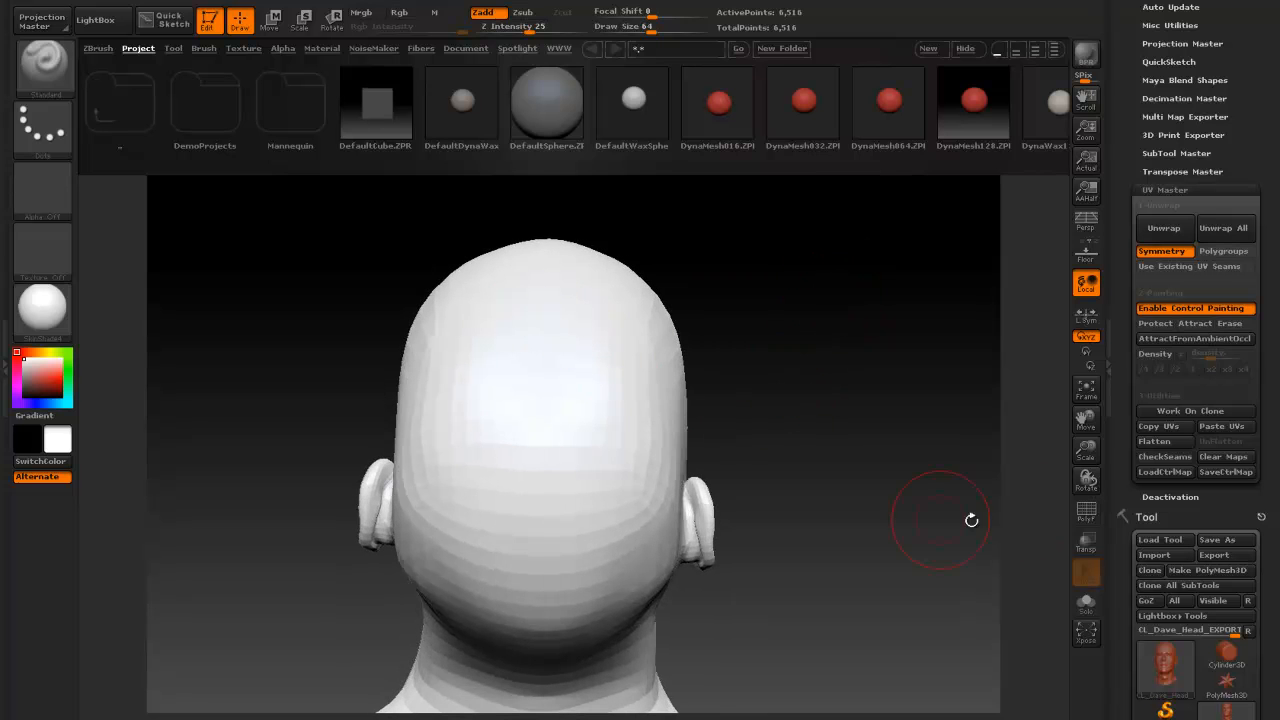
# - Reduce the brush's draw size to 13
pyautogui.rightClick(788, 345)
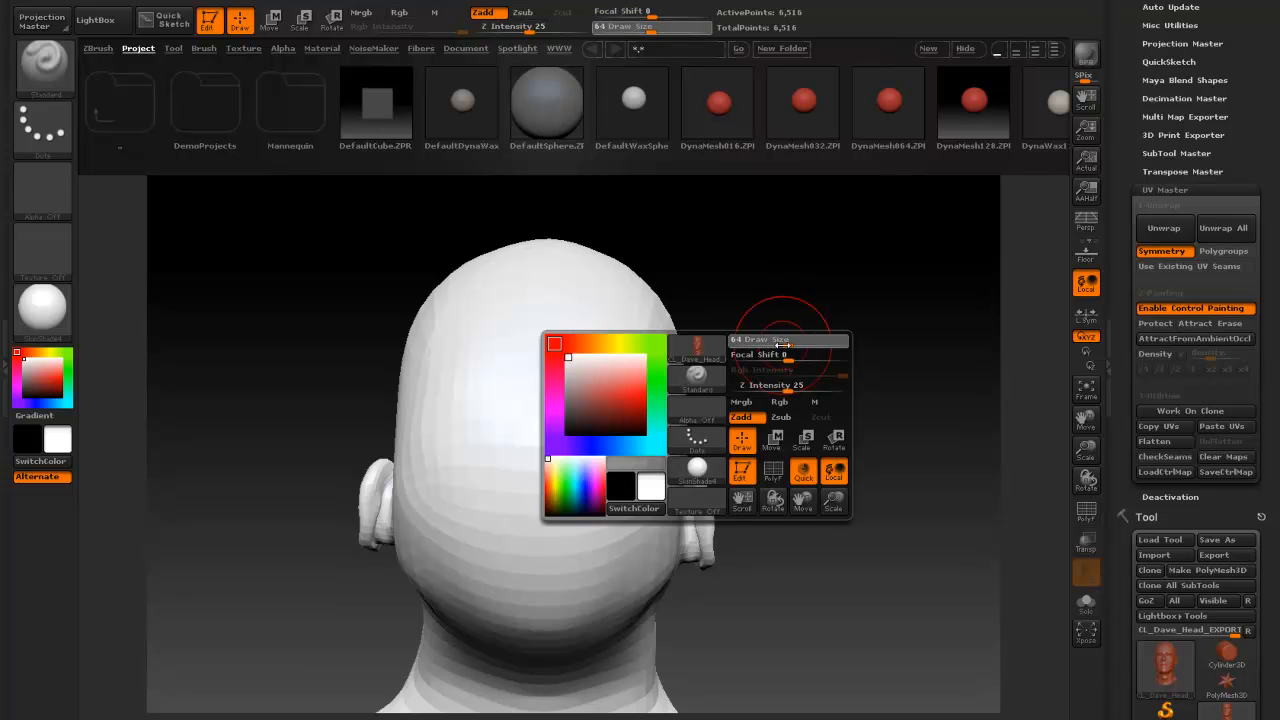
pyautogui.moveTo(782, 345); pyautogui.dragTo(770, 346)
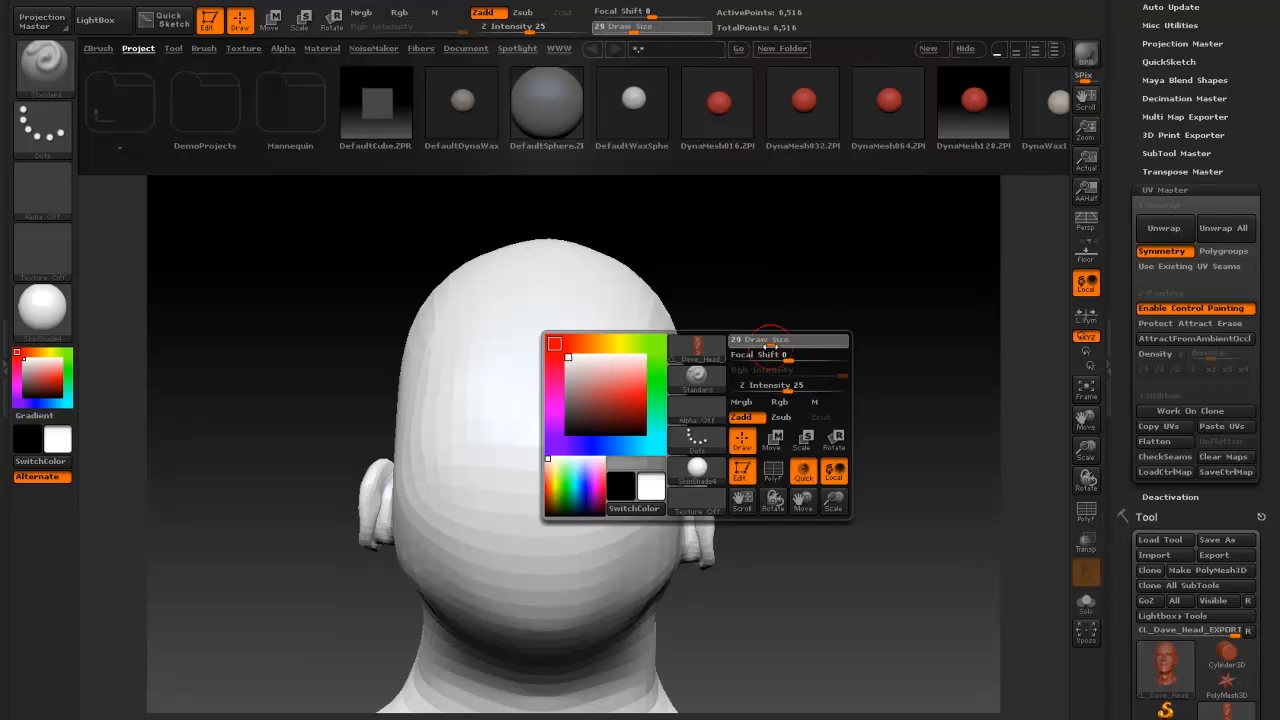
pyautogui.rightClick(790, 265)
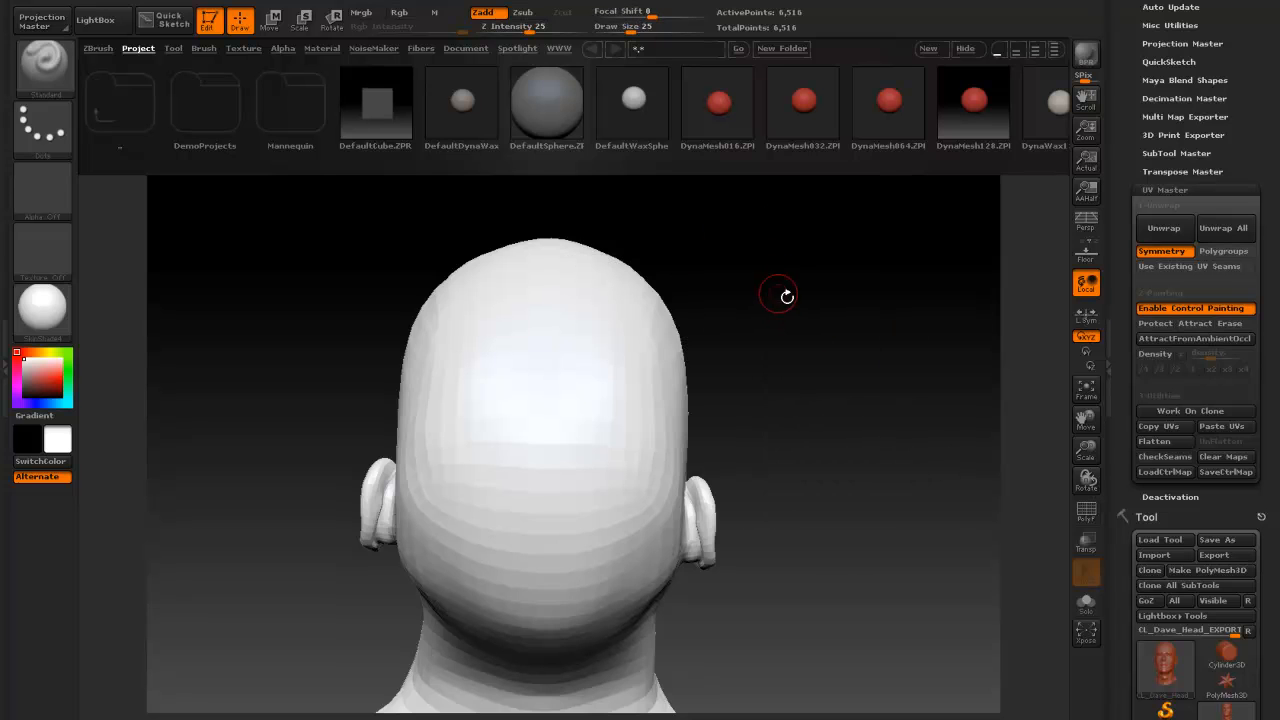
pyautogui.rightClick(832, 336)
pyautogui.moveTo(826, 342); pyautogui.dragTo(820, 341)
# - Paint a blue Attract line down the middle of the back of the head, from the crown to the base of the neck
pyautogui.click(1195, 323)
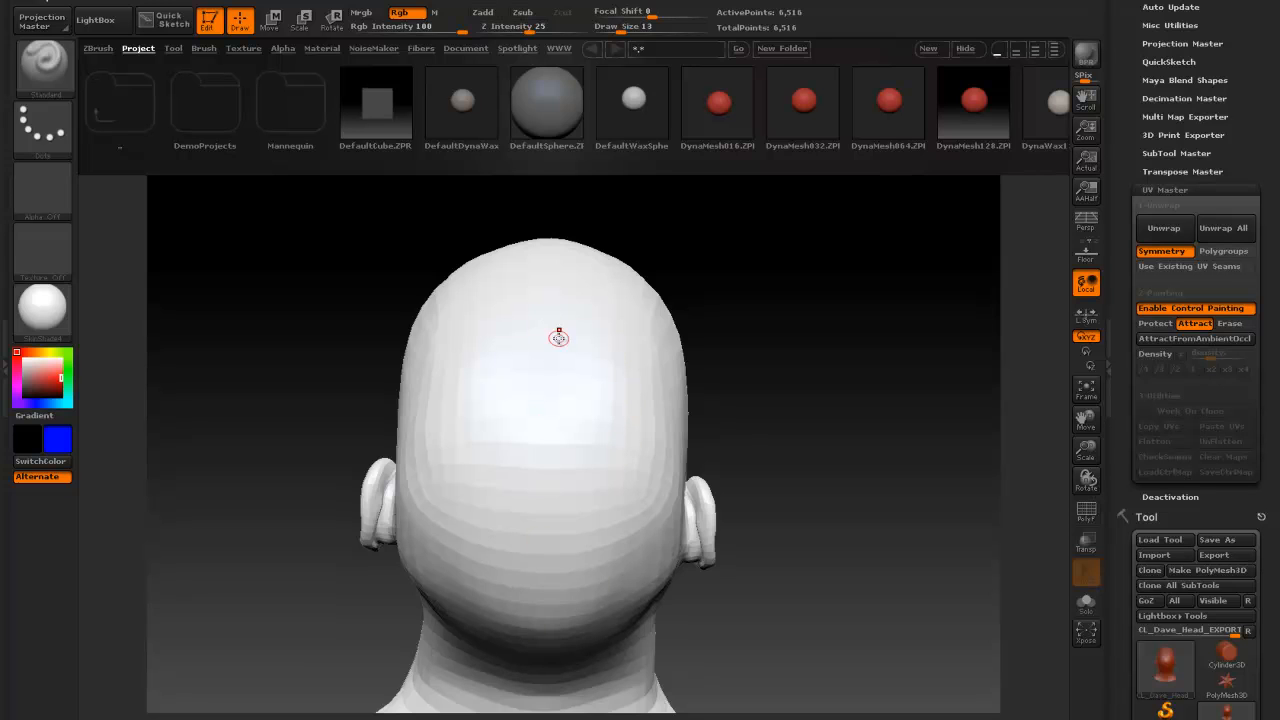
pyautogui.moveTo(548, 307); pyautogui.dragTo(545, 311)
pyautogui.moveTo(541, 341); pyautogui.dragTo(540, 472)
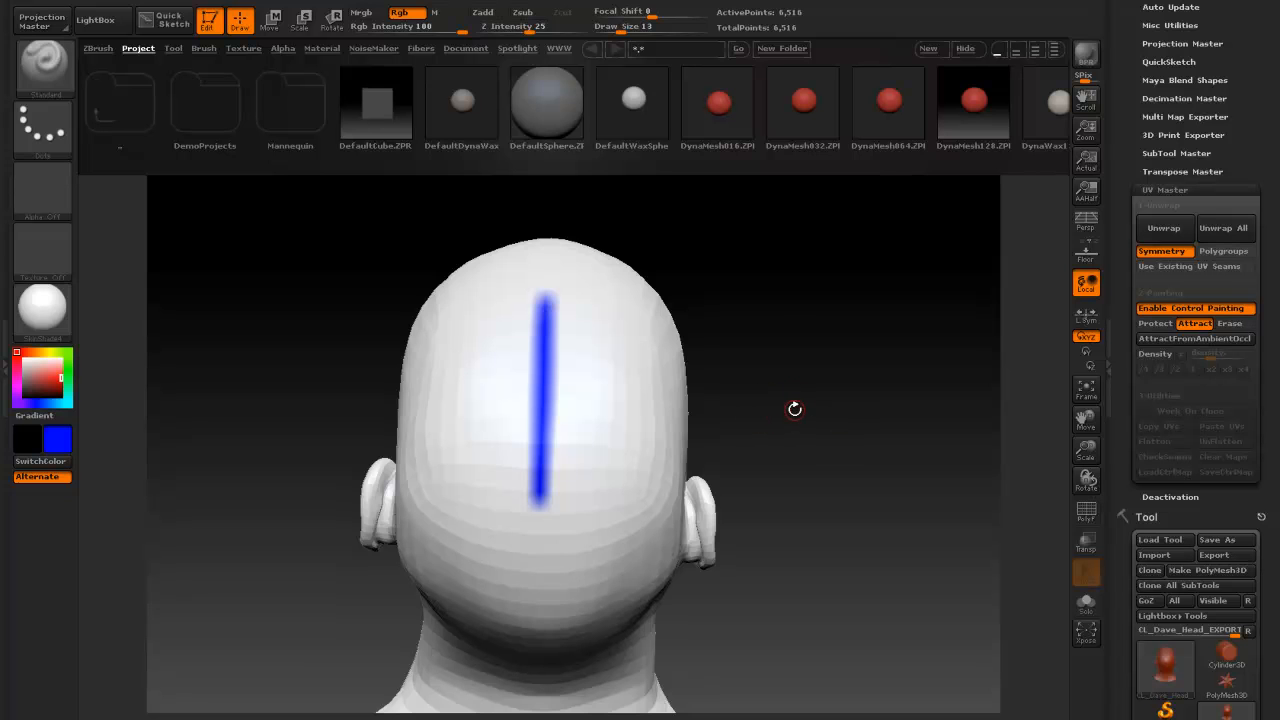
pyautogui.moveTo(859, 488); pyautogui.dragTo(855, 419)
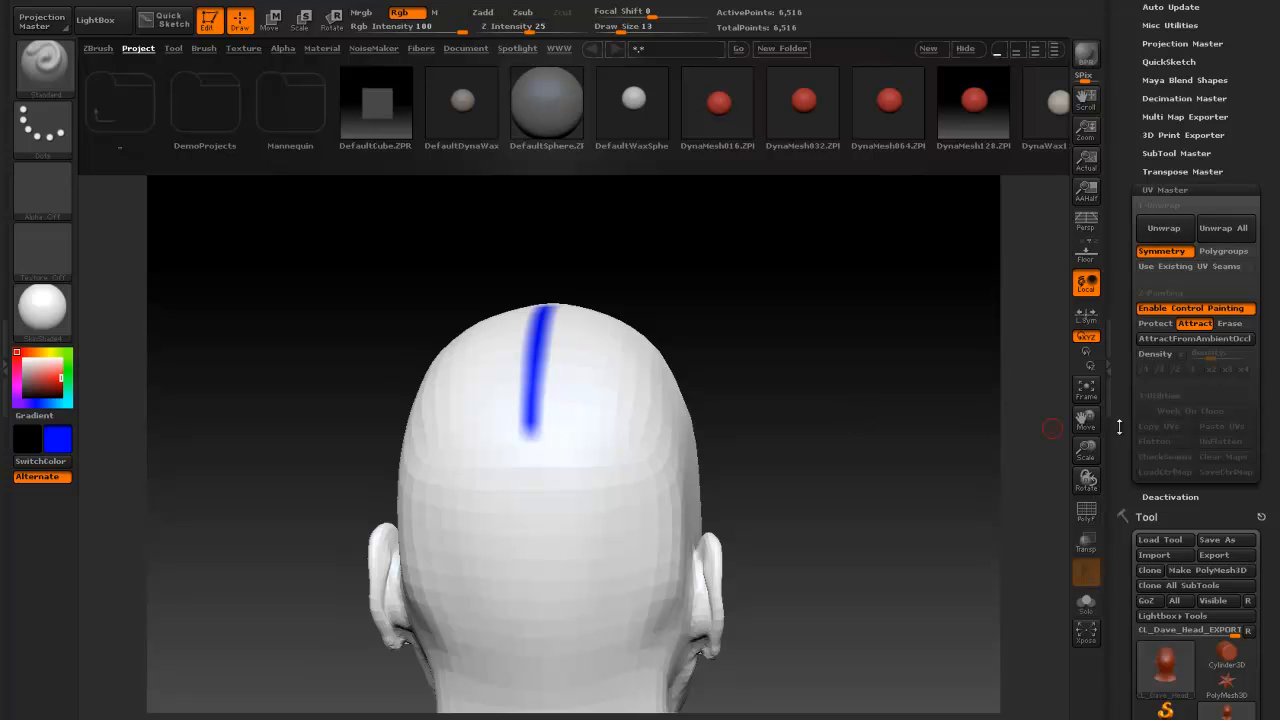
pyautogui.moveTo(1086, 420); pyautogui.dragTo(1109, 331)
pyautogui.moveTo(1086, 486); pyautogui.dragTo(1087, 480)
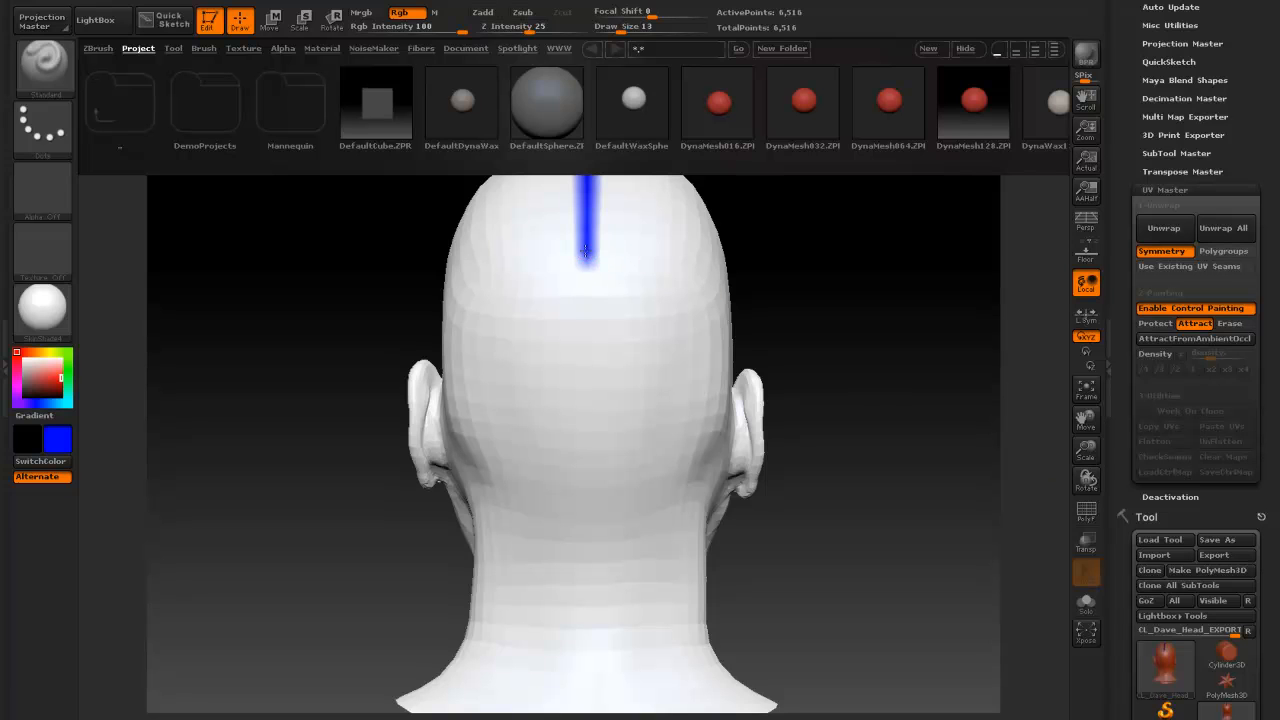
pyautogui.moveTo(586, 285); pyautogui.dragTo(589, 416)
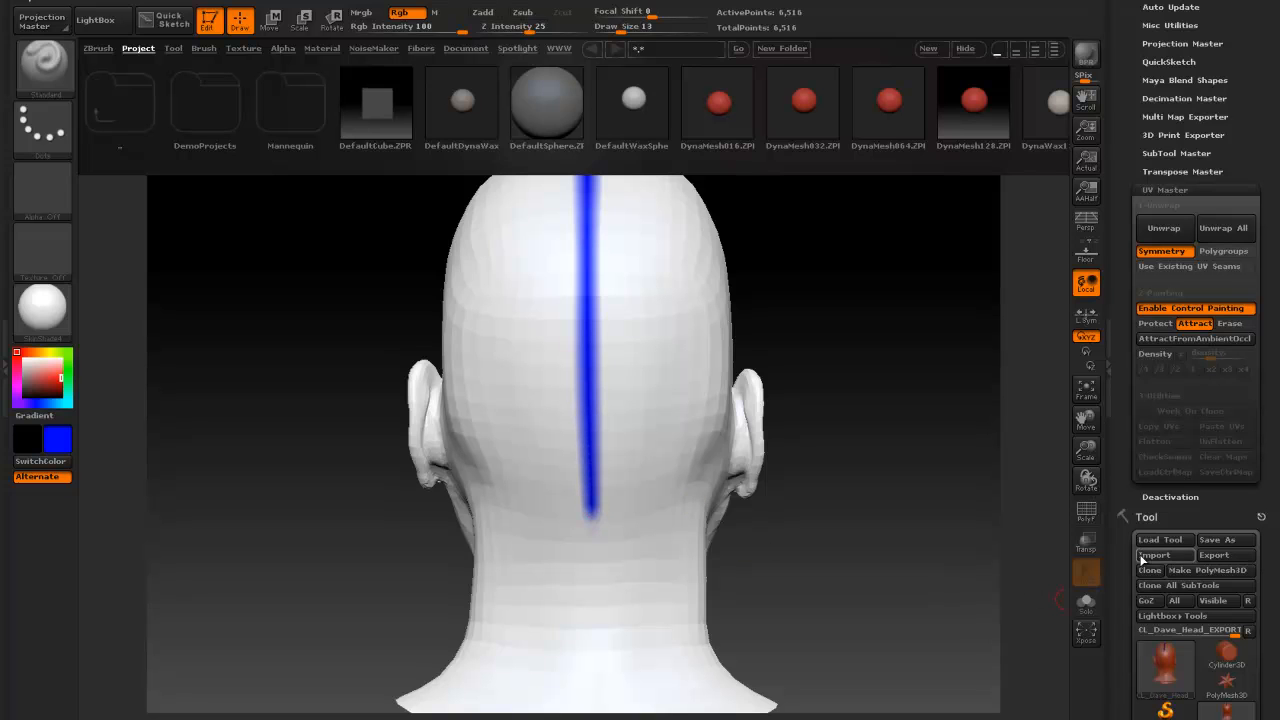
pyautogui.moveTo(1084, 428); pyautogui.dragTo(1100, 360)
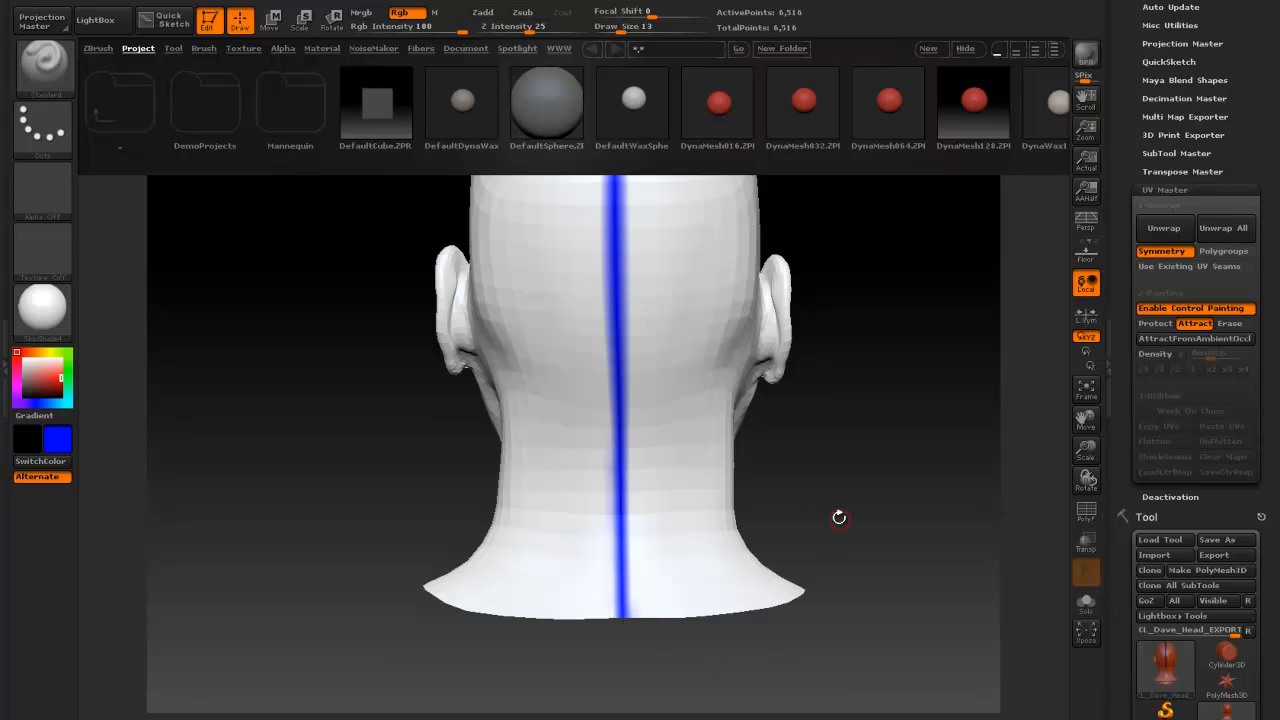
# - Switch the control painting to Protect and set the brush's draw size to 76
pyautogui.moveTo(1090, 483); pyautogui.dragTo(1015, 483)
pyautogui.moveTo(1086, 418); pyautogui.dragTo(1087, 497)
pyautogui.moveTo(1086, 420); pyautogui.dragTo(1097, 421)
pyautogui.moveTo(1088, 481); pyautogui.dragTo(1088, 483)
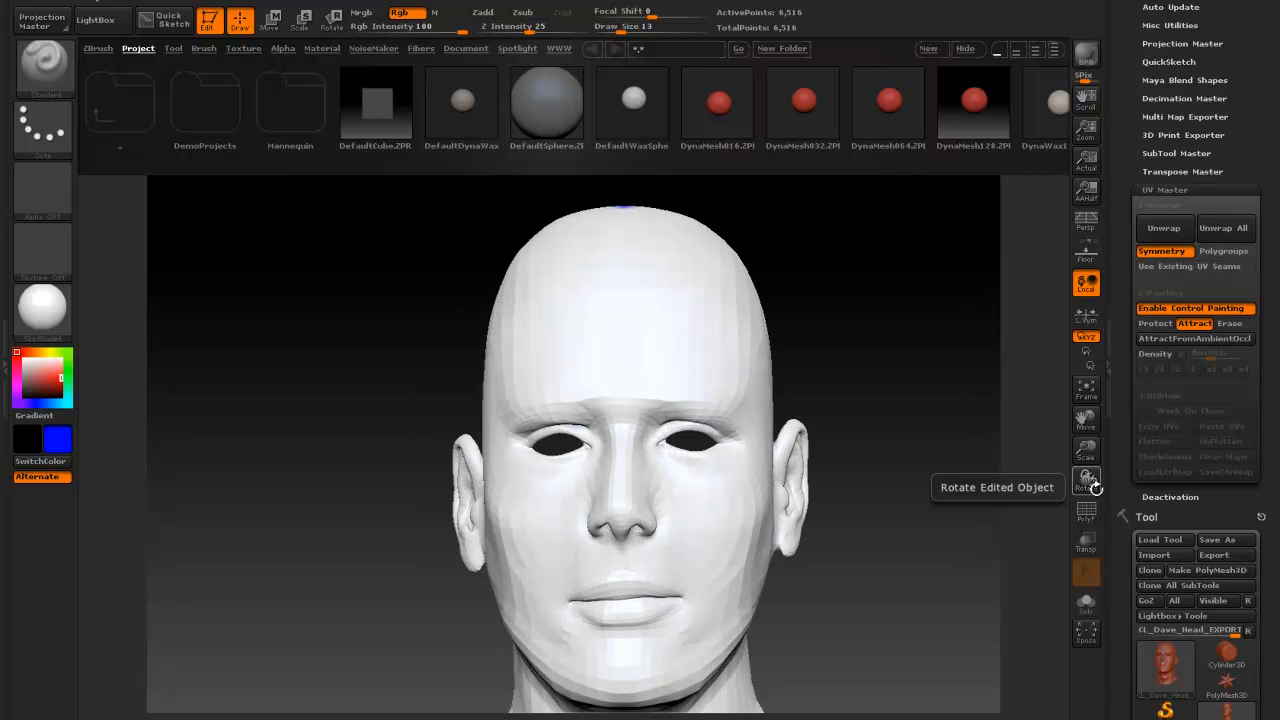
pyautogui.click(1155, 323)
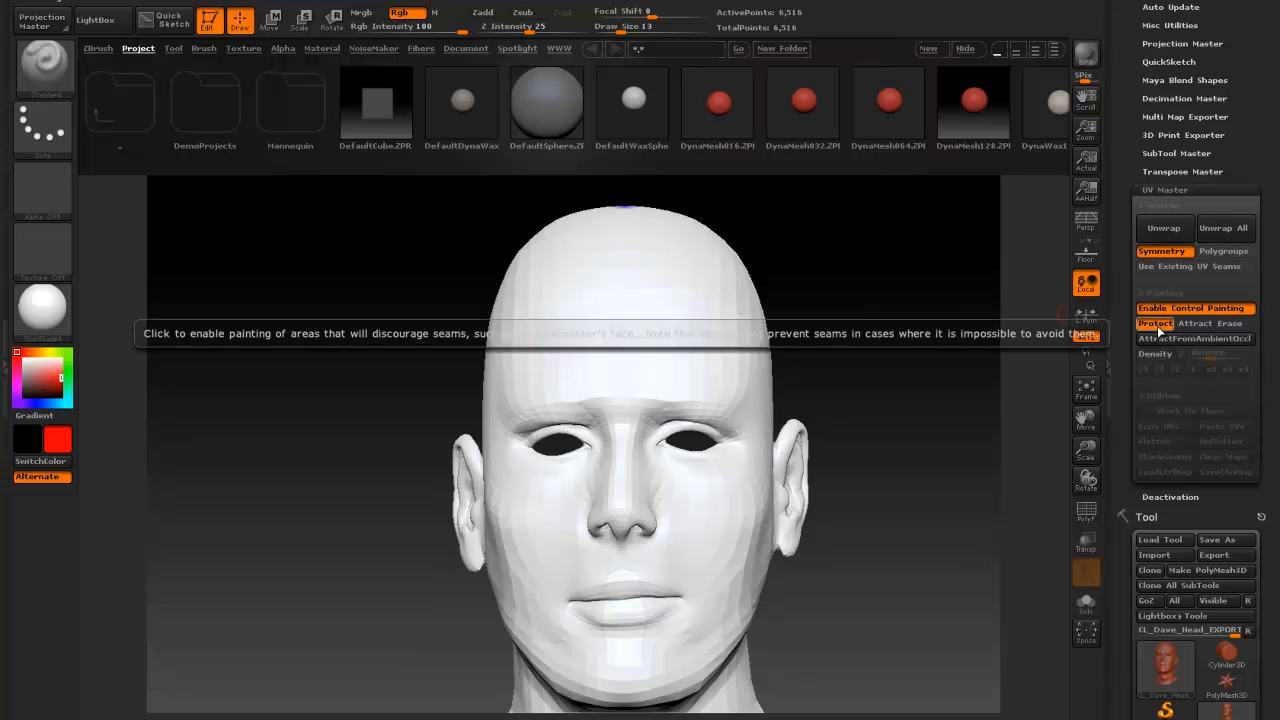
pyautogui.press('space')
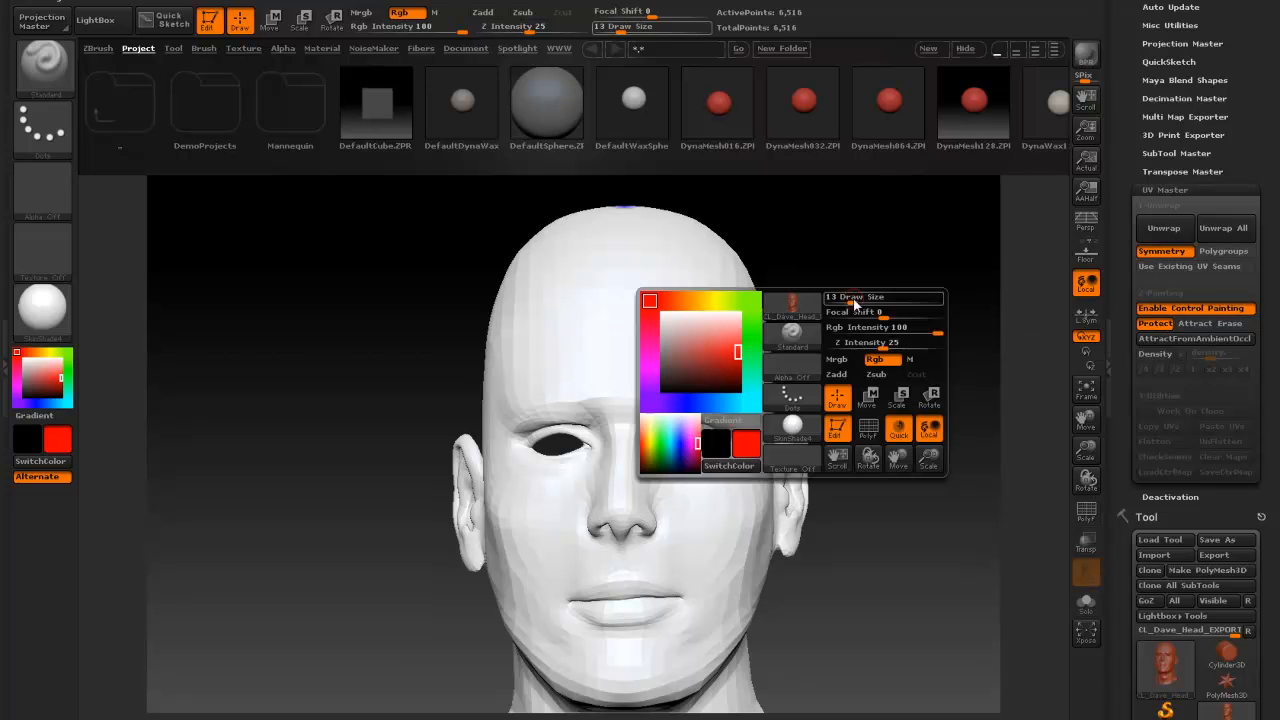
pyautogui.moveTo(878, 305); pyautogui.dragTo(889, 307)
# - Paint red Protect over the front of the face, from the upper forehead down to the chin
pyautogui.moveTo(616, 318)
pyautogui.mouseDown()
pyautogui.moveTo(584, 317)
pyautogui.moveTo(645, 285)
pyautogui.moveTo(677, 298)
pyautogui.moveTo(600, 262)
pyautogui.moveTo(546, 338)
pyautogui.moveTo(625, 385)
pyautogui.moveTo(690, 290)
pyautogui.moveTo(635, 235)
pyautogui.moveTo(645, 240)
pyautogui.moveTo(515, 400)
pyautogui.moveTo(600, 520)
pyautogui.moveTo(725, 540)
pyautogui.moveTo(687, 252)
pyautogui.moveTo(560, 250)
pyautogui.moveTo(505, 430)
pyautogui.moveTo(560, 610)
pyautogui.moveTo(555, 444)
pyautogui.moveTo(735, 600)
pyautogui.moveTo(690, 665)
pyautogui.moveTo(565, 680)
pyautogui.moveTo(548, 603)
pyautogui.moveTo(705, 675)
pyautogui.moveTo(726, 588)
pyautogui.mouseUp()
pyautogui.moveTo(519, 591); pyautogui.dragTo(501, 524)
pyautogui.moveTo(571, 565)
pyautogui.mouseDown()
pyautogui.moveTo(755, 580)
pyautogui.moveTo(765, 415)
pyautogui.moveTo(716, 309)
pyautogui.moveTo(750, 630)
pyautogui.mouseUp()
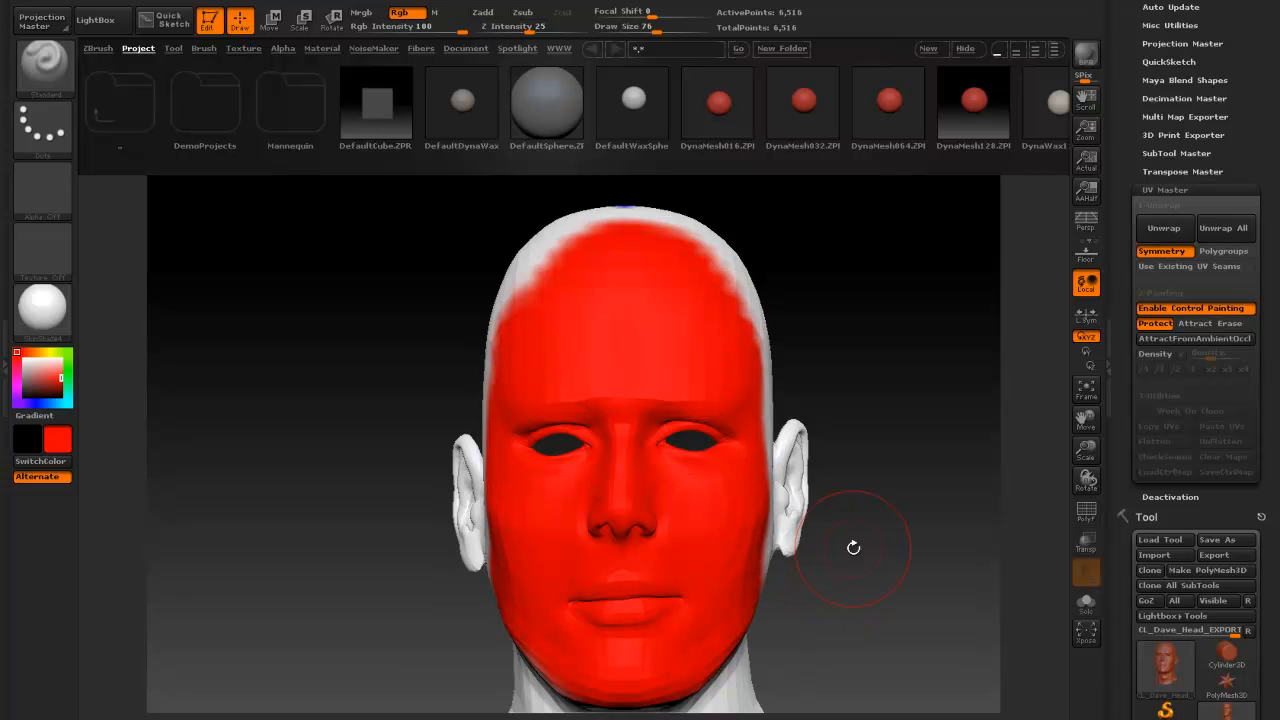
# - Extend the red Protect area across the left side of the head, covering the temple, cheek, jaw and ear, including behind the ear
pyautogui.moveTo(853, 547); pyautogui.dragTo(789, 529)
pyautogui.moveTo(786, 457)
pyautogui.mouseDown()
pyautogui.moveTo(770, 330)
pyautogui.moveTo(850, 500)
pyautogui.moveTo(880, 470)
pyautogui.moveTo(790, 560)
pyautogui.moveTo(796, 485)
pyautogui.moveTo(820, 635)
pyautogui.moveTo(690, 676)
pyautogui.mouseUp()
pyautogui.moveTo(776, 383)
pyautogui.mouseDown()
pyautogui.moveTo(733, 297)
pyautogui.moveTo(795, 300)
pyautogui.mouseUp()
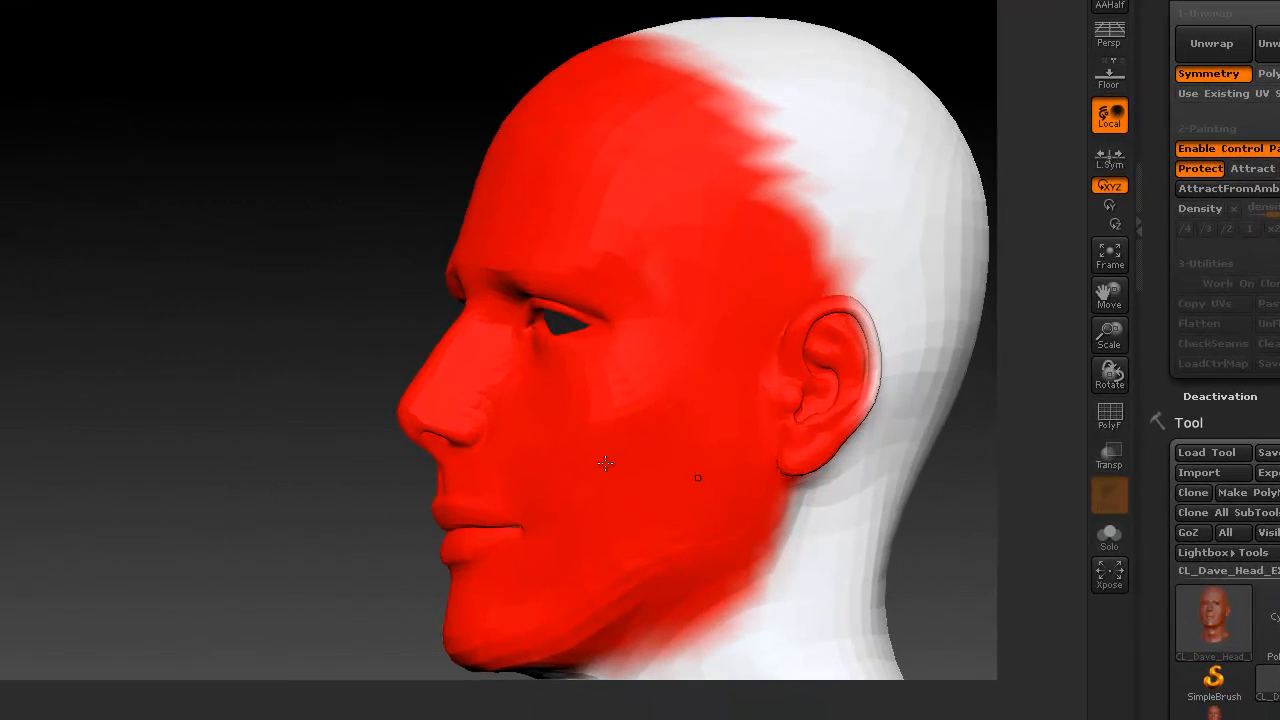
pyautogui.moveTo(228, 350)
pyautogui.mouseDown()
pyautogui.moveTo(217, 400)
pyautogui.moveTo(80, 410)
pyautogui.mouseUp()
pyautogui.moveTo(764, 338)
pyautogui.mouseDown()
pyautogui.moveTo(756, 470)
pyautogui.moveTo(765, 195)
pyautogui.moveTo(775, 580)
pyautogui.moveTo(704, 618)
pyautogui.mouseUp()
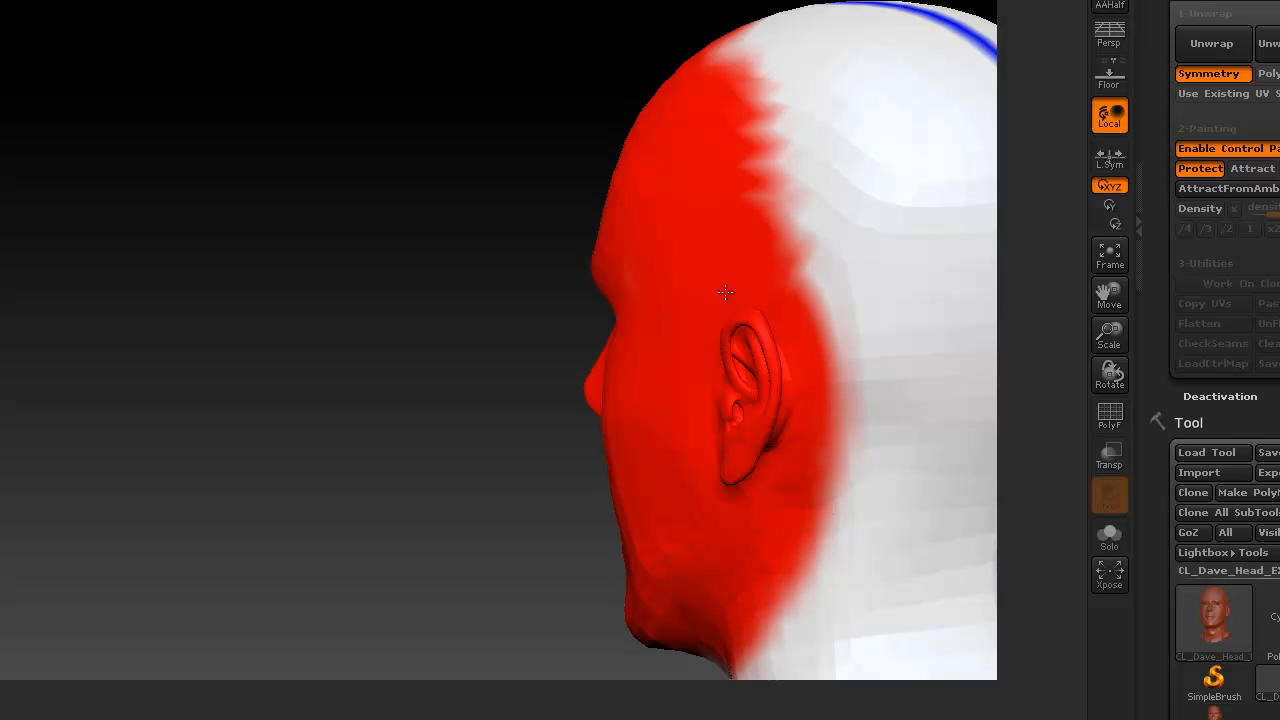
# - Paint Protect over the right side of the head, covering the temple, the ear and the area behind it
pyautogui.moveTo(366, 391); pyautogui.dragTo(597, 429)
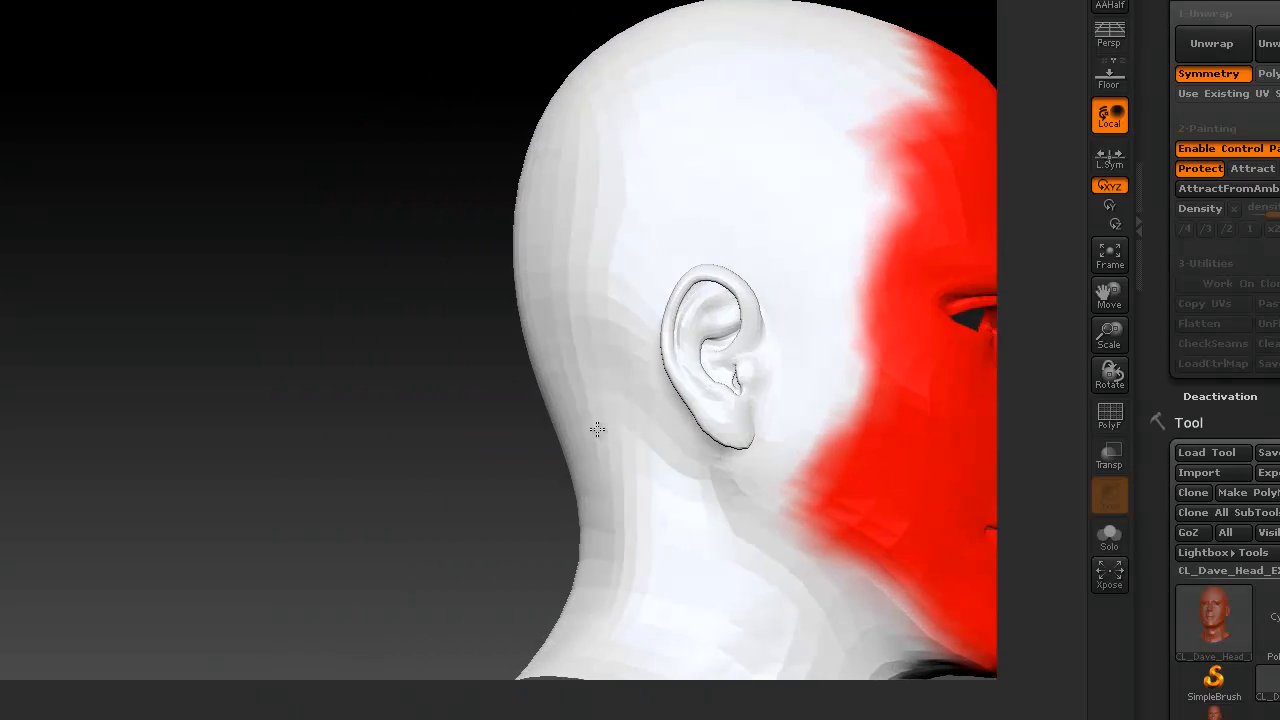
pyautogui.moveTo(163, 286); pyautogui.dragTo(43, 314)
pyautogui.moveTo(740, 300)
pyautogui.mouseDown()
pyautogui.moveTo(766, 233)
pyautogui.moveTo(660, 450)
pyautogui.moveTo(768, 212)
pyautogui.moveTo(634, 297)
pyautogui.moveTo(591, 470)
pyautogui.mouseUp()
pyautogui.moveTo(212, 497)
pyautogui.mouseDown()
pyautogui.moveTo(263, 511)
pyautogui.moveTo(196, 513)
pyautogui.moveTo(311, 496)
pyautogui.mouseUp()
pyautogui.moveTo(682, 412)
pyautogui.mouseDown()
pyautogui.moveTo(660, 432)
pyautogui.moveTo(755, 215)
pyautogui.moveTo(715, 300)
pyautogui.moveTo(665, 590)
pyautogui.moveTo(617, 618)
pyautogui.mouseUp()
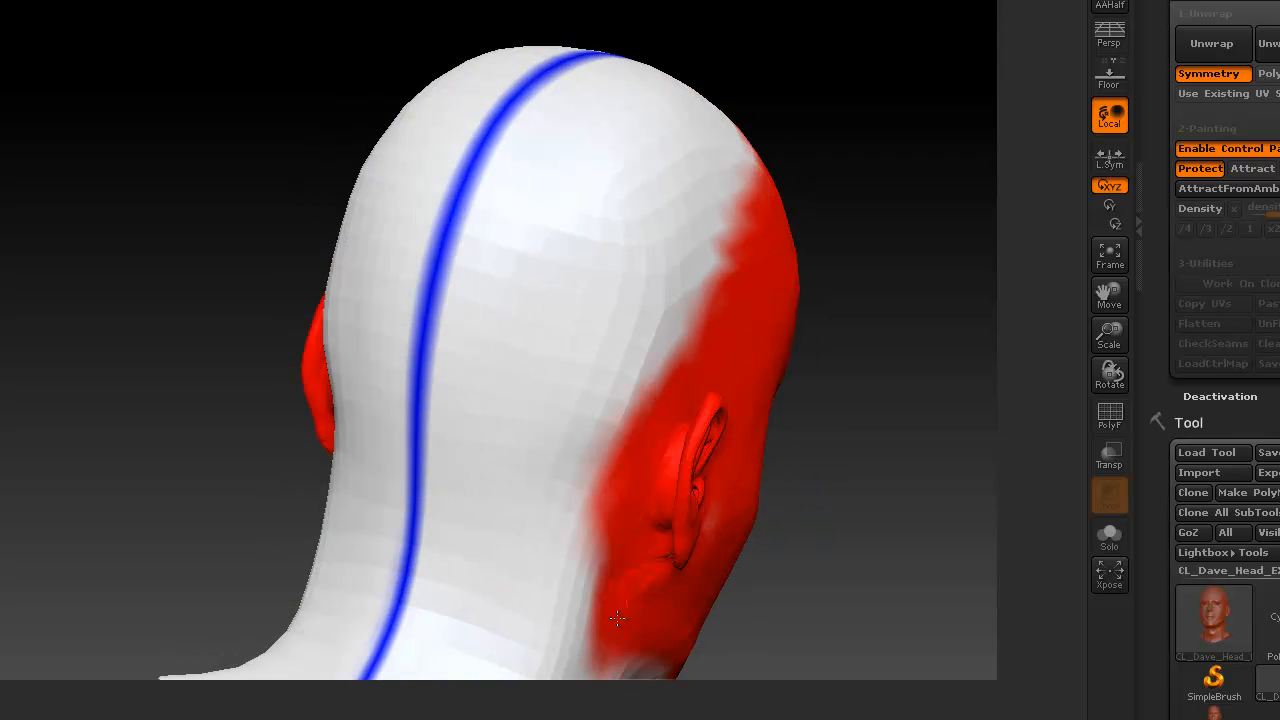
# - Cover the front and both sides of the neck with red Protect paint down to its lower edge
pyautogui.moveTo(151, 297)
pyautogui.mouseDown()
pyautogui.moveTo(57, 360)
pyautogui.moveTo(143, 374)
pyautogui.moveTo(207, 314)
pyautogui.moveTo(340, 406)
pyautogui.moveTo(360, 377)
pyautogui.moveTo(134, 157)
pyautogui.moveTo(503, 371)
pyautogui.moveTo(480, 500)
pyautogui.moveTo(560, 570)
pyautogui.moveTo(630, 340)
pyautogui.moveTo(504, 564)
pyautogui.moveTo(556, 518)
pyautogui.moveTo(631, 560)
pyautogui.mouseUp()
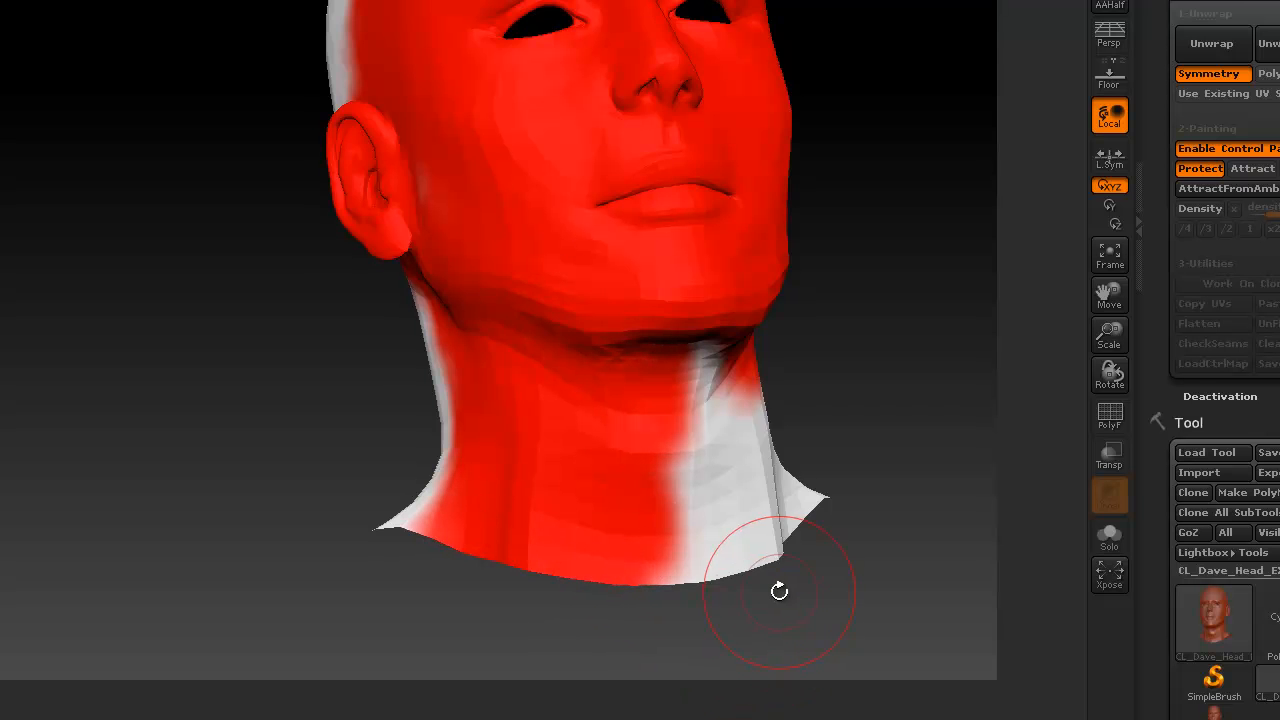
pyautogui.keyDown('alt'); pyautogui.moveTo(779, 591); pyautogui.dragTo(681, 588); pyautogui.keyUp('alt')
pyautogui.moveTo(804, 596); pyautogui.dragTo(692, 580)
pyautogui.moveTo(671, 527)
pyautogui.mouseDown()
pyautogui.moveTo(560, 380)
pyautogui.moveTo(560, 560)
pyautogui.moveTo(542, 356)
pyautogui.moveTo(664, 338)
pyautogui.moveTo(720, 372)
pyautogui.moveTo(752, 540)
pyautogui.moveTo(620, 538)
pyautogui.moveTo(634, 605)
pyautogui.mouseUp()
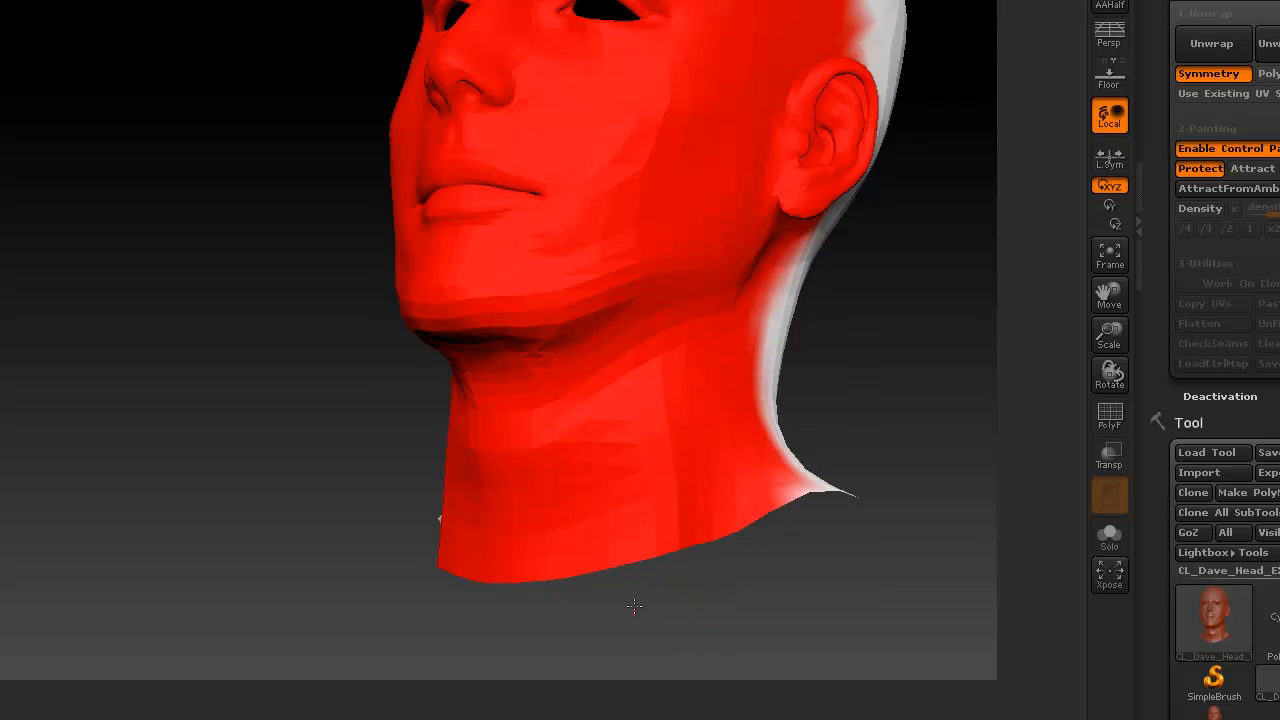
pyautogui.moveTo(743, 596)
pyautogui.mouseDown()
pyautogui.moveTo(610, 594)
pyautogui.moveTo(730, 565)
pyautogui.moveTo(790, 570)
pyautogui.moveTo(680, 583)
pyautogui.moveTo(752, 584)
pyautogui.mouseUp()
pyautogui.moveTo(854, 463); pyautogui.dragTo(777, 558)
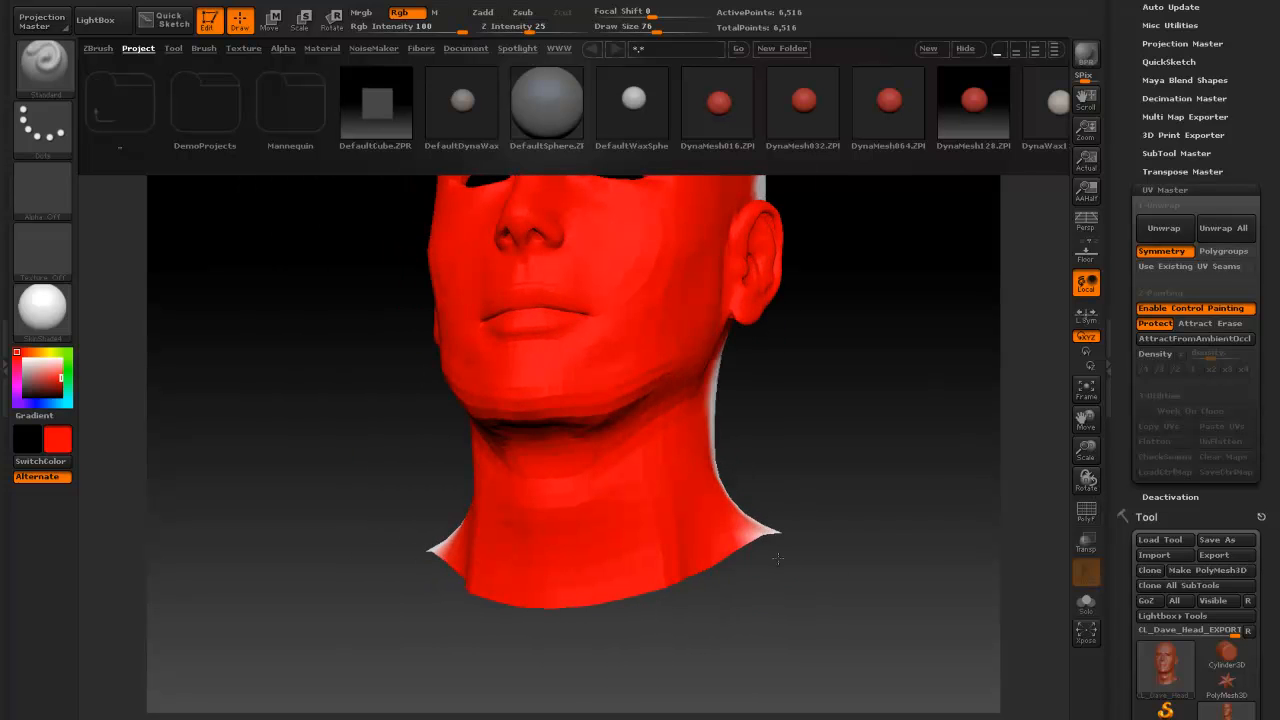
# - Switch to Attract with a draw size of 8 and extend the blue line over the top of the head to the protected forehead
pyautogui.moveTo(1087, 440); pyautogui.dragTo(1068, 560)
pyautogui.moveTo(862, 350)
pyautogui.mouseDown()
pyautogui.moveTo(857, 536)
pyautogui.moveTo(878, 531)
pyautogui.moveTo(859, 527)
pyautogui.mouseUp()
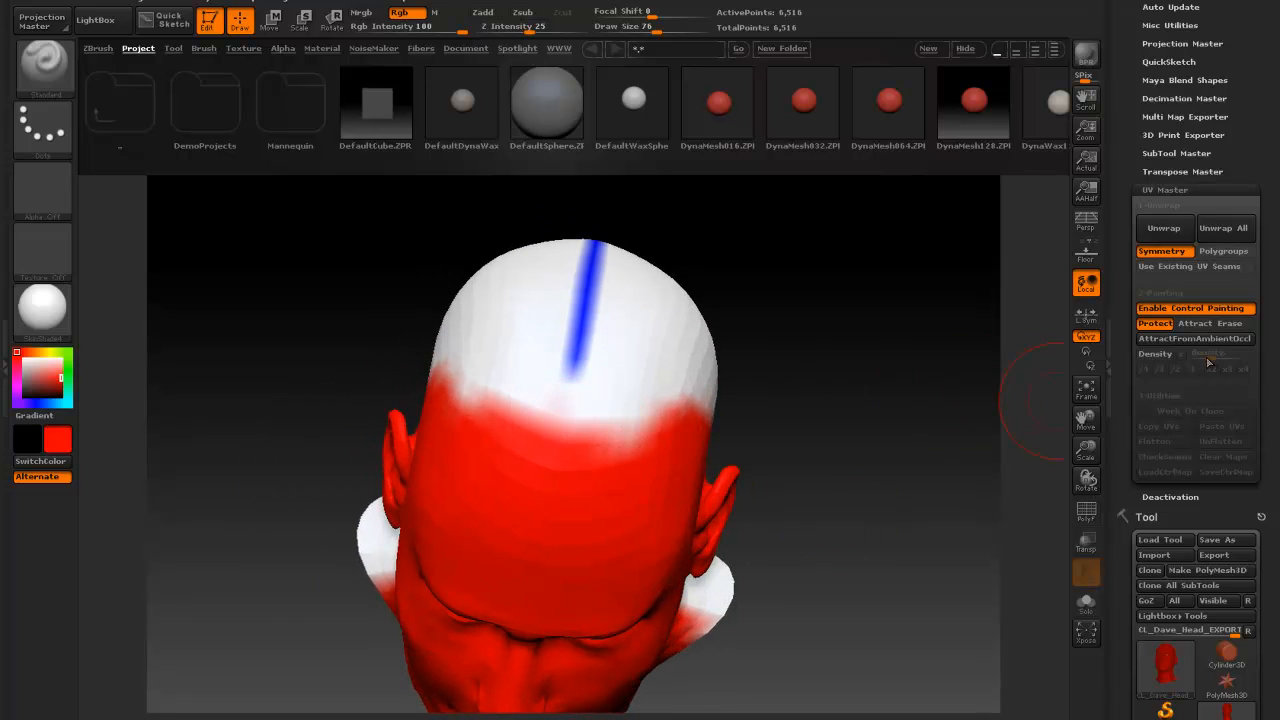
pyautogui.click(1198, 323)
pyautogui.press('space')
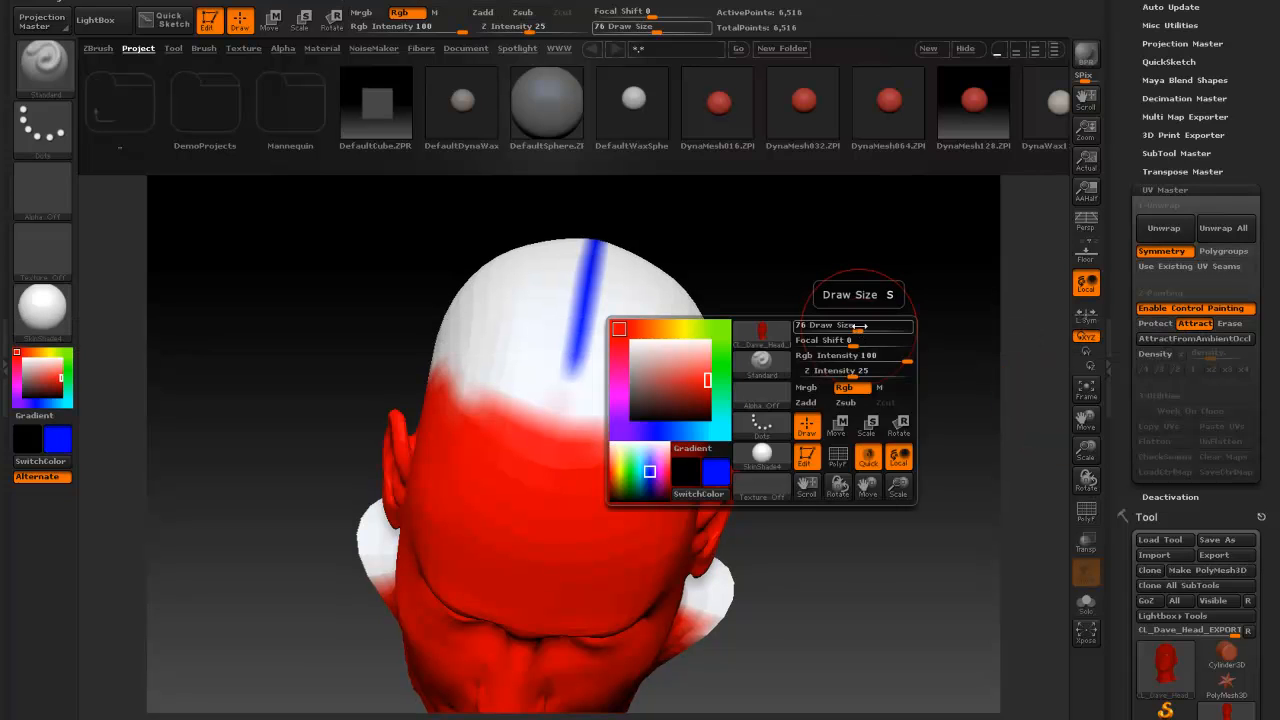
pyautogui.moveTo(859, 332); pyautogui.dragTo(795, 329)
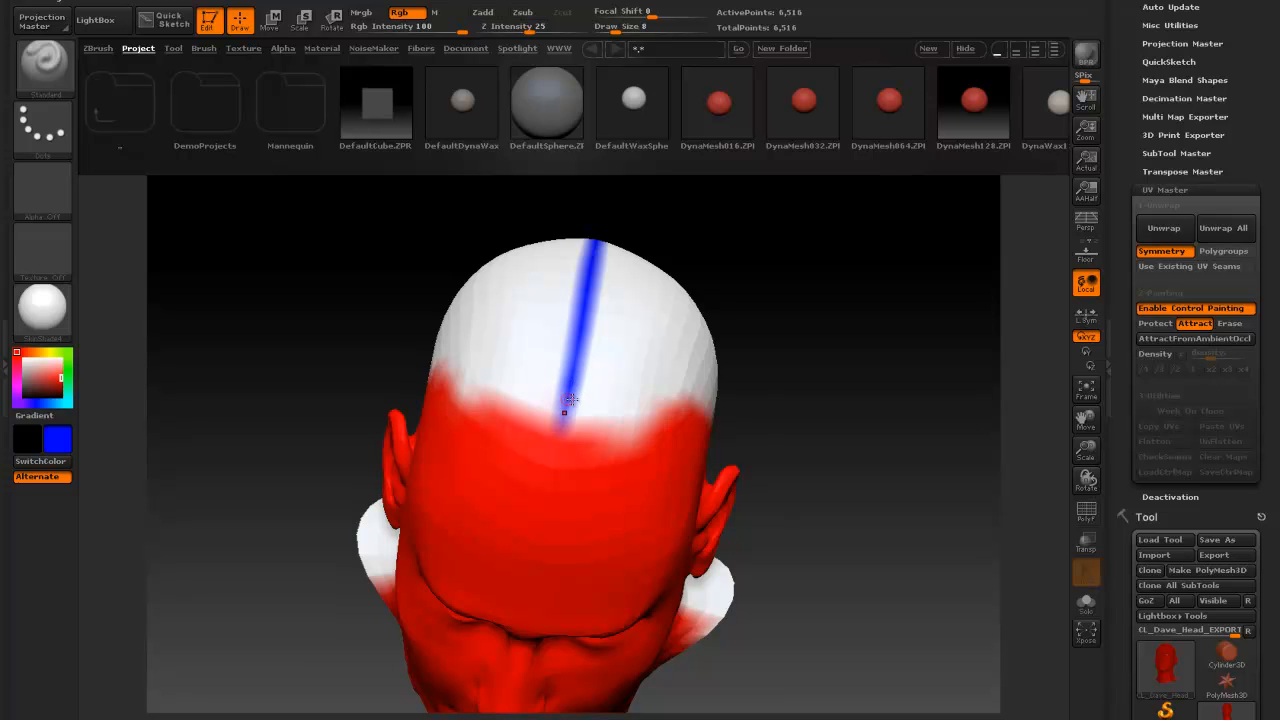
pyautogui.moveTo(862, 476); pyautogui.dragTo(481, 371)
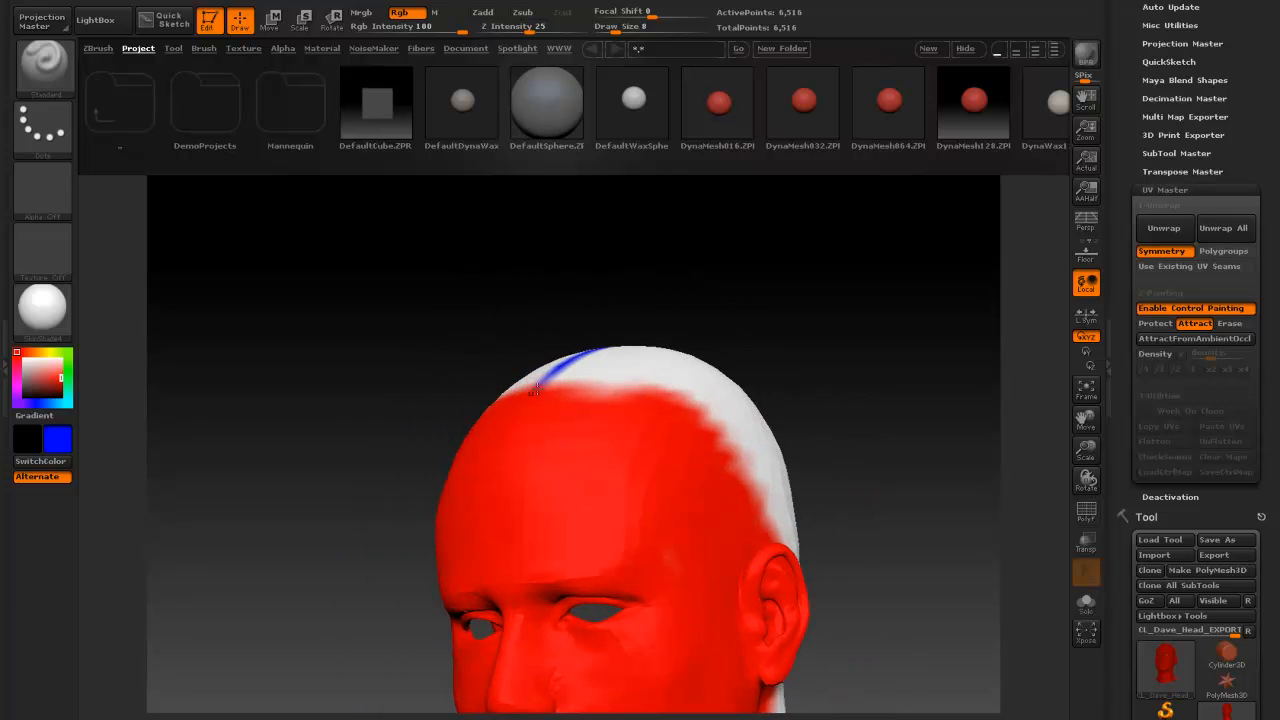
pyautogui.moveTo(893, 483); pyautogui.dragTo(945, 574)
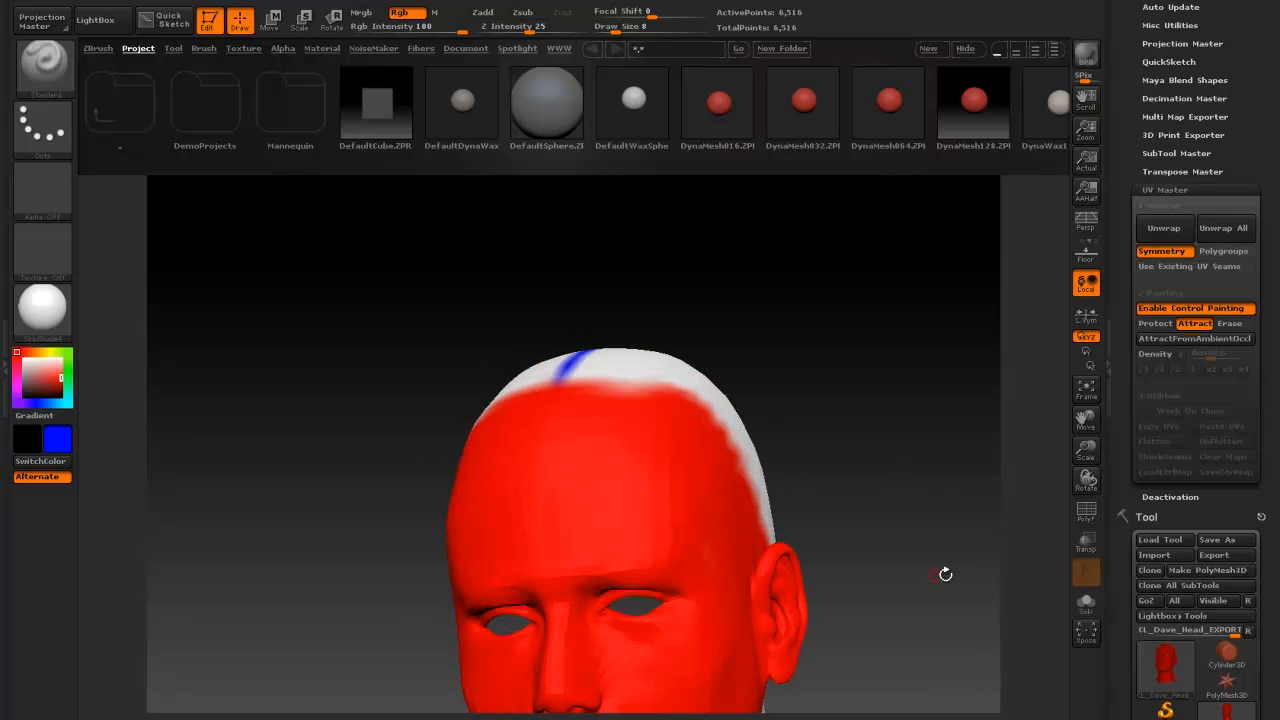
pyautogui.click(1090, 395)
pyautogui.moveTo(826, 314); pyautogui.dragTo(894, 286)
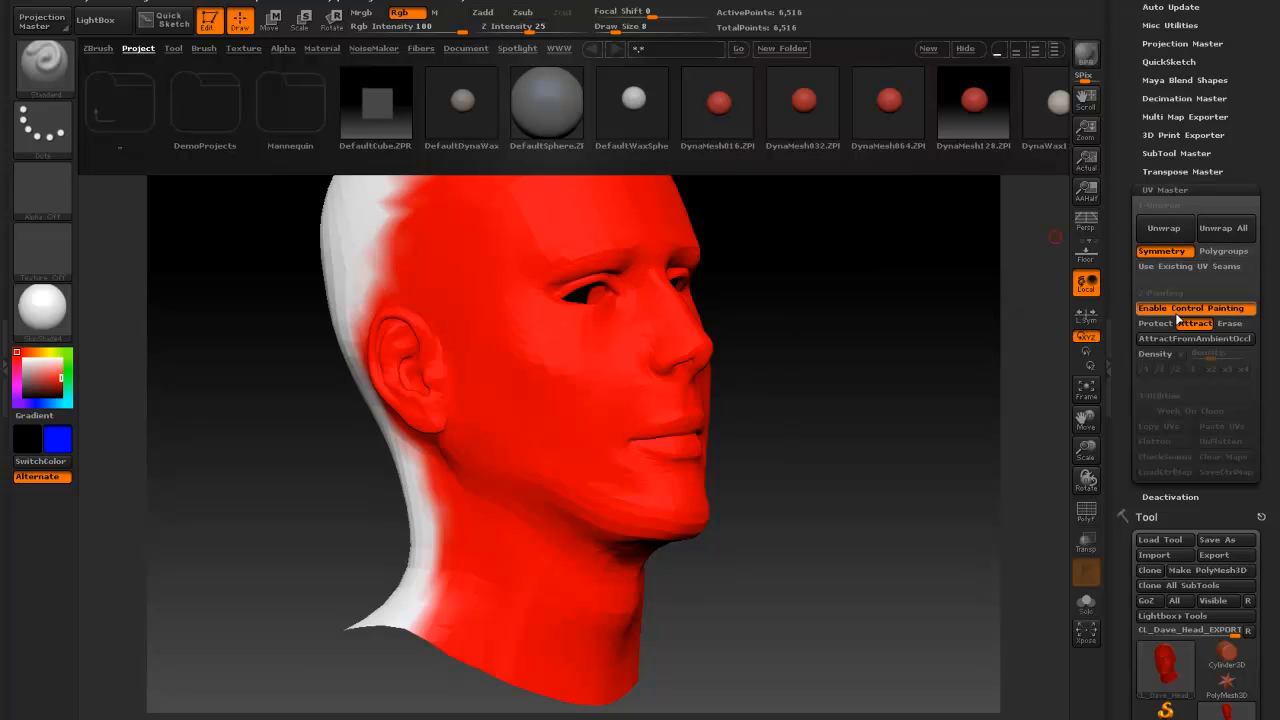
# - Unwrap the cloned head and inspect its UV layout with Flatten, returning to the 3D head with UnFlatten
pyautogui.click(1157, 230)
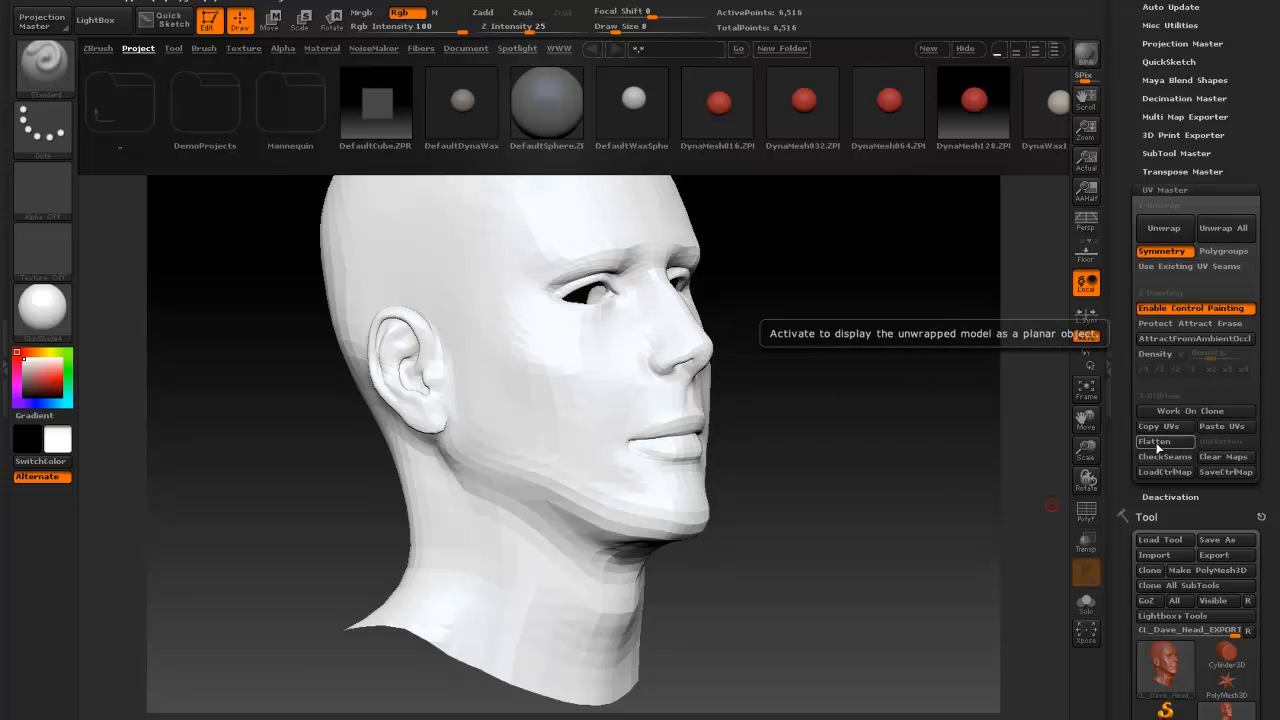
pyautogui.click(1155, 442)
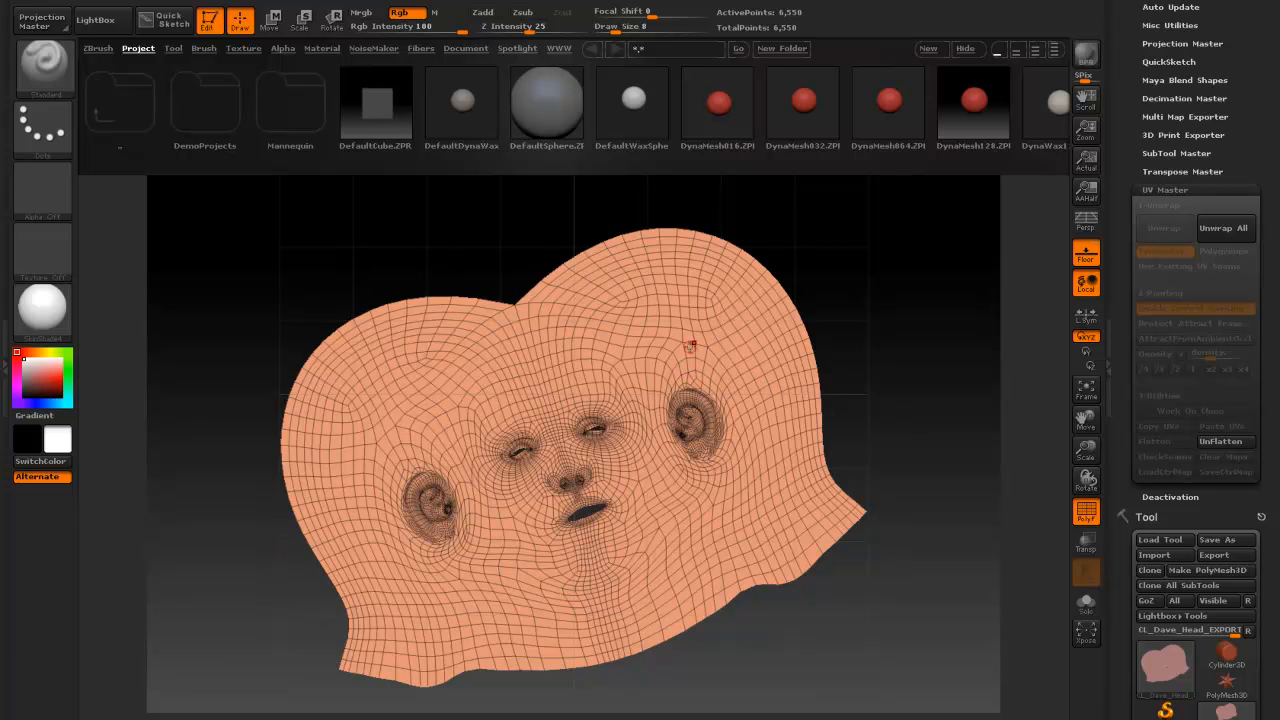
pyautogui.click(1220, 442)
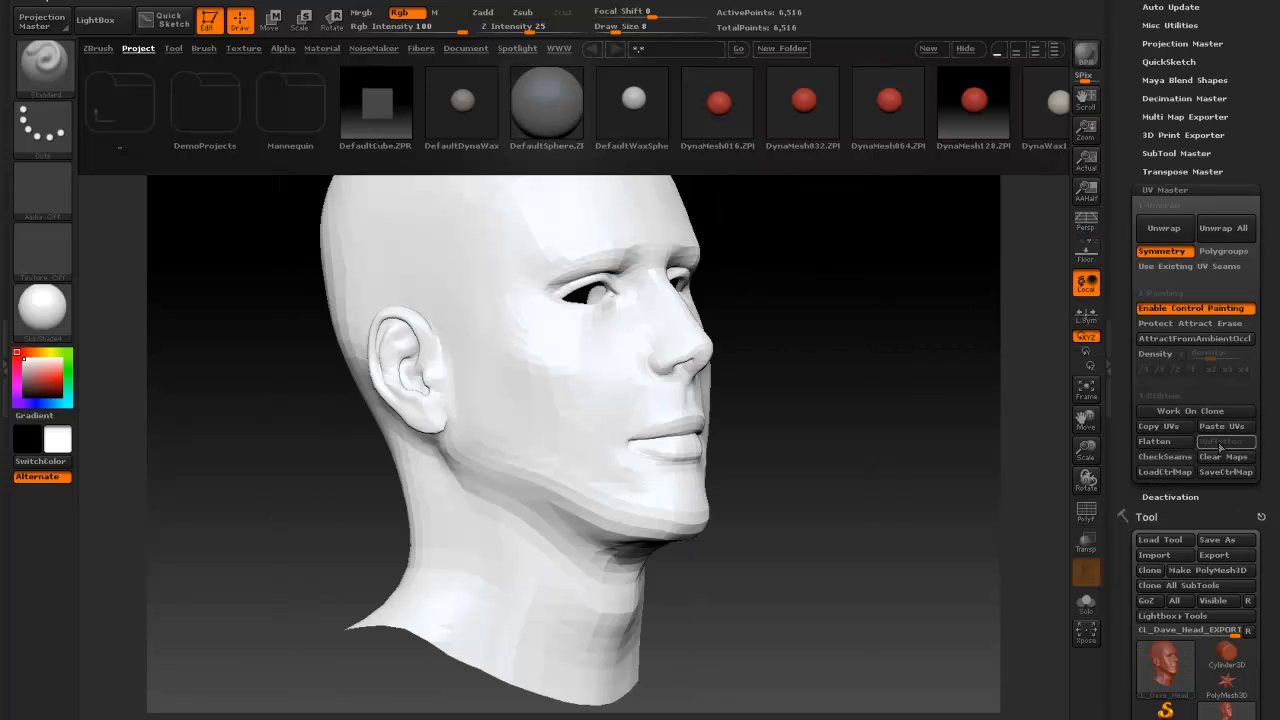
pyautogui.moveTo(843, 613); pyautogui.dragTo(785, 616)
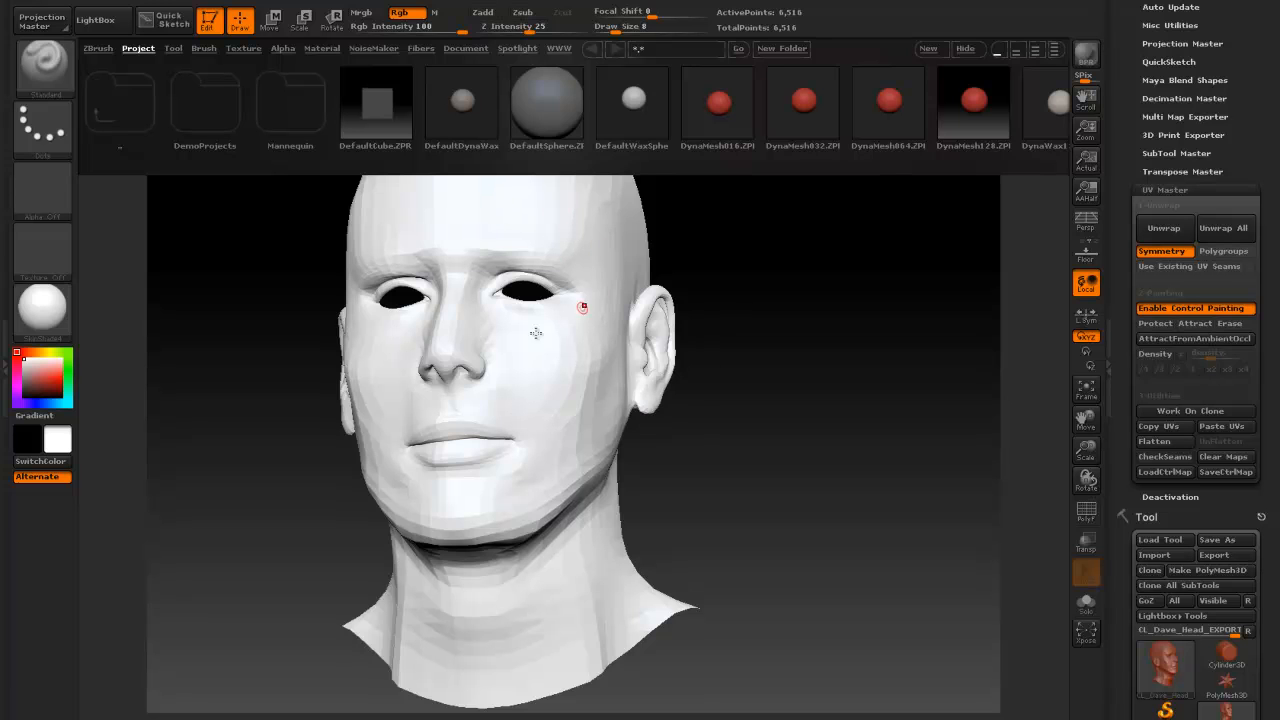
# - Copy the clone's UVs and paste them onto the original head, Dave_Head_EXPORT_ZBrush_1
pyautogui.click(1156, 427)
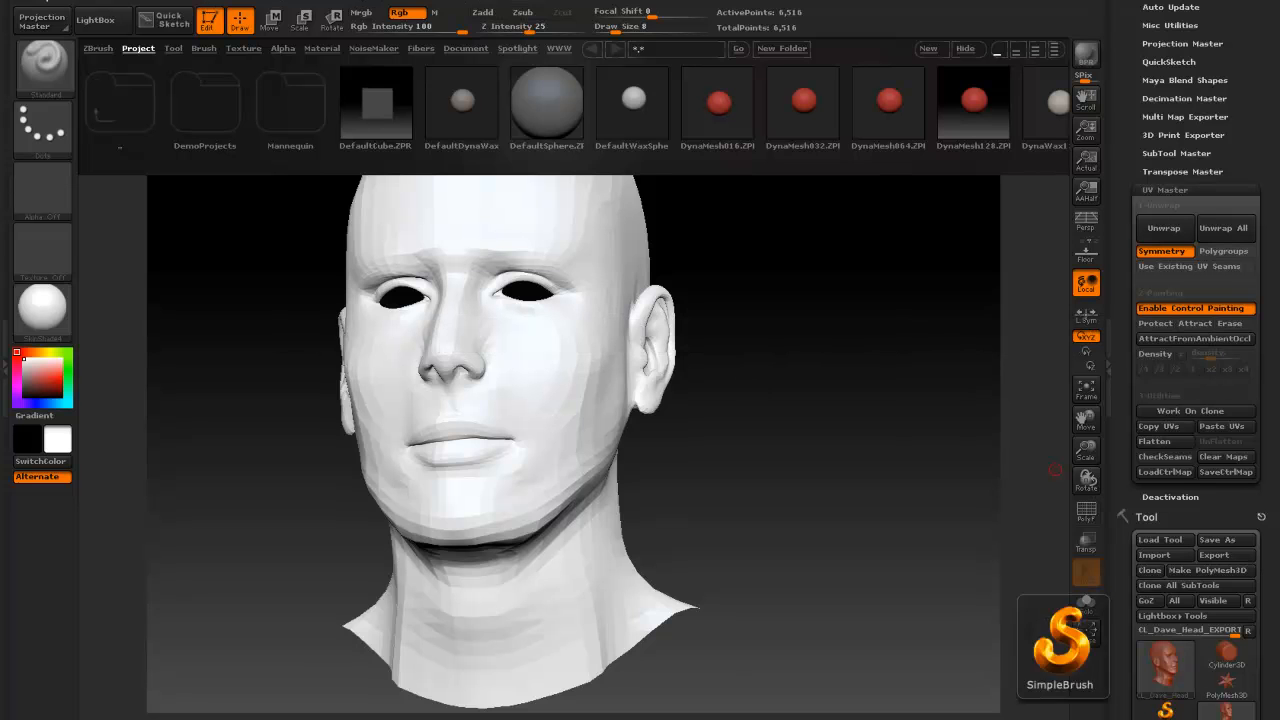
pyautogui.moveTo(1165, 665)
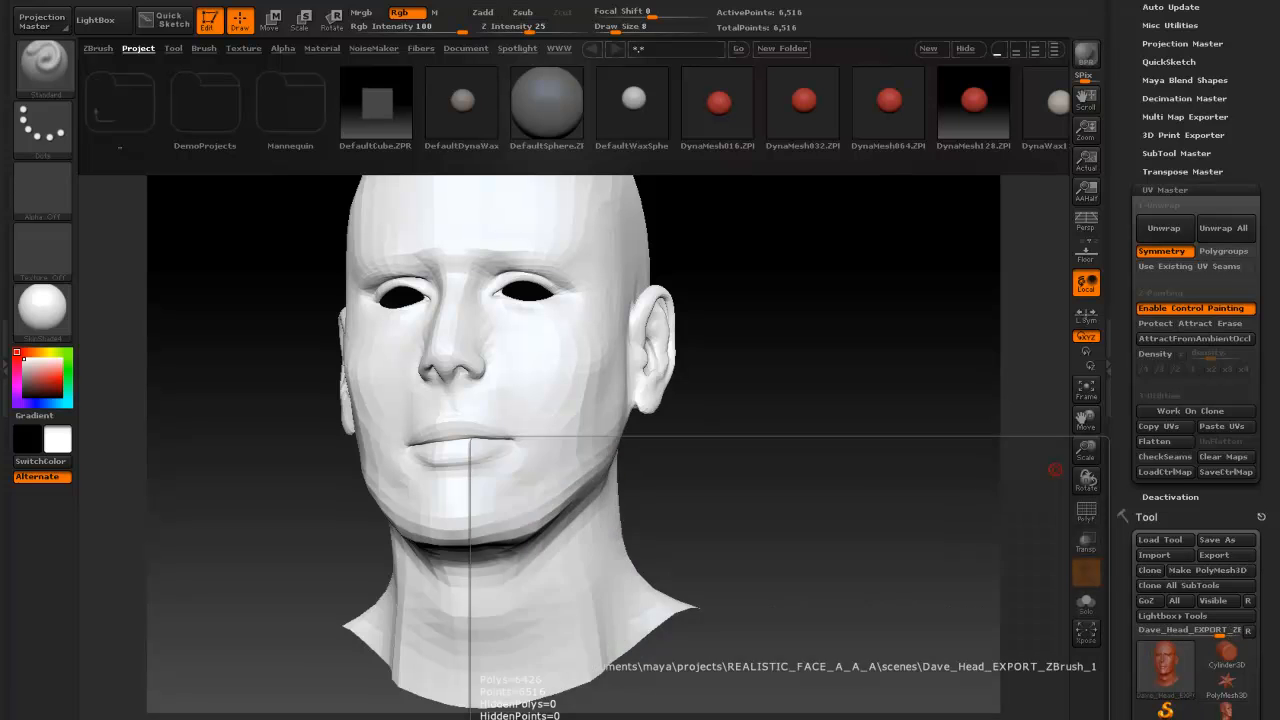
pyautogui.click(1165, 665)
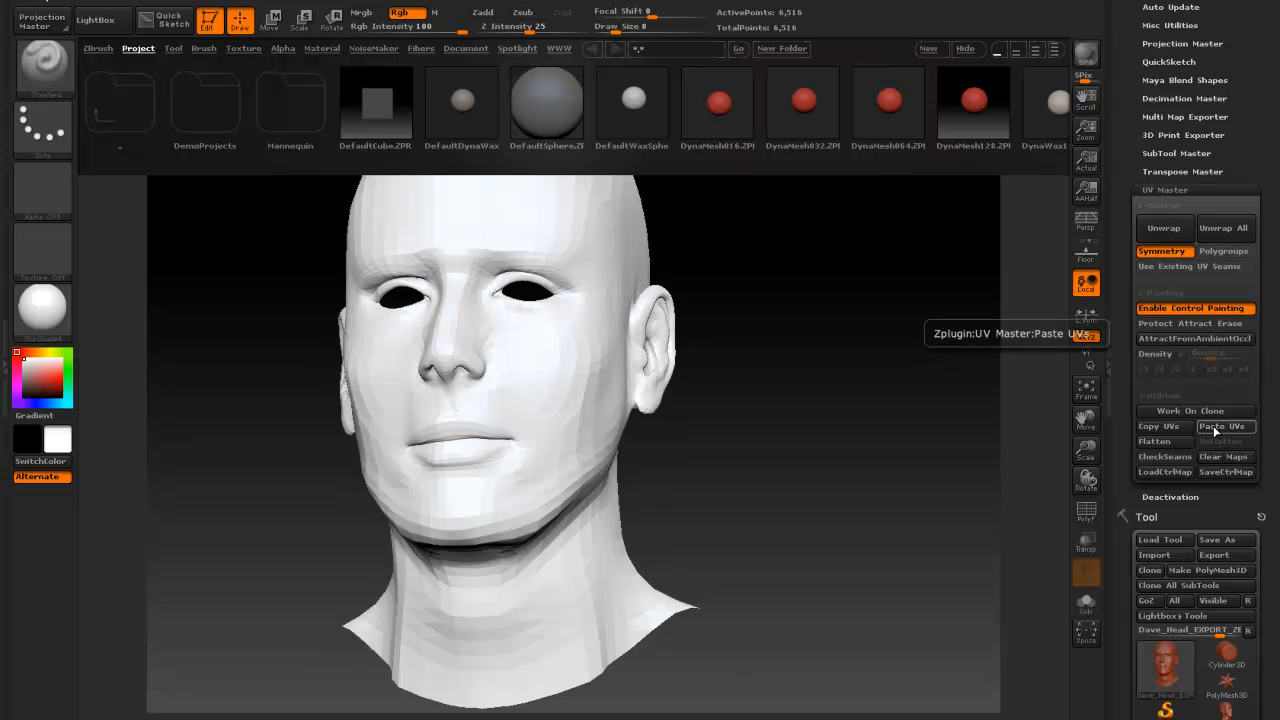
# - Export the original head as an OBJ named Dave_Head_EXPORT_ZBrush_UV into the project's scenes folder
pyautogui.click(1199, 190)
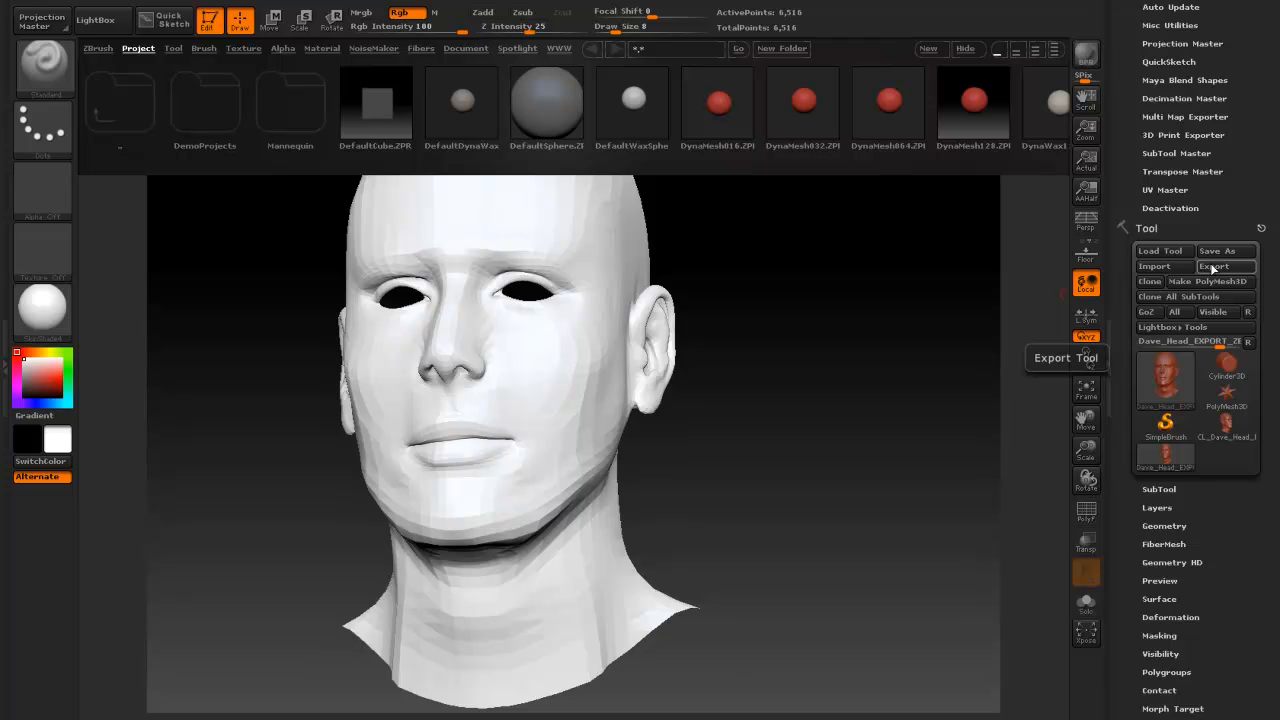
pyautogui.click(1206, 267)
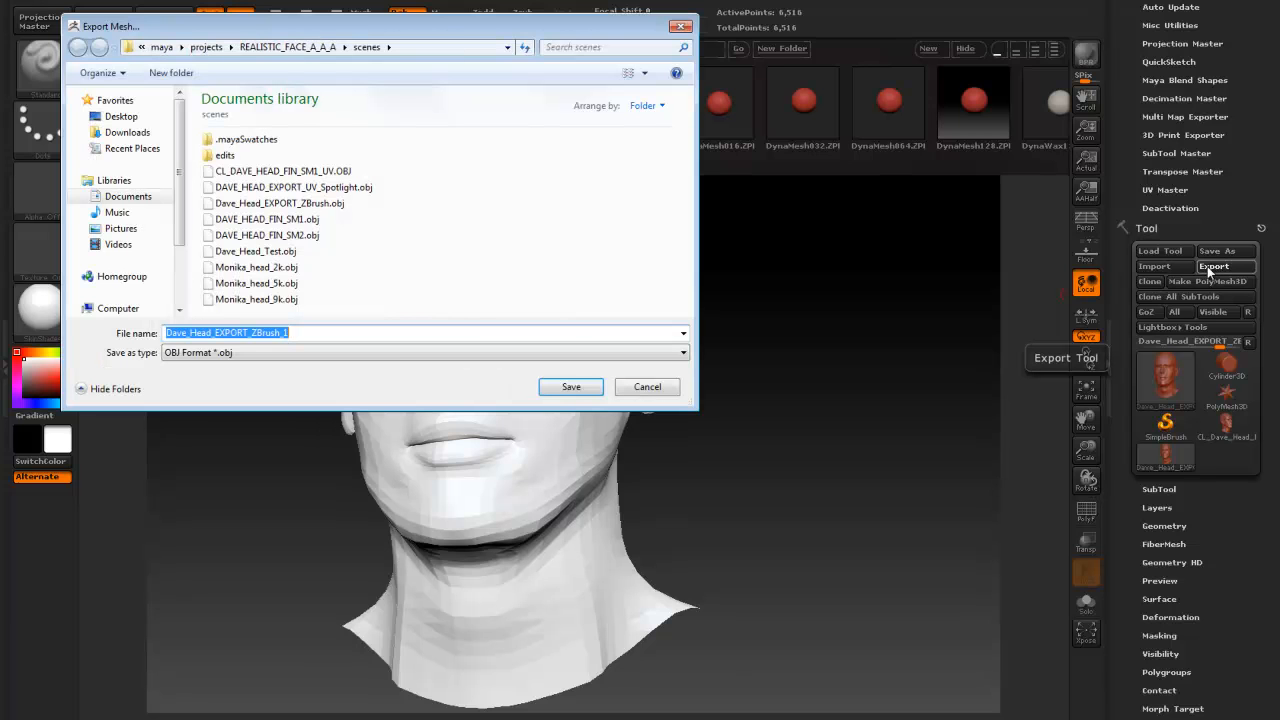
pyautogui.click(305, 332)
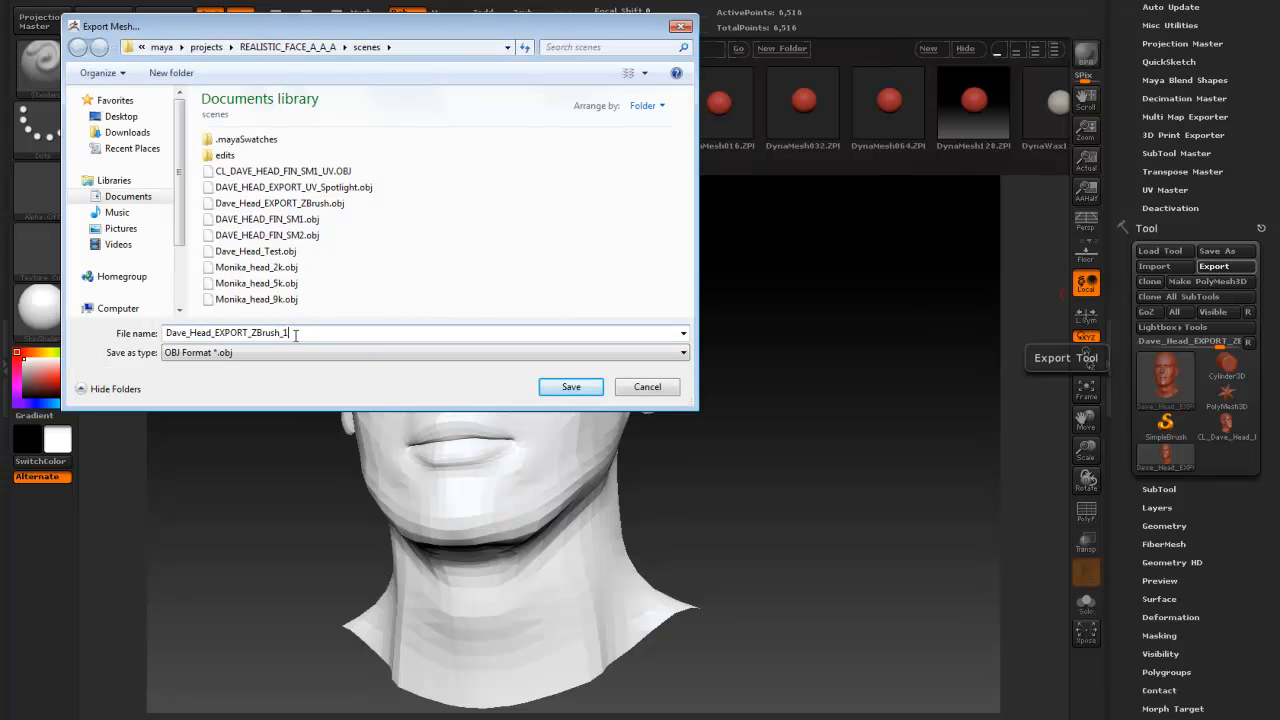
pyautogui.moveTo(290, 334); pyautogui.dragTo(284, 333)
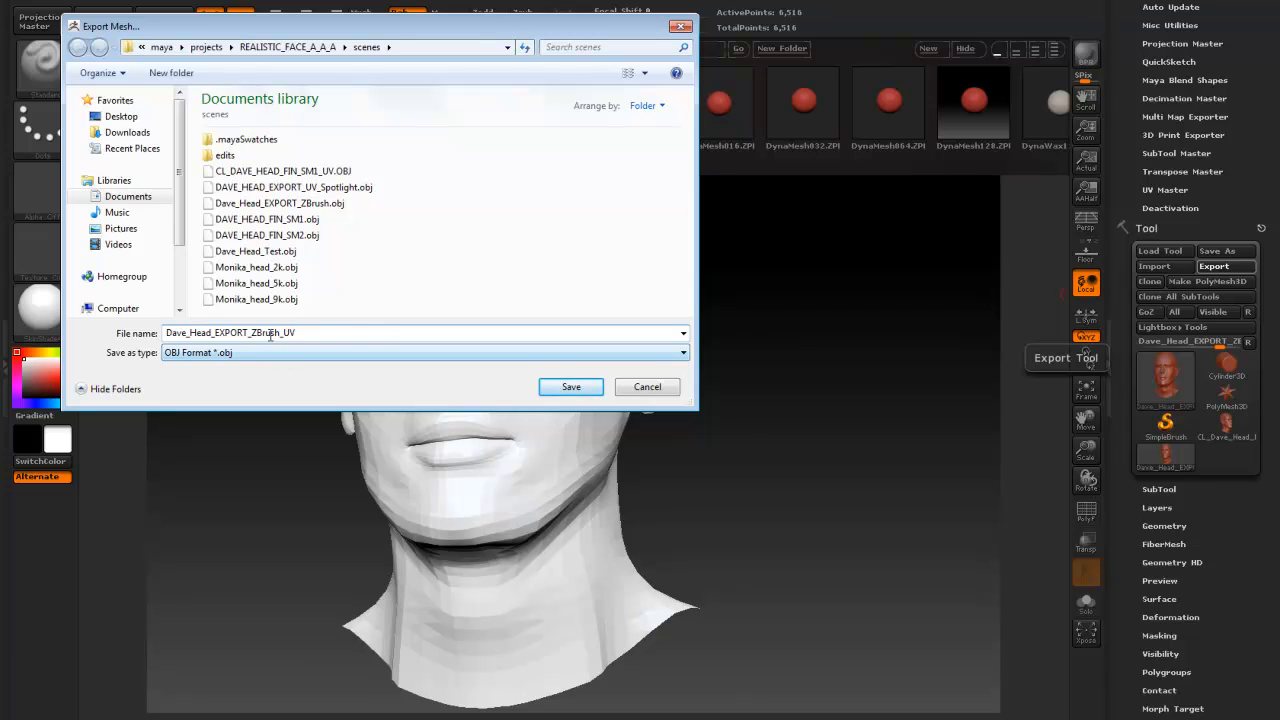
pyautogui.click(568, 388)
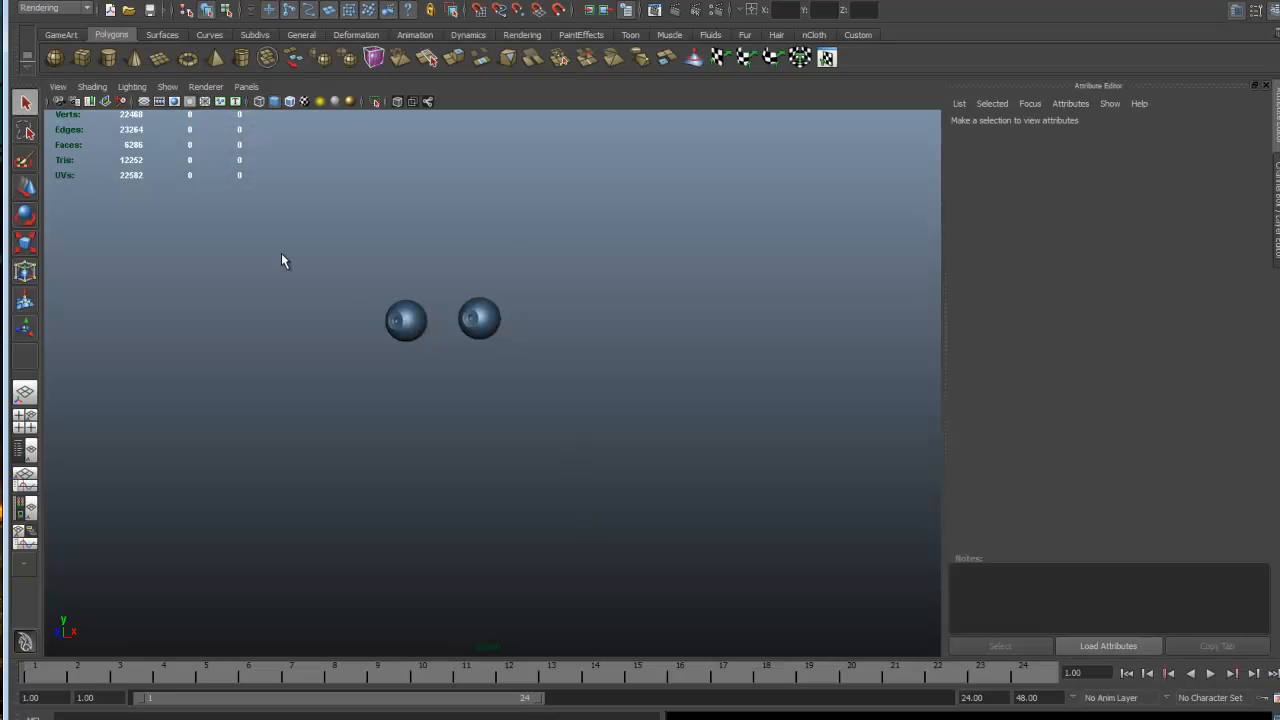
# - Switch to Maya and import Dave_Head_EXPORT_ZBrush_UV.OBJ into the scene containing the eyes
pyautogui.click(19, 2)
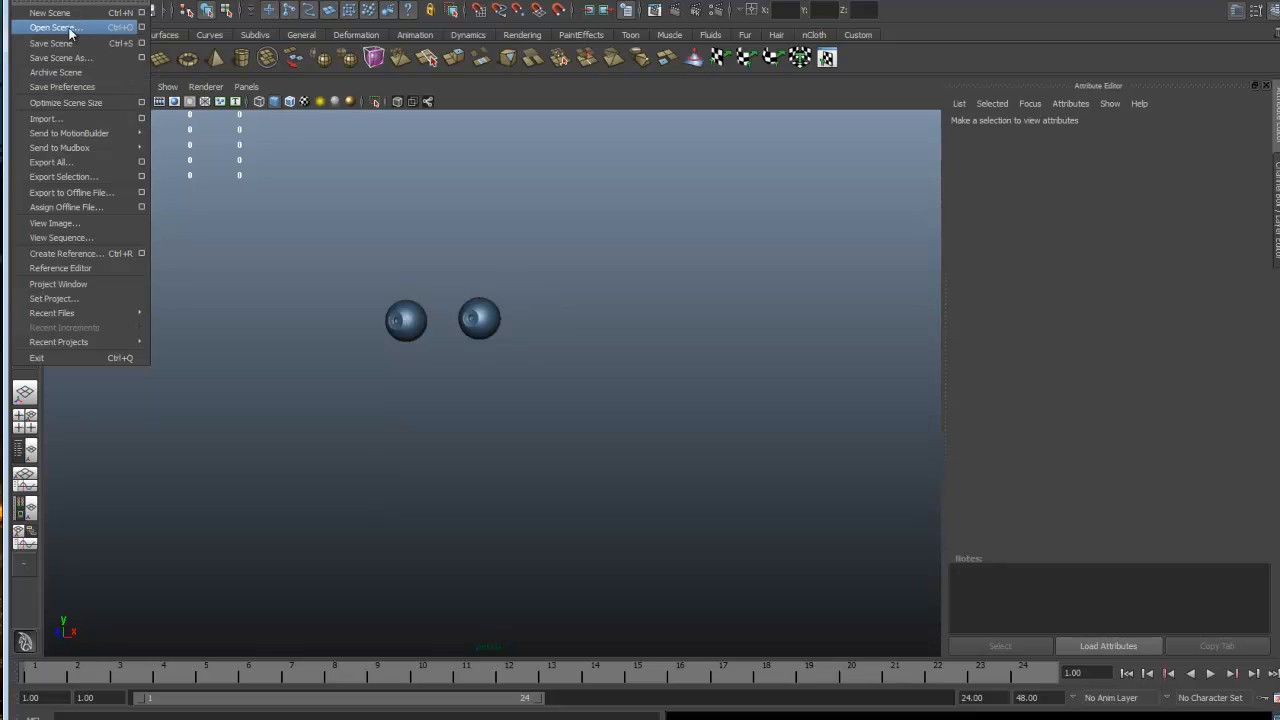
pyautogui.click(58, 119)
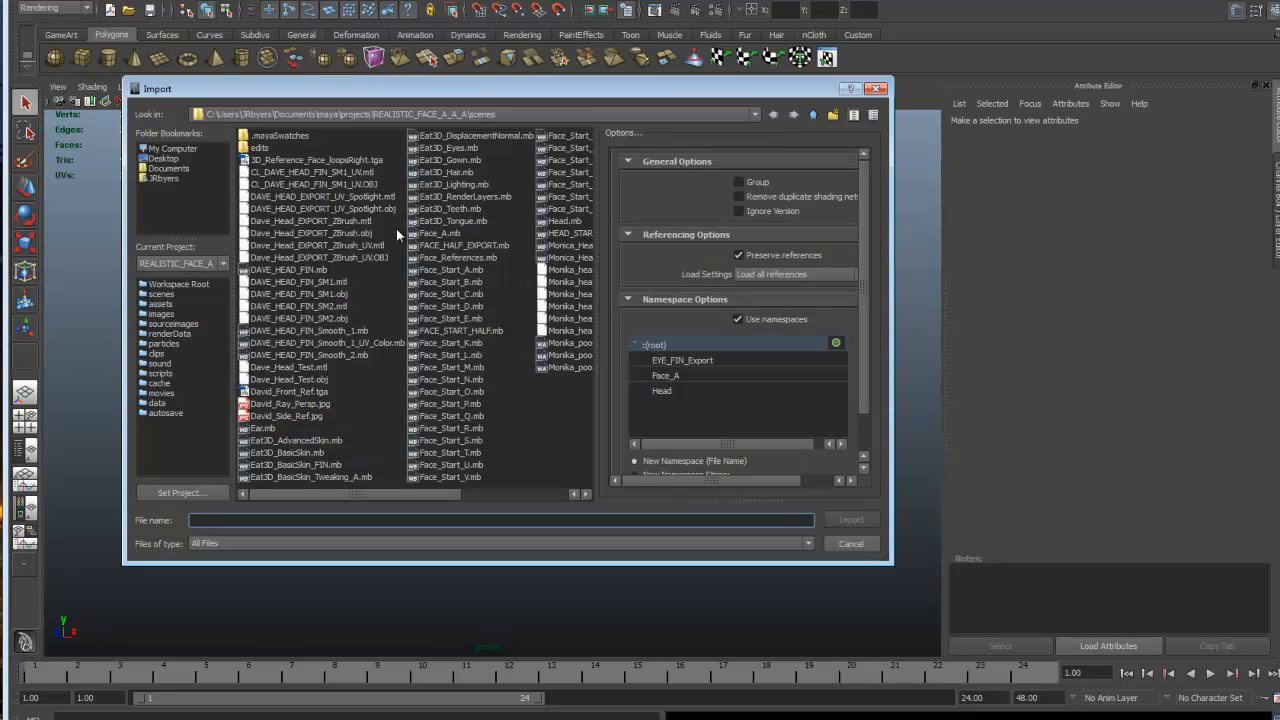
pyautogui.click(385, 258)
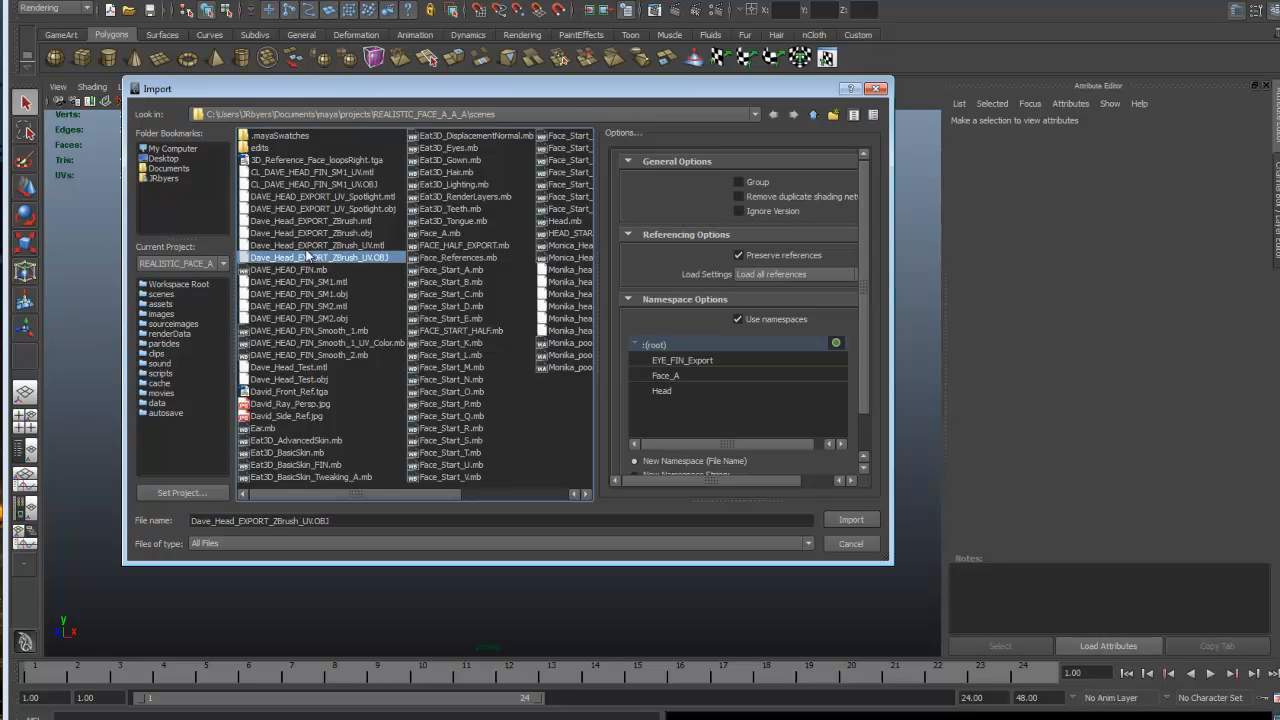
pyautogui.click(848, 525)
# - Select all edges of the imported head, soften them for smooth shading, and return to object selection
pyautogui.click(524, 250)
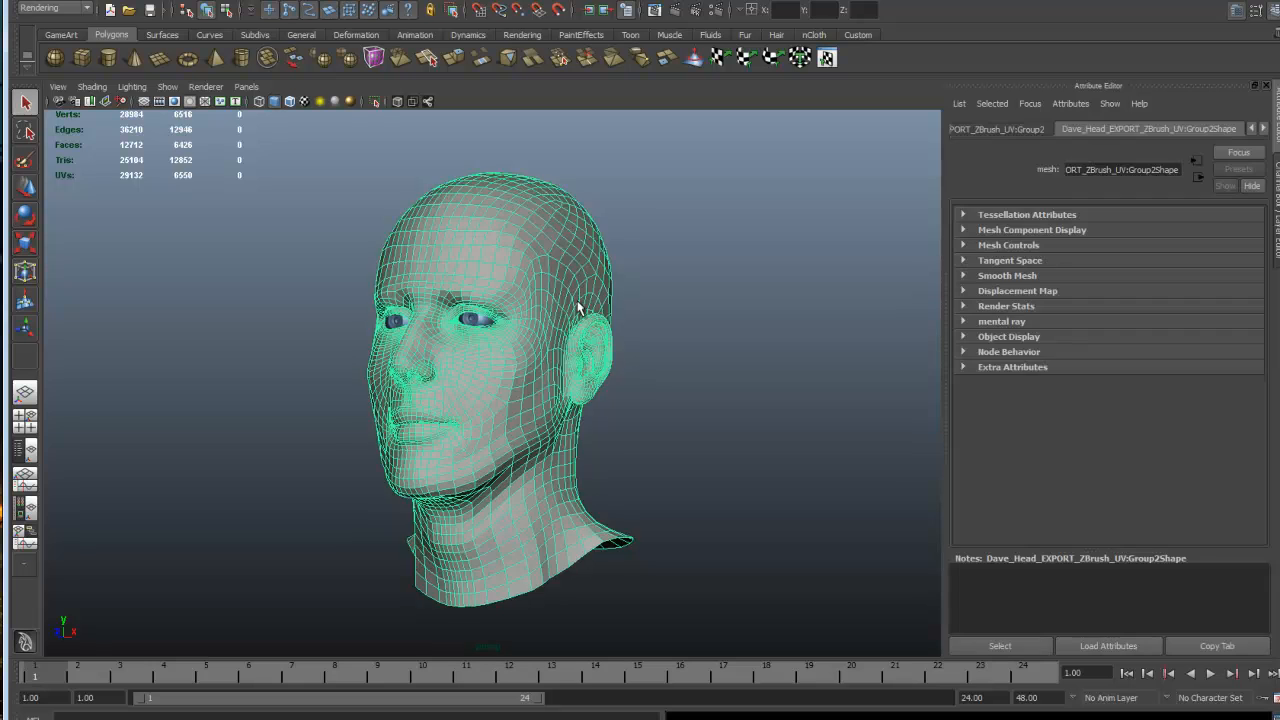
pyautogui.scroll(-2, 590, 305)
pyautogui.click(655, 360)
pyautogui.scroll(2, 516, 345)
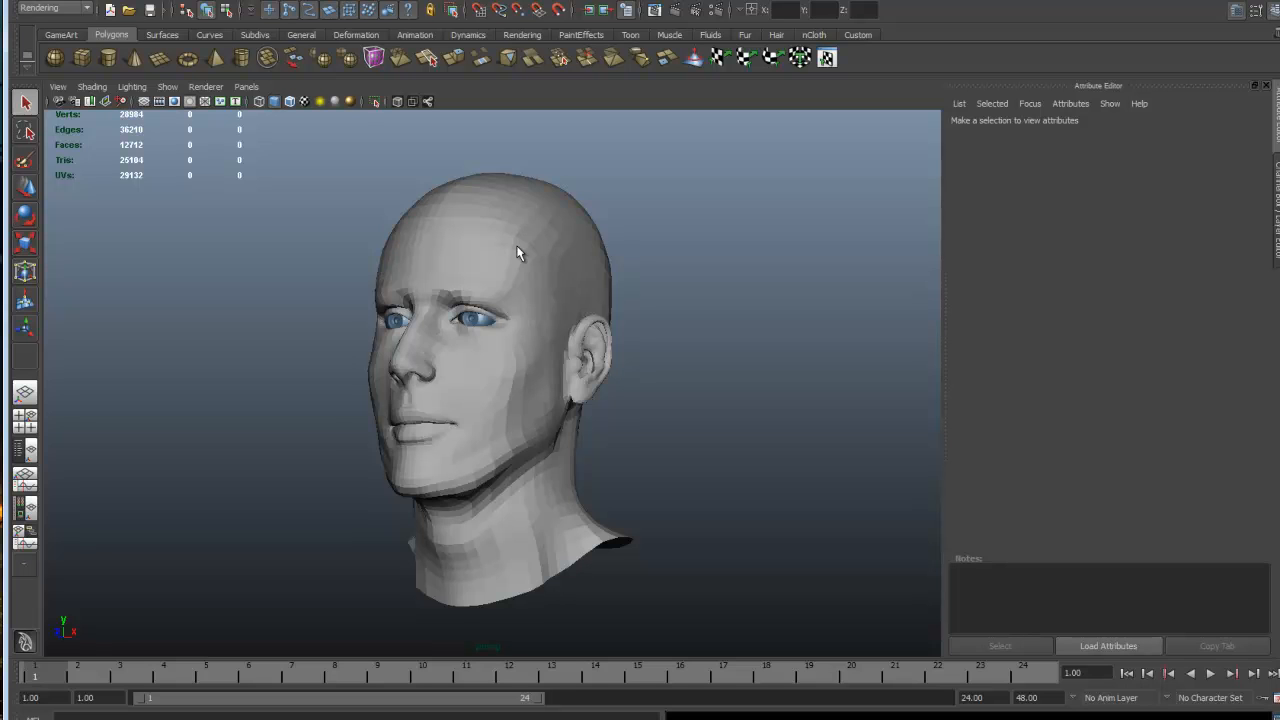
pyautogui.moveTo(516, 205); pyautogui.dragTo(420, 192, button='right')
pyautogui.moveTo(280, 173); pyautogui.dragTo(729, 630)
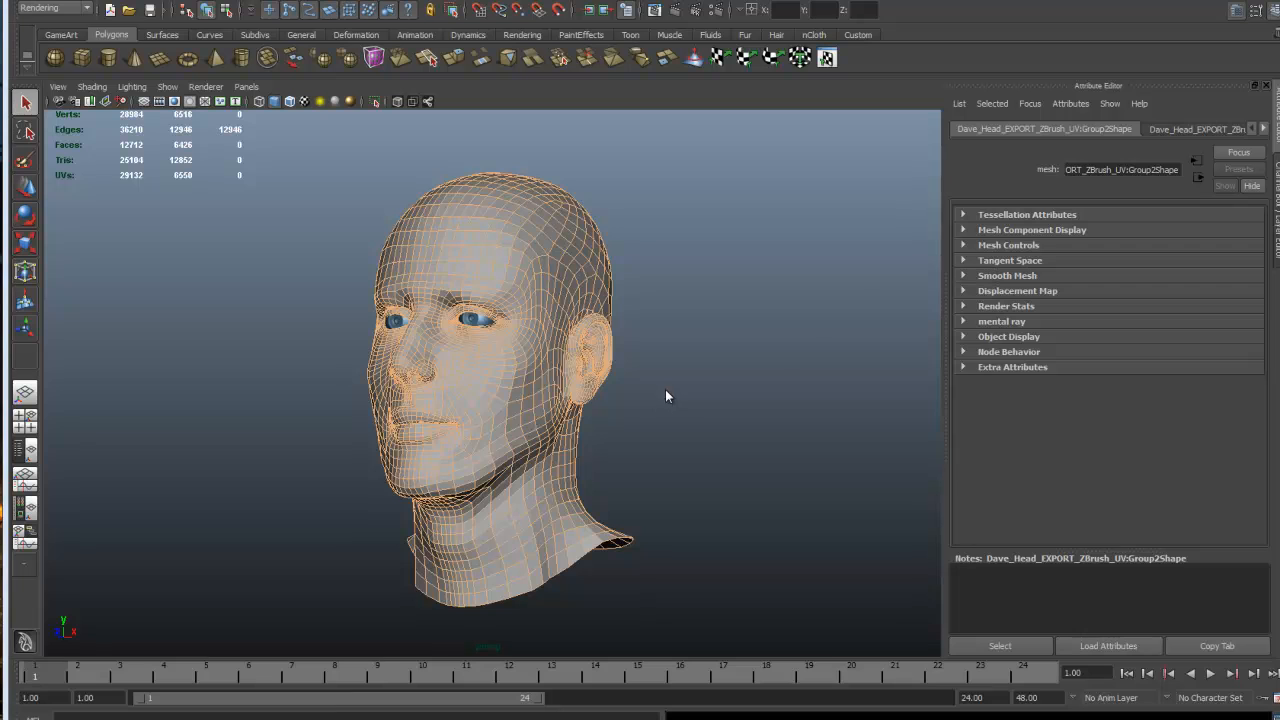
pyautogui.keyDown('shift'); pyautogui.moveTo(673, 454); pyautogui.dragTo(686, 597, button='right'); pyautogui.keyUp('shift')
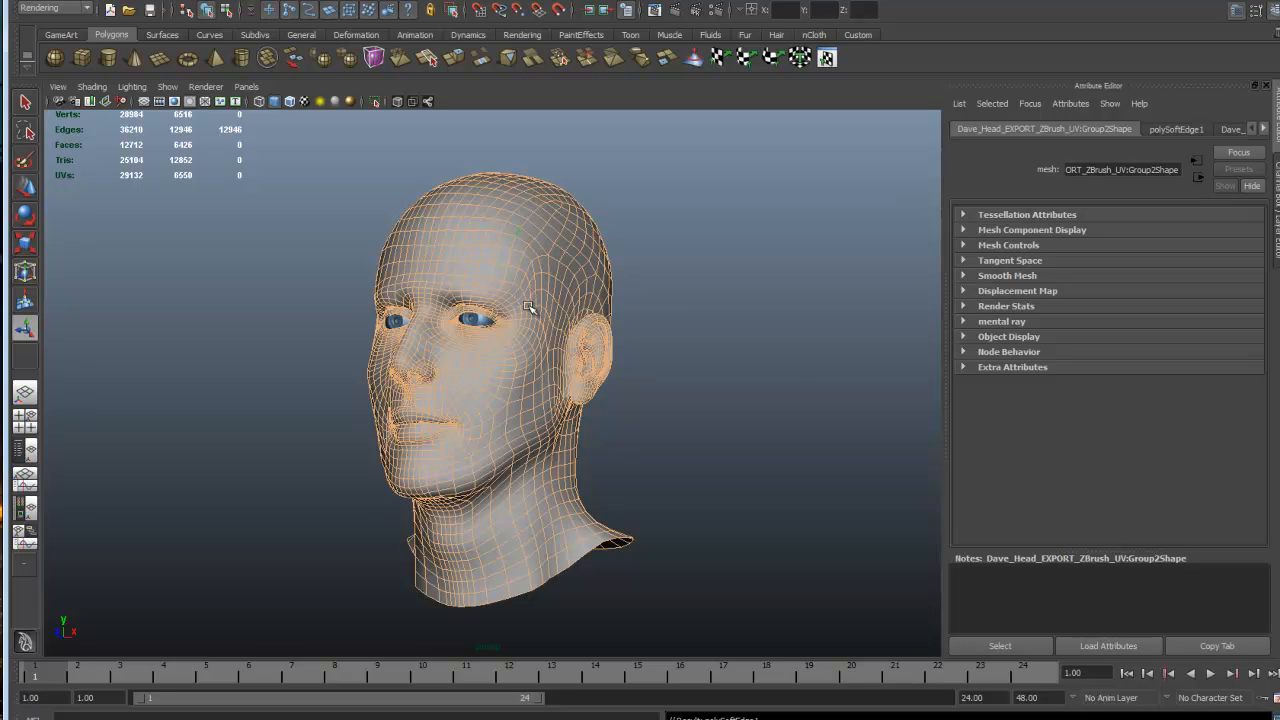
pyautogui.press('F8')
# - Open the head's layout in the UV Texture Editor, frame it, and select all of its UVs
pyautogui.keyDown('alt'); pyautogui.moveTo(745, 305); pyautogui.dragTo(792, 322); pyautogui.keyUp('alt')
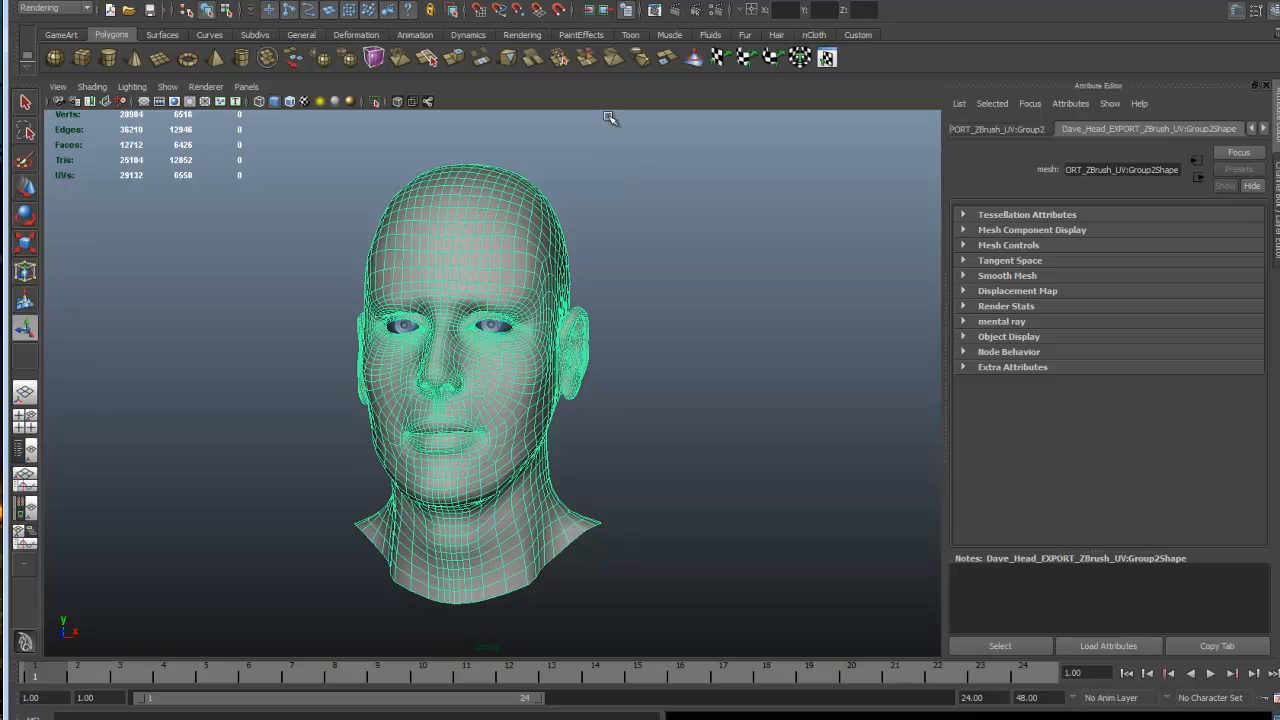
pyautogui.click(201, 2)
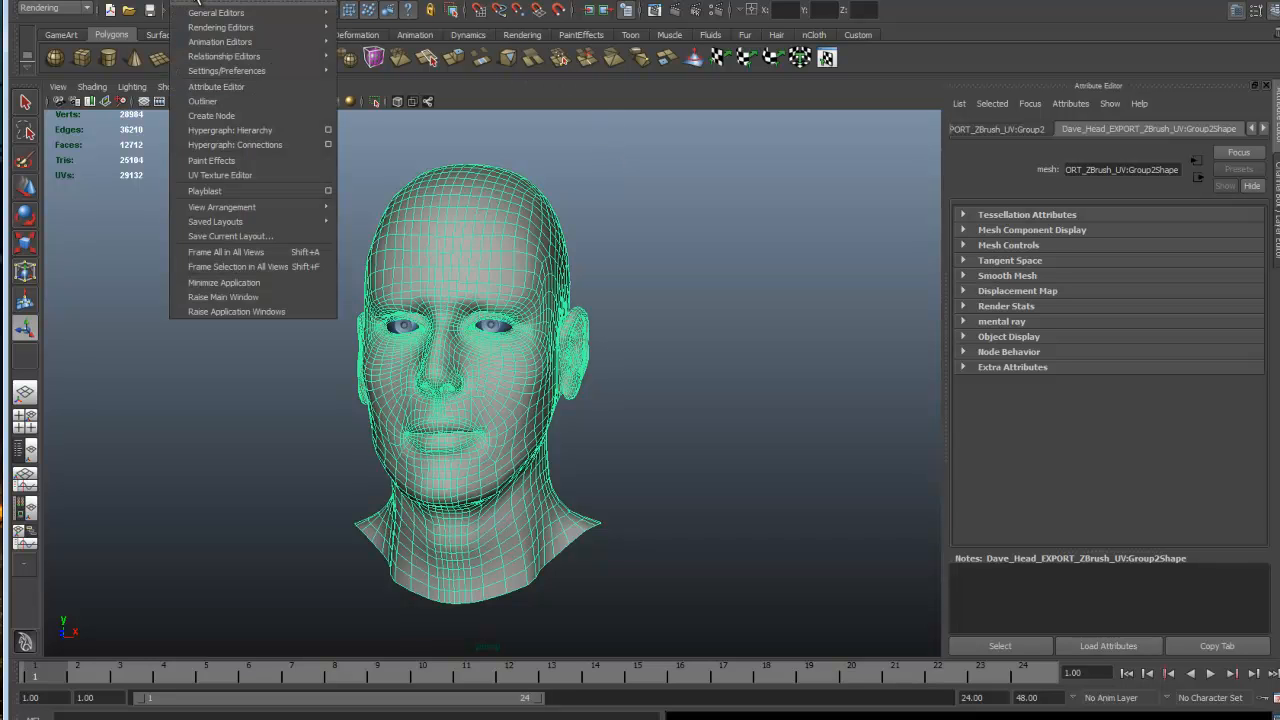
pyautogui.click(206, 175)
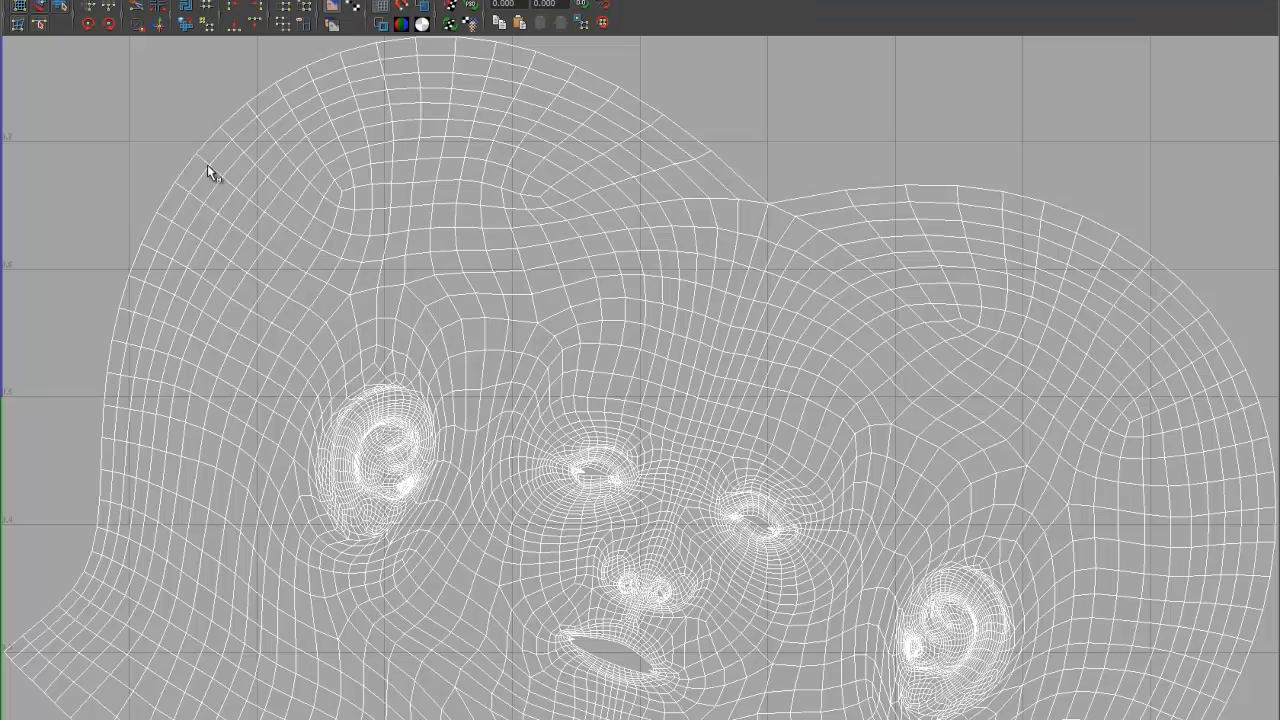
pyautogui.press('f')
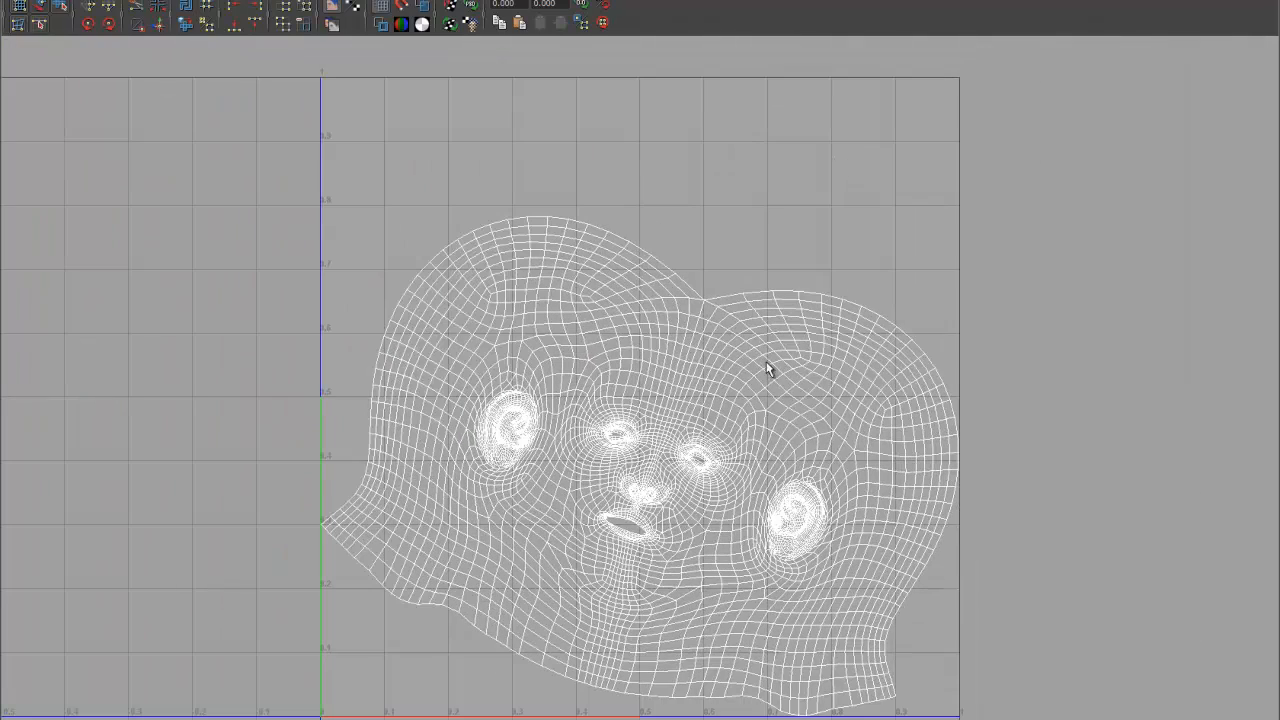
pyautogui.moveTo(197, 145); pyautogui.dragTo(997, 718)
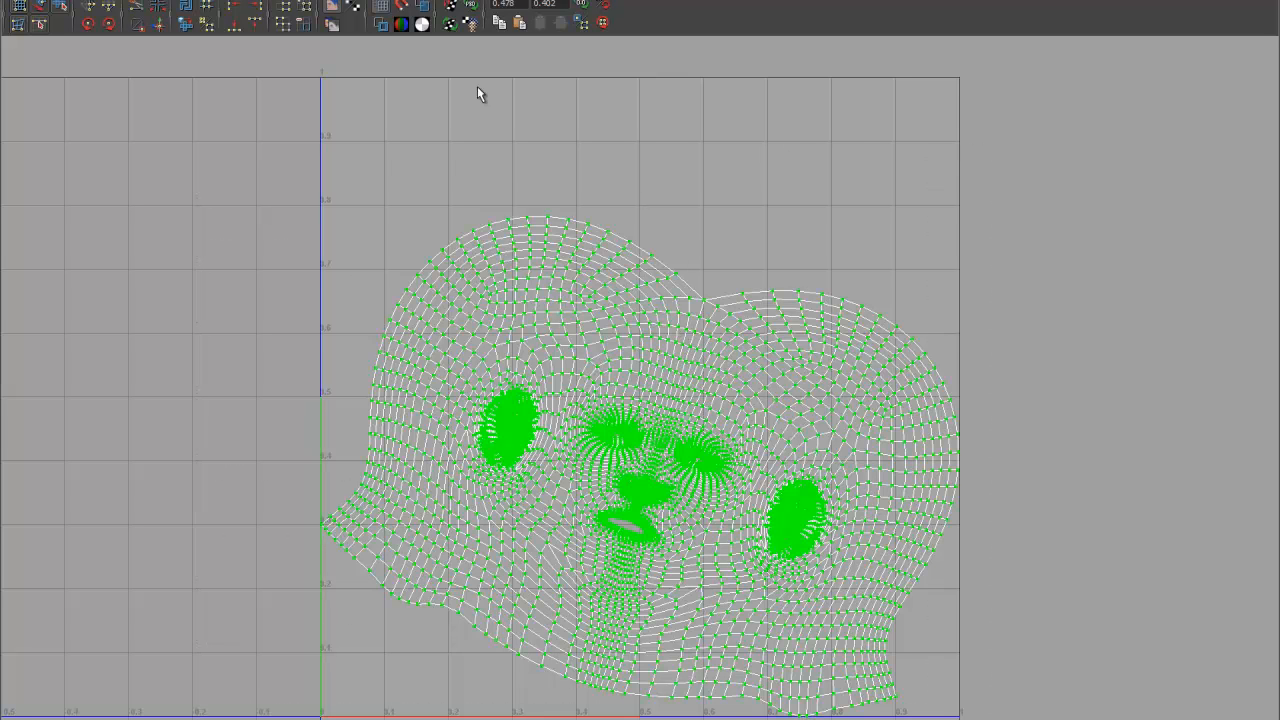
# - Try rotating the selected UV shell in fixed increments, both counterclockwise and clockwise
pyautogui.click(88, 24)
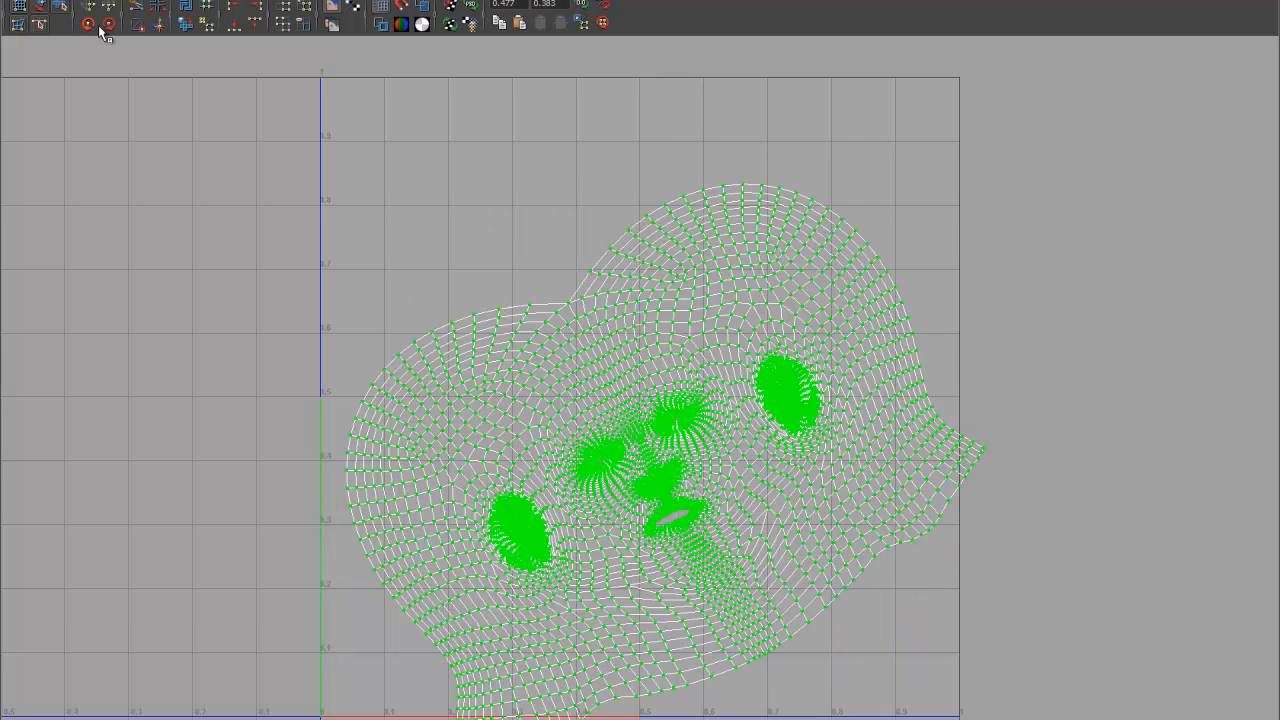
pyautogui.click(108, 24)
pyautogui.click(88, 24)
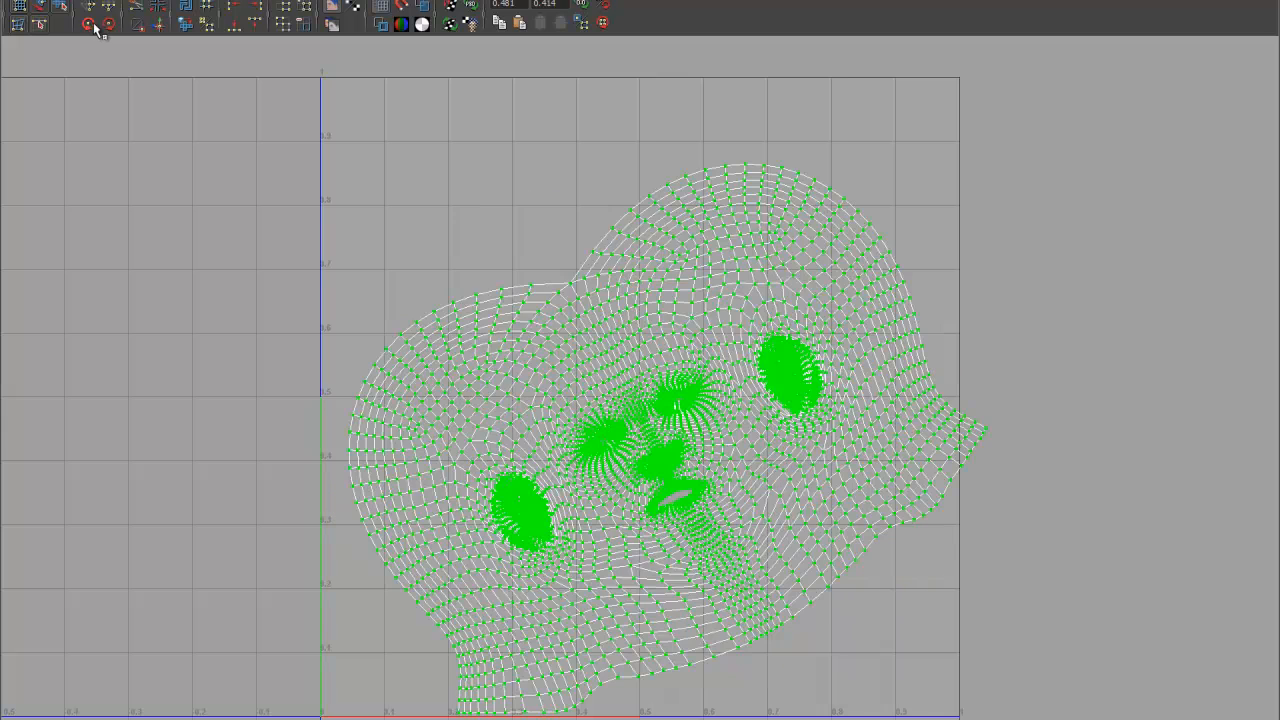
pyautogui.click(108, 24)
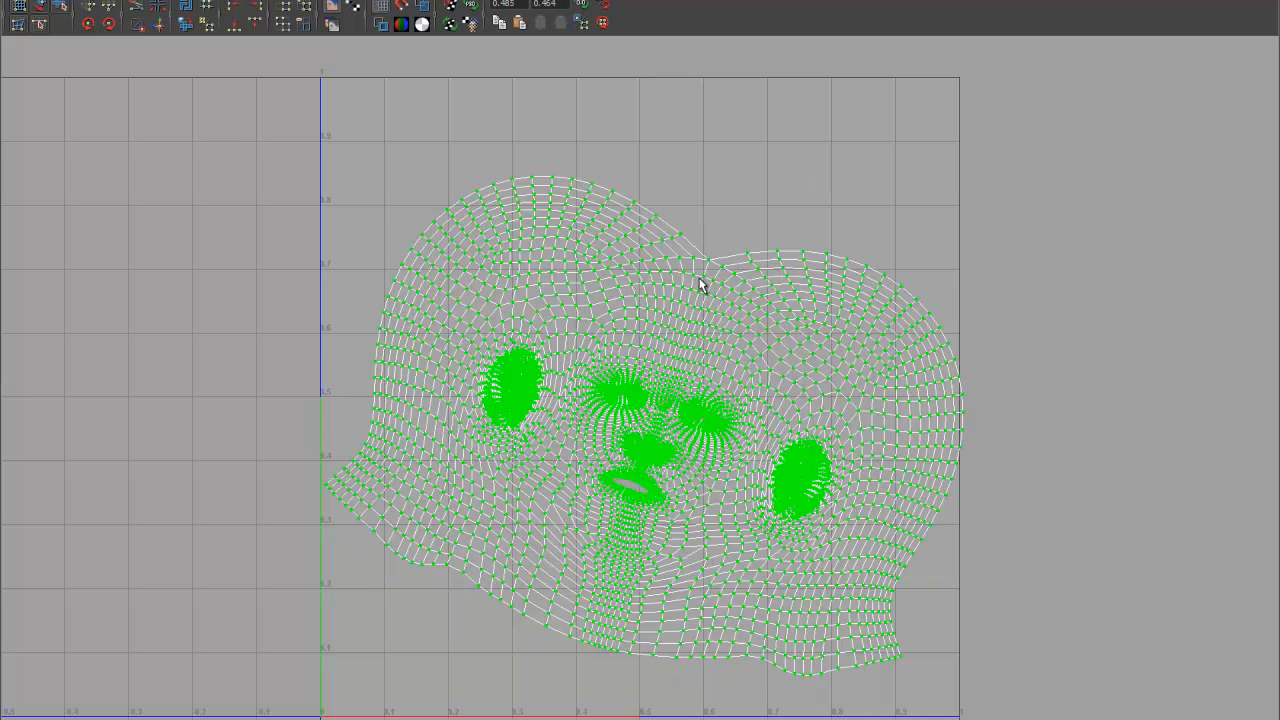
# - Activate the Rotate tool on the UV shell and shrink its manipulator until the ring fits around the face
pyautogui.press('r')
pyautogui.press('e')
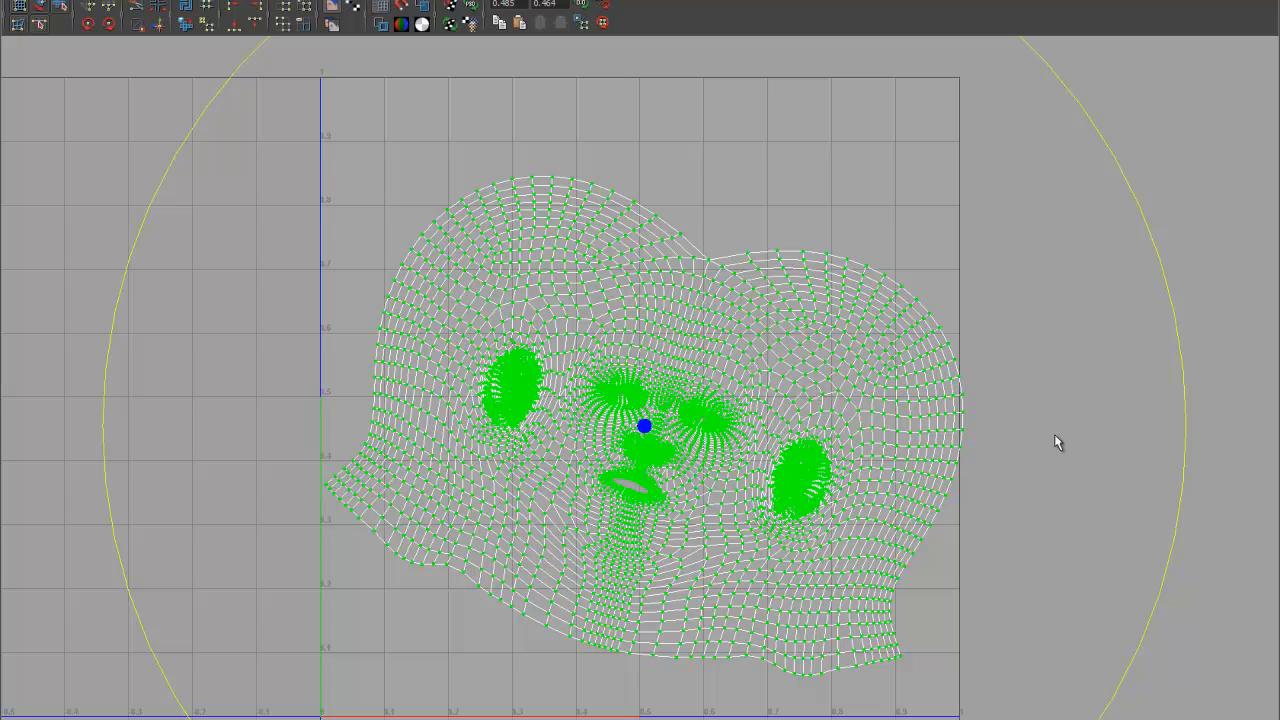
pyautogui.scroll(-4, 1050, 430)
pyautogui.scroll(1, 1045, 428)
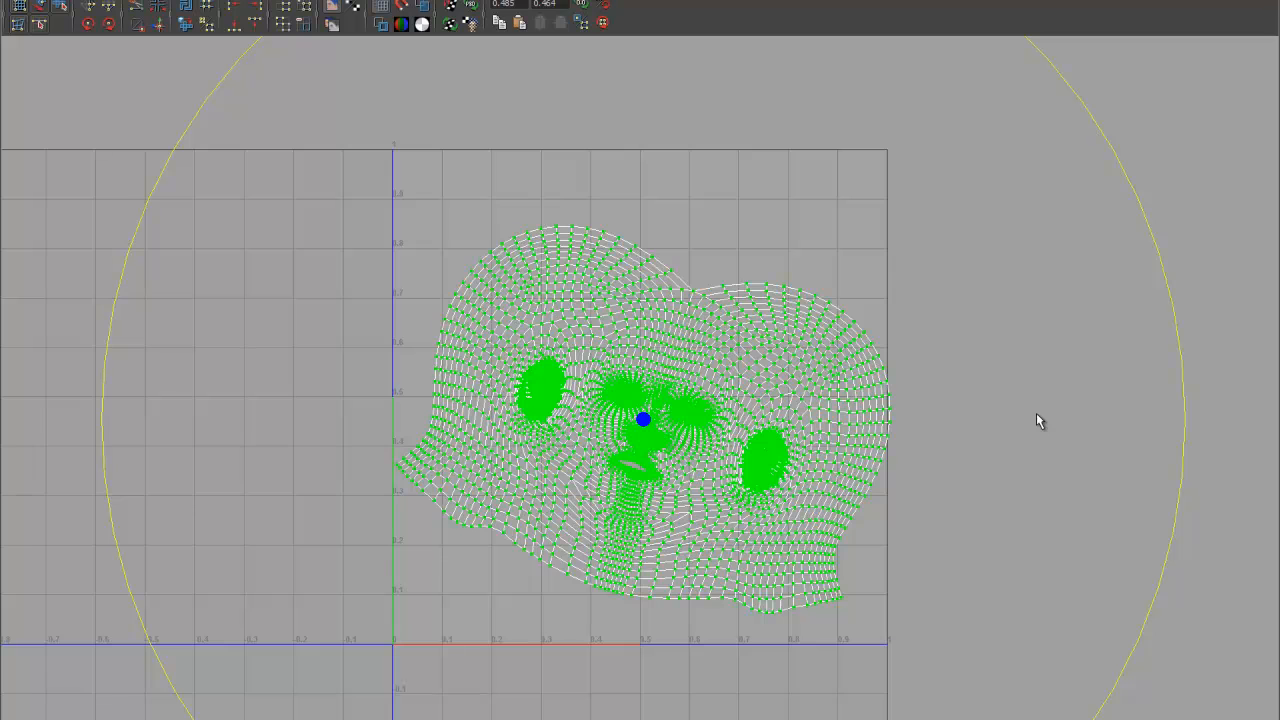
pyautogui.press('-')
pyautogui.press('-')
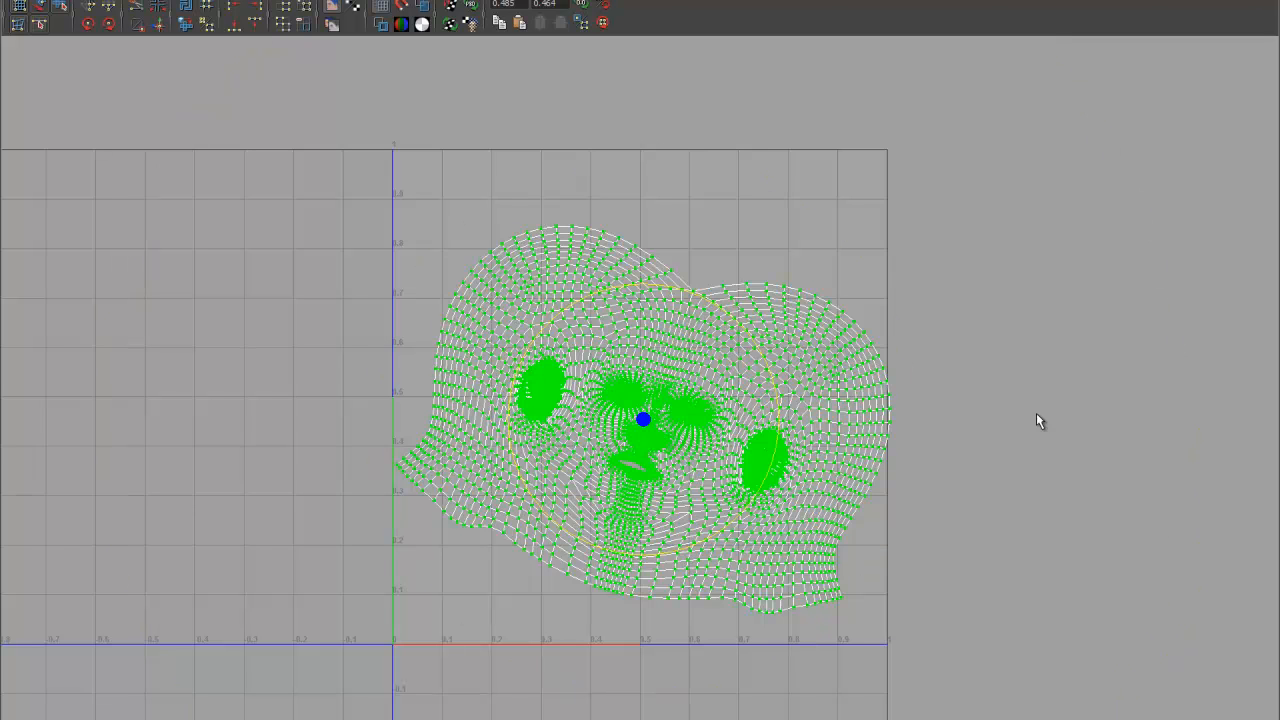
pyautogui.press('=')
pyautogui.press('-')
pyautogui.press('=')
pyautogui.press('=')
pyautogui.press('-')
pyautogui.press('-')
pyautogui.press('-')
pyautogui.press('-')
pyautogui.press('=')
pyautogui.press('=')
pyautogui.press('=')
pyautogui.press('-')
pyautogui.press('f')
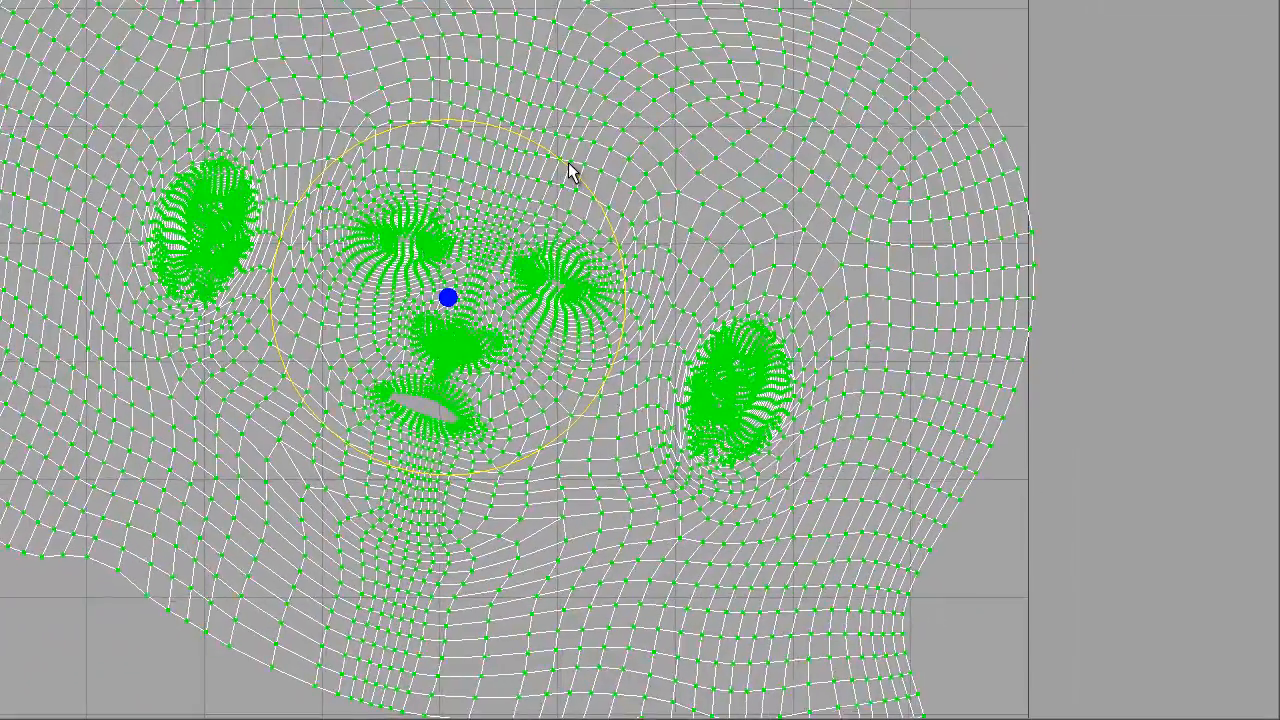
# - Rotate the UV shell freehand until the face stands upright and move it to the middle of the tile's width
pyautogui.moveTo(562, 162); pyautogui.dragTo(523, 143)
pyautogui.keyDown('alt'); pyautogui.moveTo(603, 154); pyautogui.dragTo(592, 153, button='right'); pyautogui.keyUp('alt')
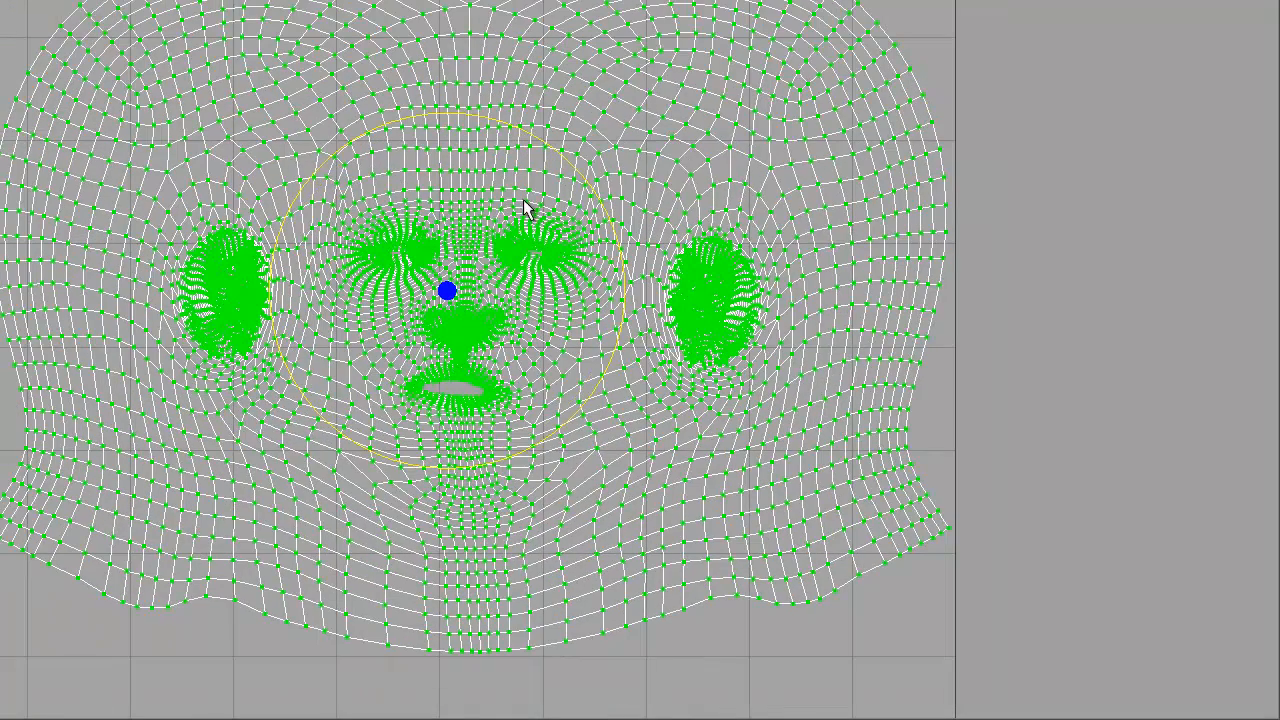
pyautogui.press('w')
pyautogui.moveTo(463, 303); pyautogui.dragTo(441, 296)
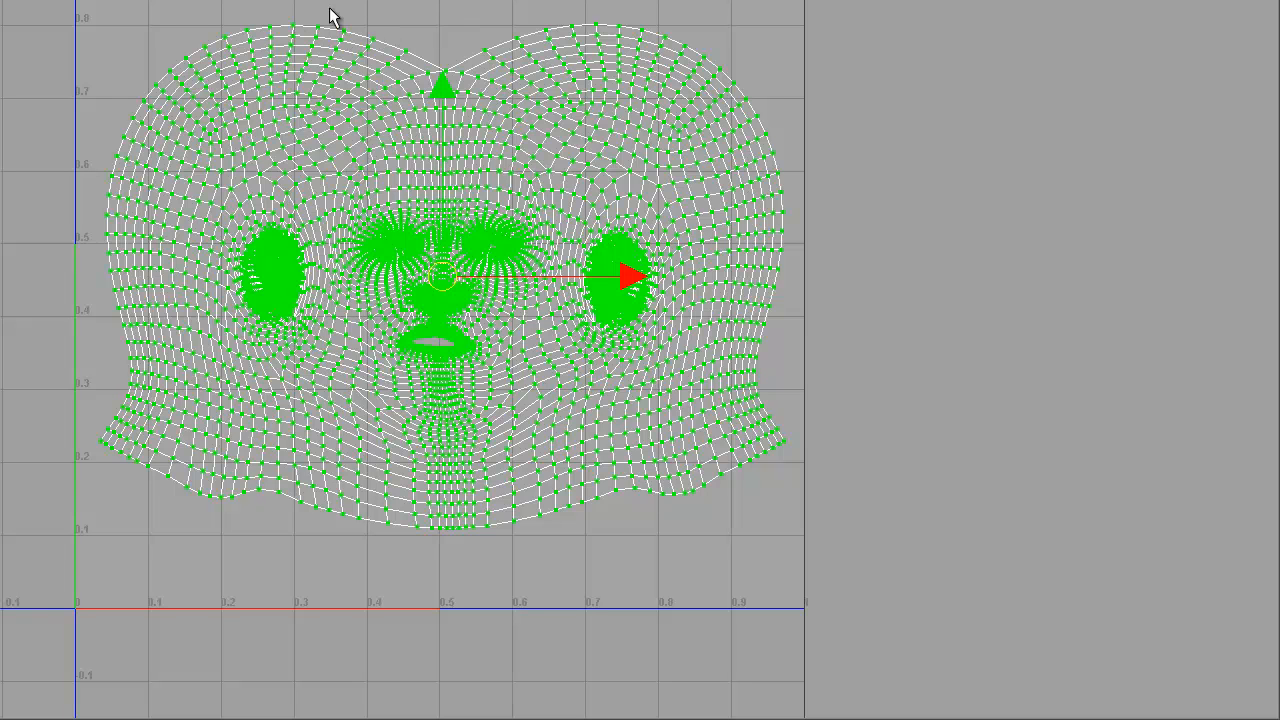
# - Scale the UV shell up uniformly to about the full width of the 0-to-1 tile and shift it slightly sideways
pyautogui.press('e')
pyautogui.press('r')
pyautogui.moveTo(443, 281); pyautogui.dragTo(455, 278)
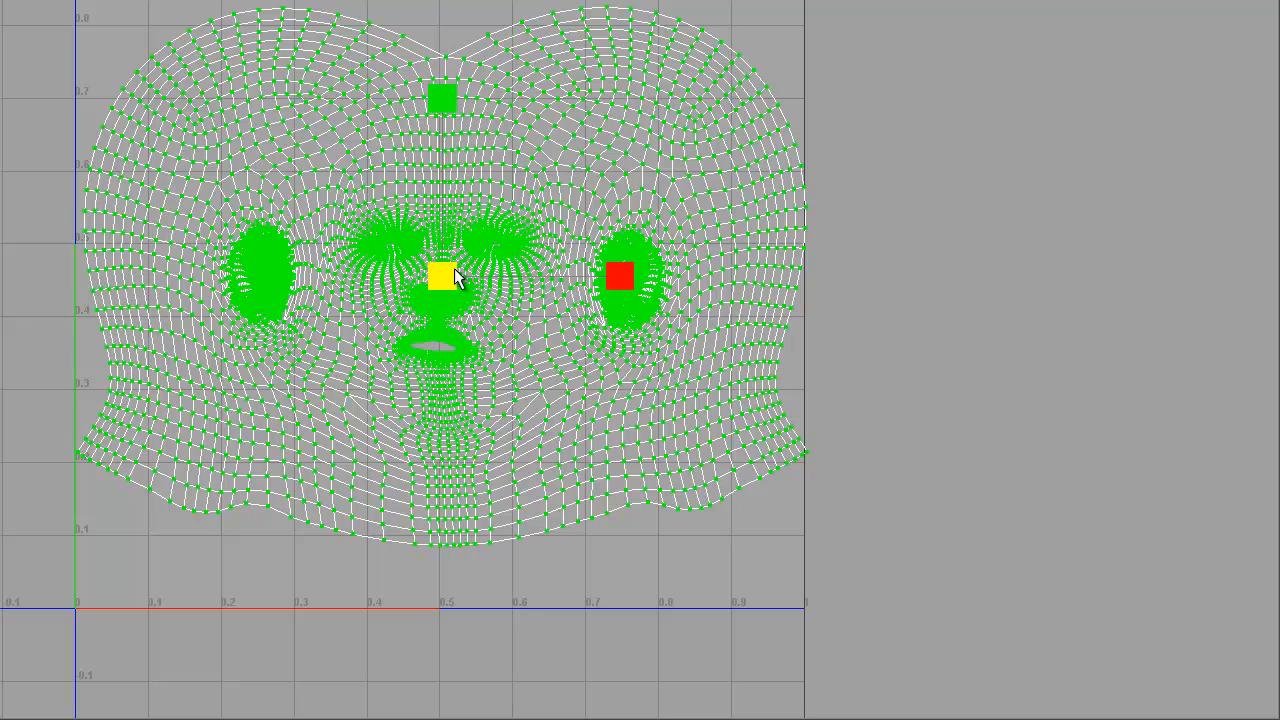
pyautogui.press('w')
pyautogui.moveTo(440, 273); pyautogui.dragTo(440, 280)
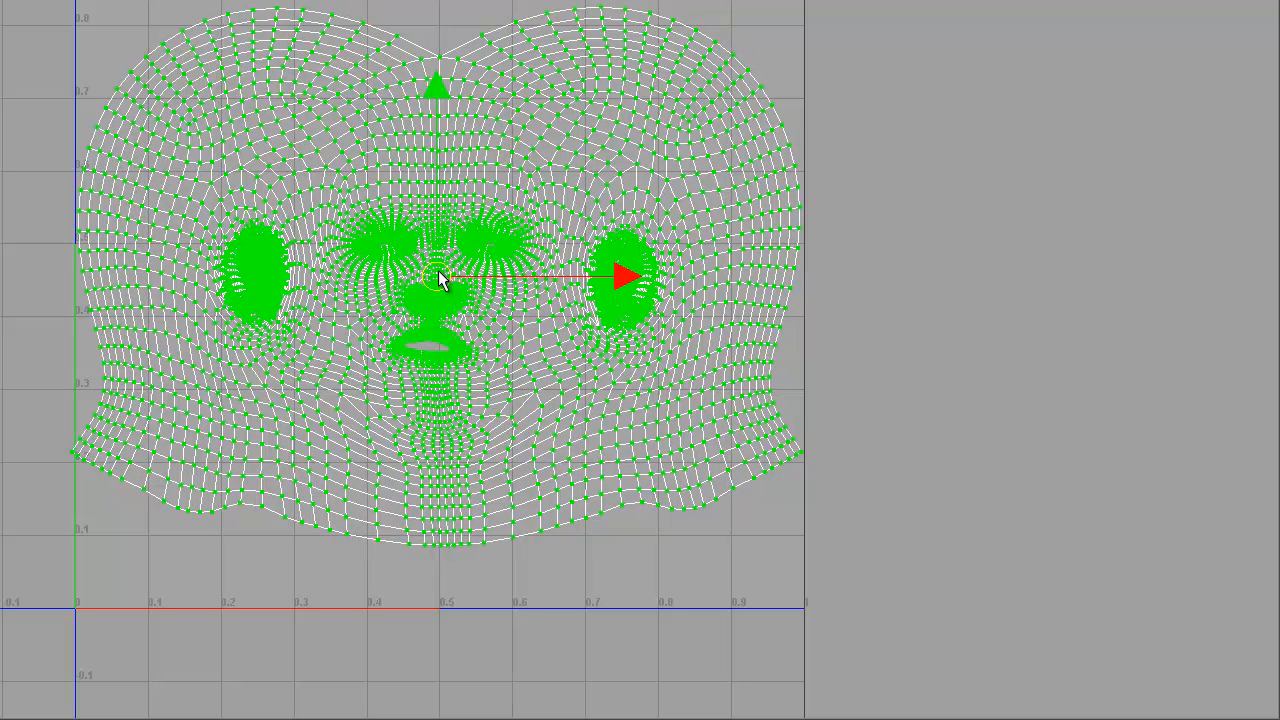
# - Scale the UV shell down slightly to fit within the tile's side borders, then centre it and raise it in the tile
pyautogui.press('r')
pyautogui.moveTo(437, 280); pyautogui.dragTo(432, 271)
pyautogui.press('w')
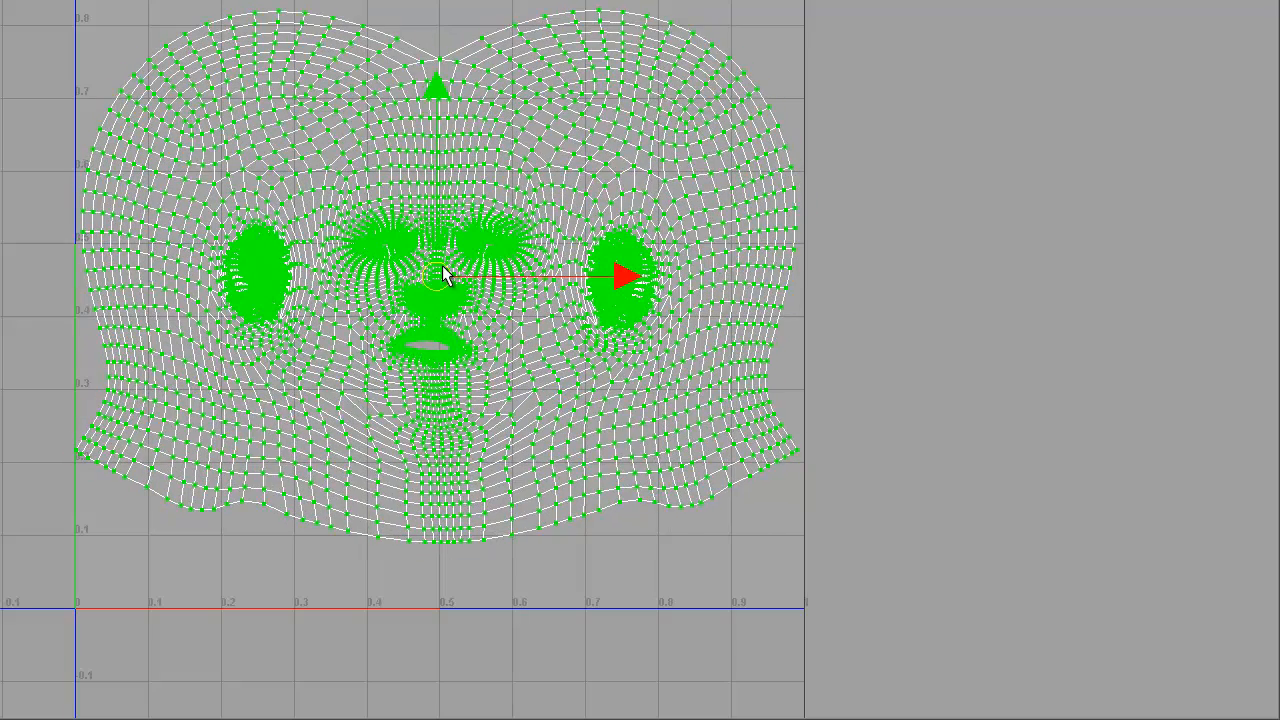
pyautogui.moveTo(442, 270); pyautogui.dragTo(449, 274)
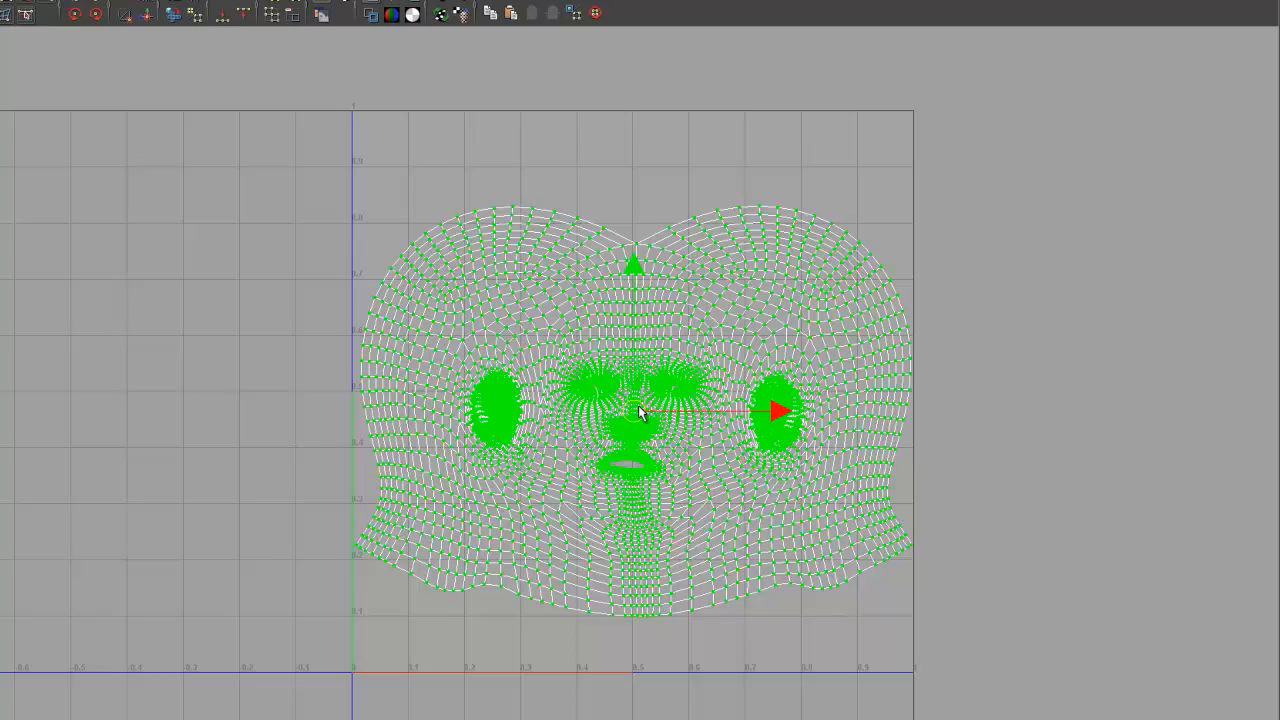
pyautogui.moveTo(640, 412); pyautogui.dragTo(638, 374)
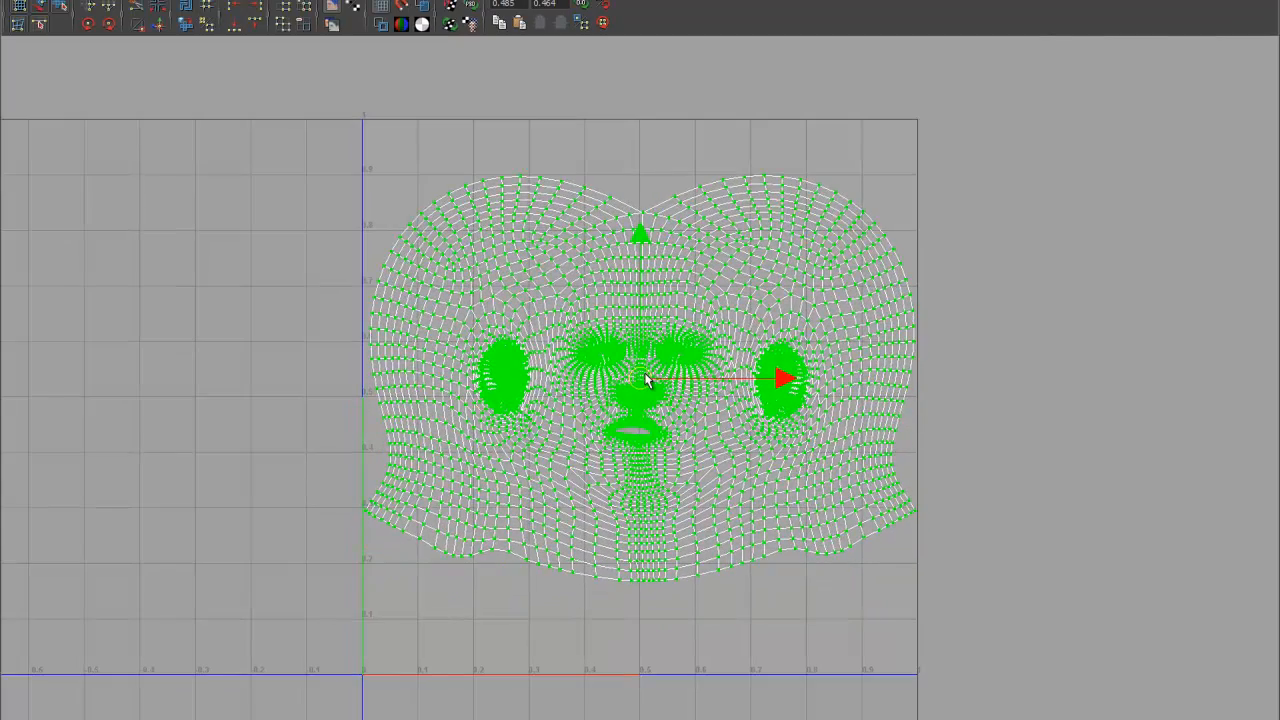
# - Fine-tune the UV shell's rotation and nudge it slightly upward in the tile
pyautogui.scroll(3, 644, 372)
pyautogui.keyDown('alt'); pyautogui.moveTo(655, 307); pyautogui.dragTo(638, 441, button='middle'); pyautogui.keyUp('alt')
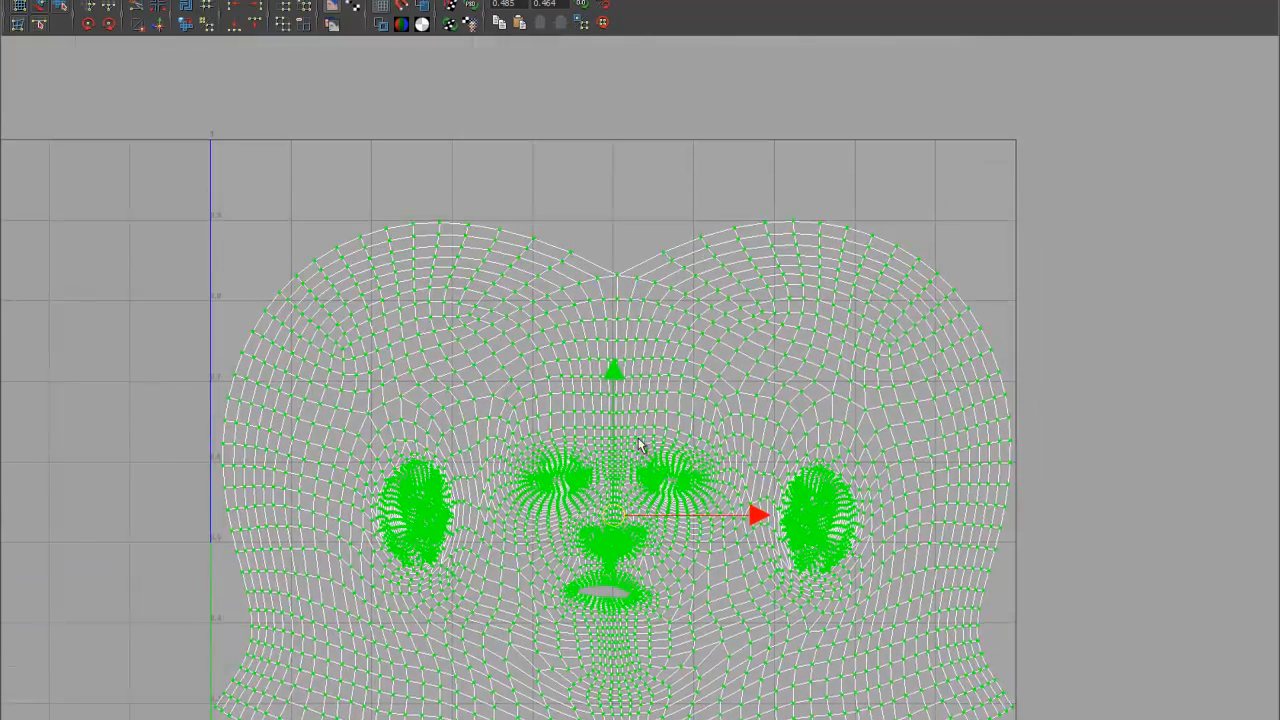
pyautogui.scroll(3, 655, 425)
pyautogui.press('super')
pyautogui.press('Escape')
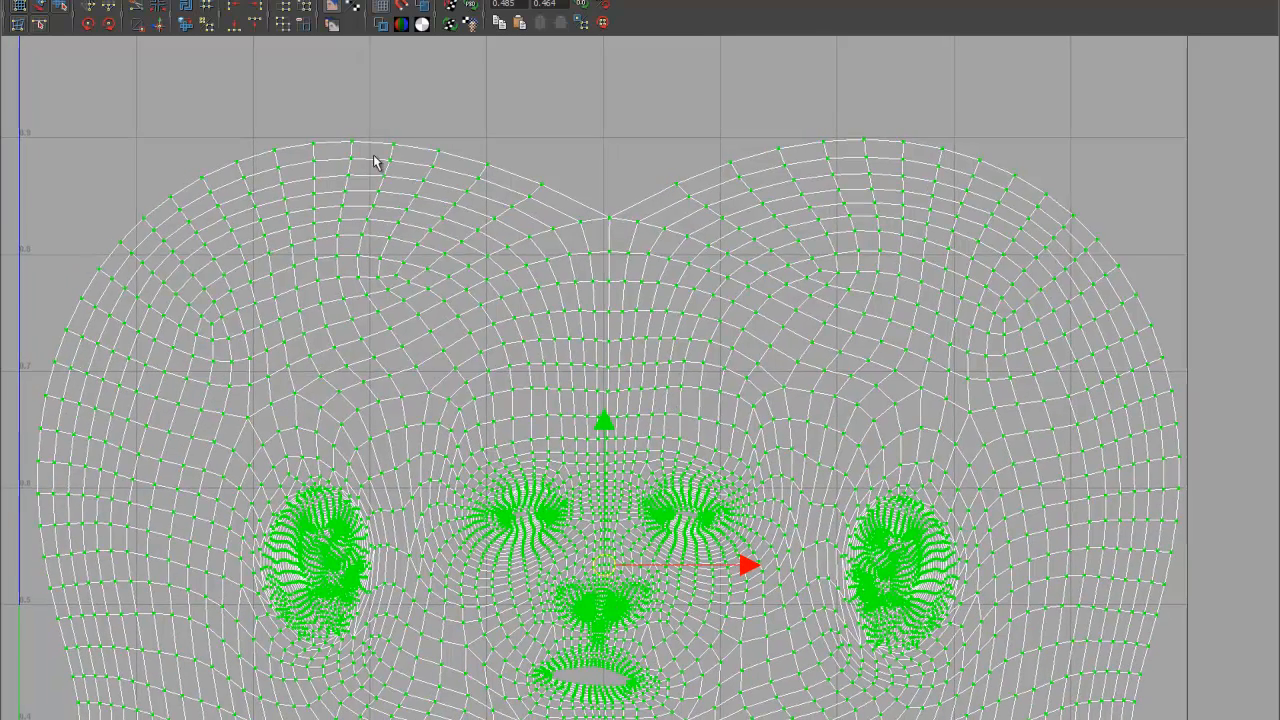
pyautogui.press('e')
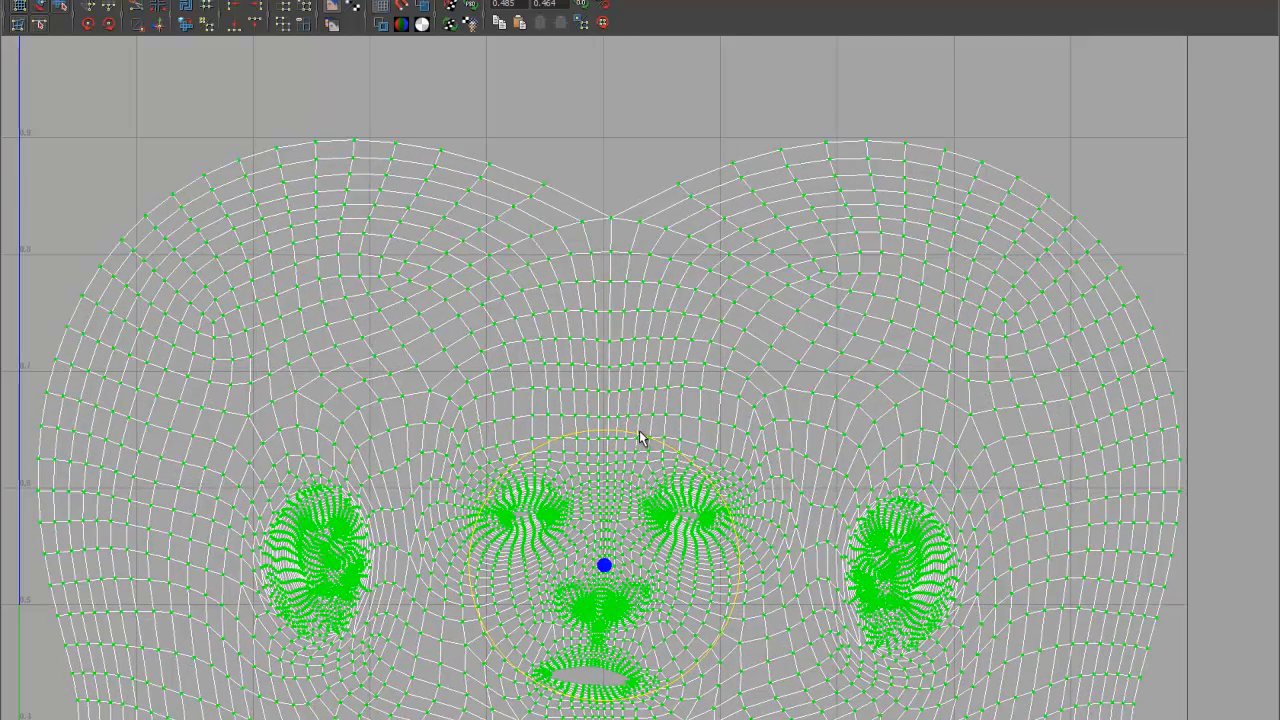
pyautogui.press('w')
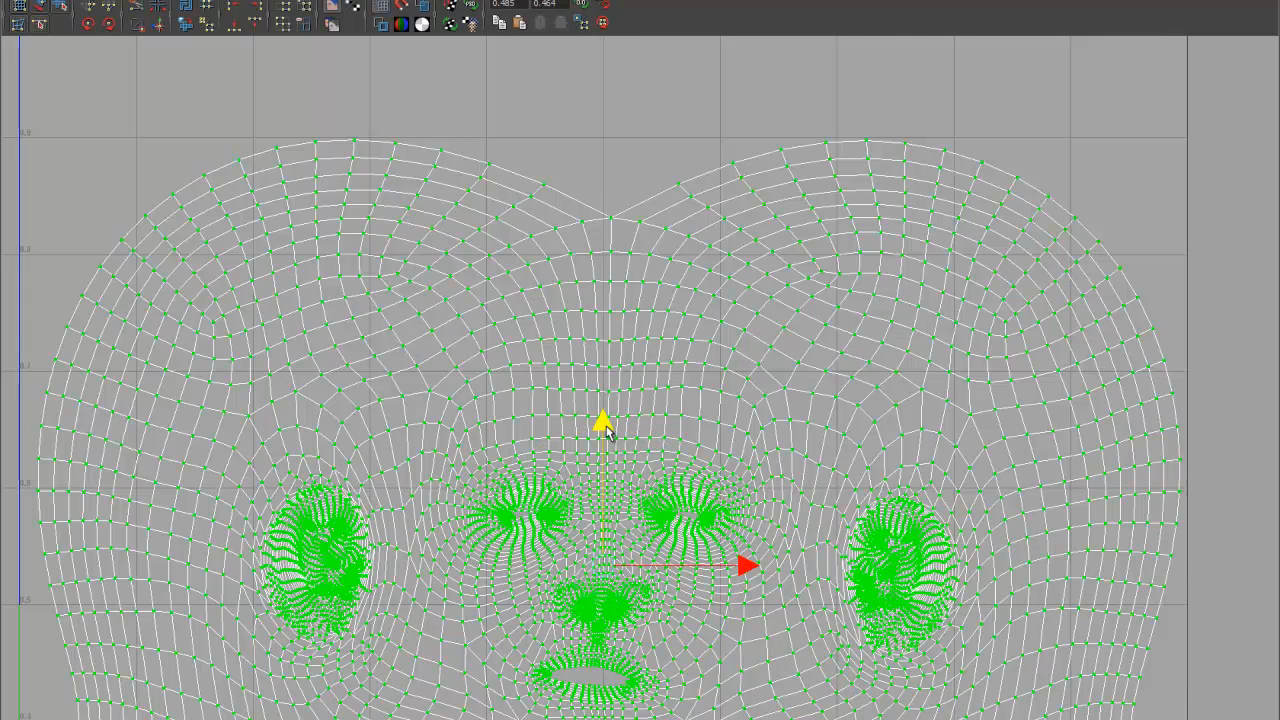
pyautogui.moveTo(607, 428); pyautogui.dragTo(605, 423)
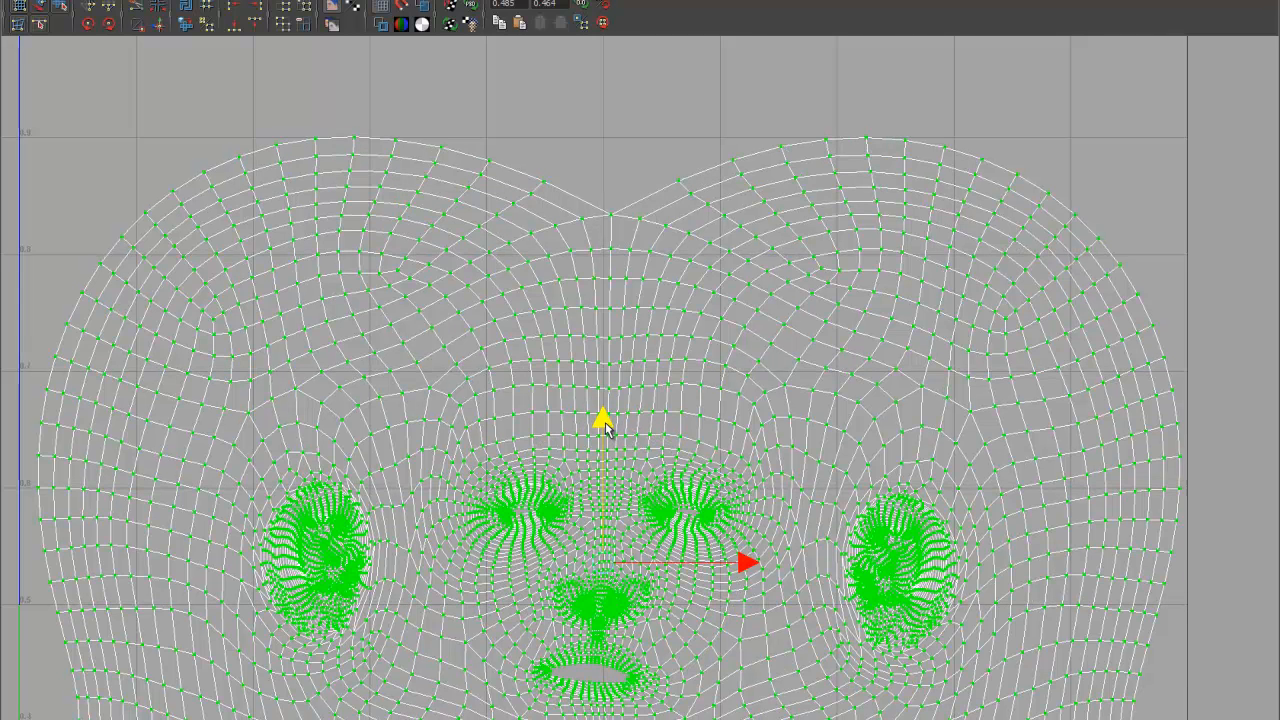
# - Examine the UV shell's symmetry and its margins against the borders of the 0-to-1 tile
pyautogui.scroll(-1, 620, 430)
pyautogui.scroll(-2, 620, 430)
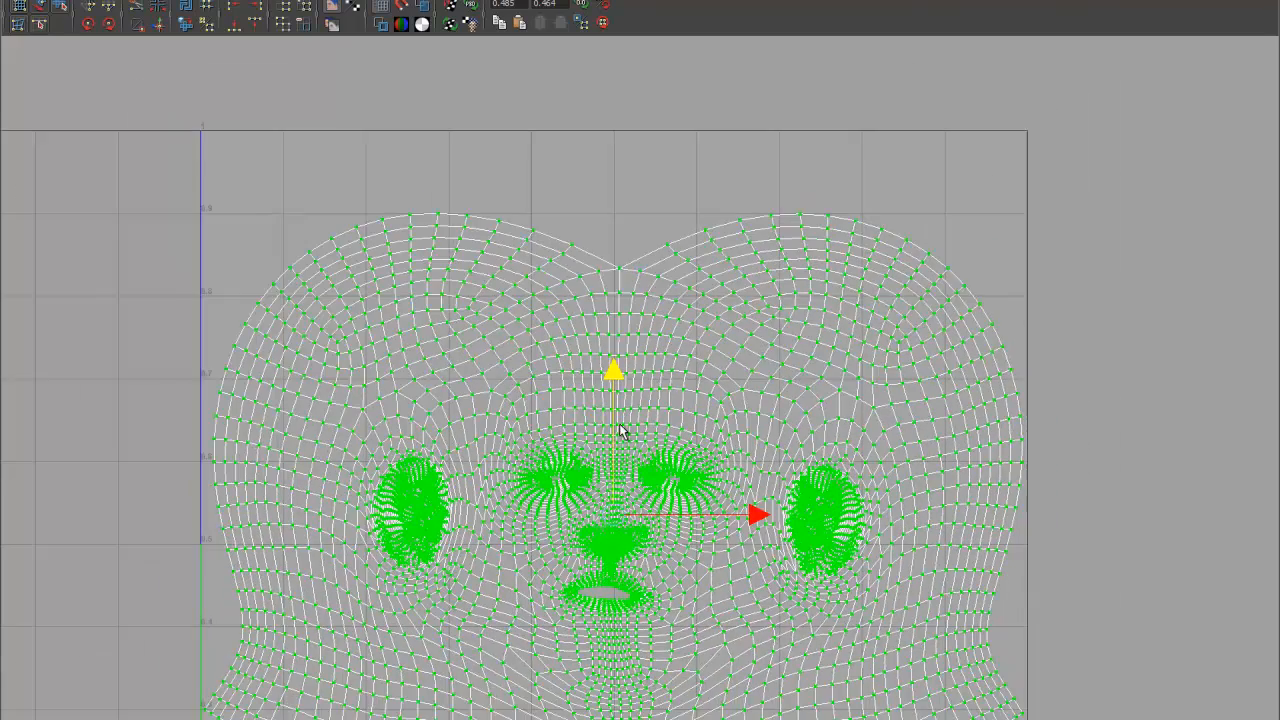
pyautogui.keyDown('alt'); pyautogui.moveTo(651, 460); pyautogui.dragTo(737, 364, button='middle'); pyautogui.keyUp('alt')
pyautogui.scroll(4, 643, 381)
pyautogui.scroll(-1, 736, 364)
pyautogui.scroll(-2, 737, 364)
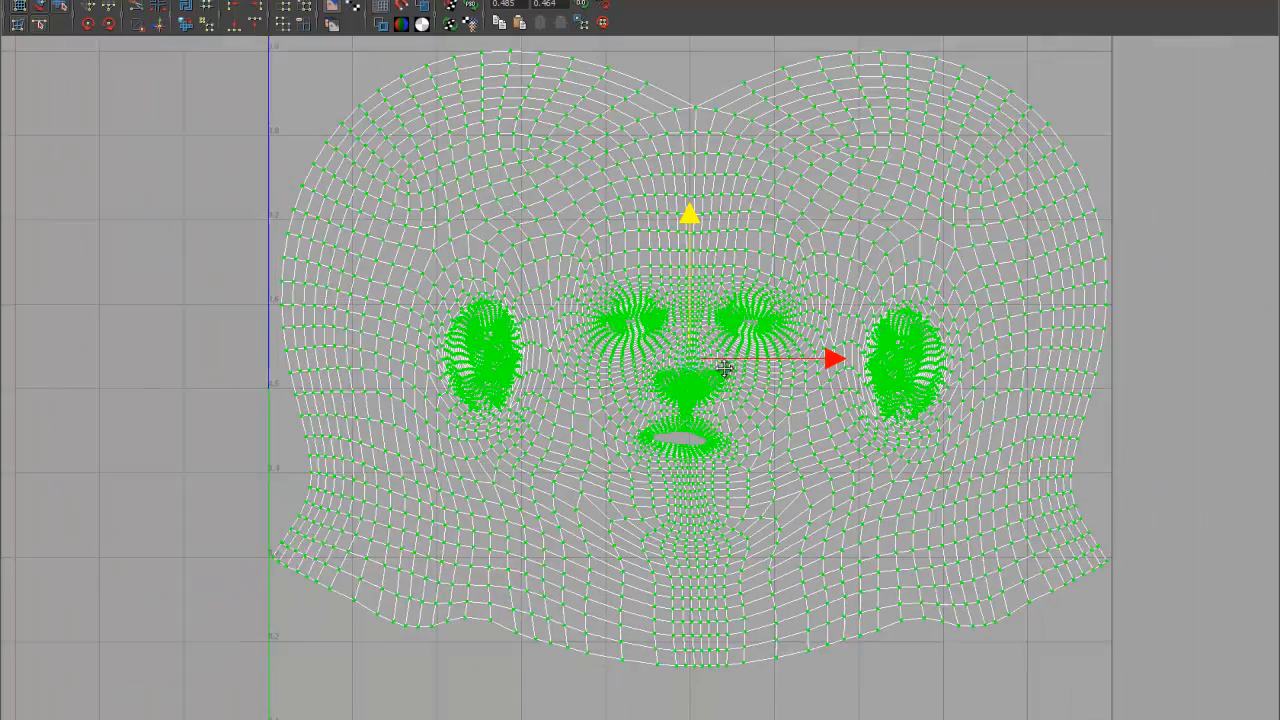
pyautogui.keyDown('alt'); pyautogui.moveTo(655, 385); pyautogui.dragTo(621, 424, button='middle'); pyautogui.keyUp('alt')
pyautogui.scroll(-3, 610, 416)
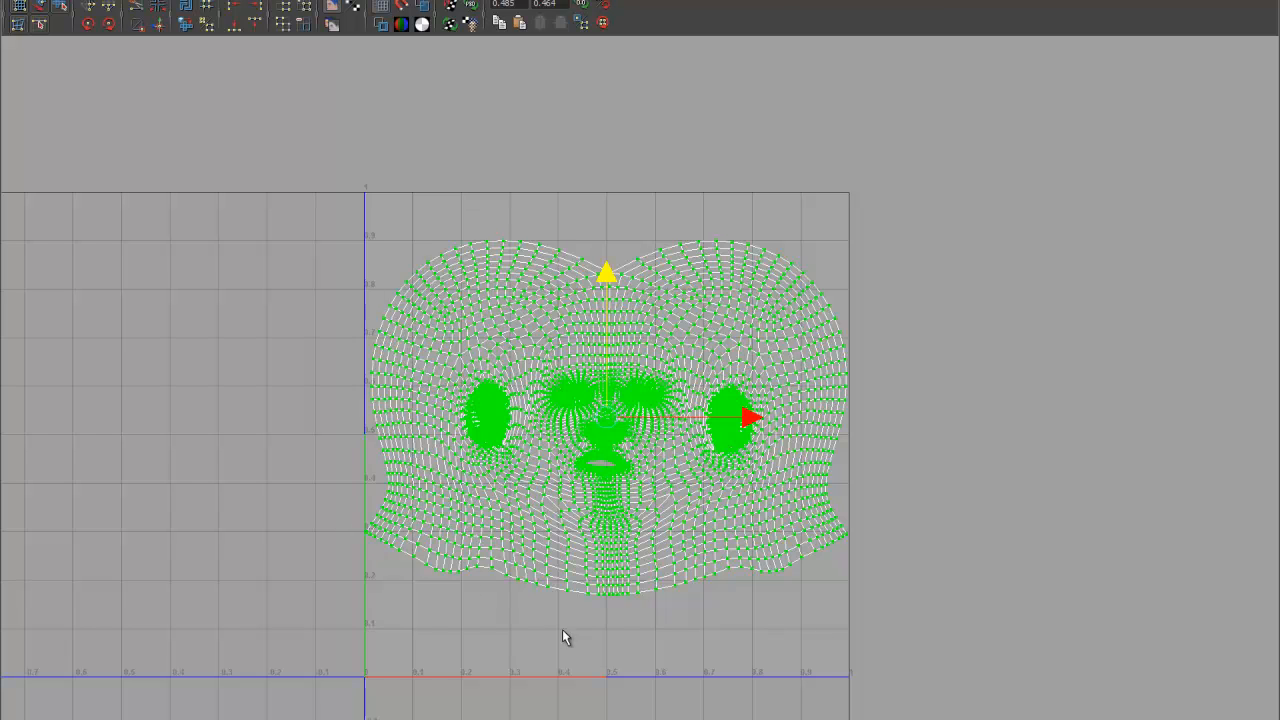
# - Deselect the UVs and set up a UV snapshot with a size of 2048 by 2048
pyautogui.click(642, 209)
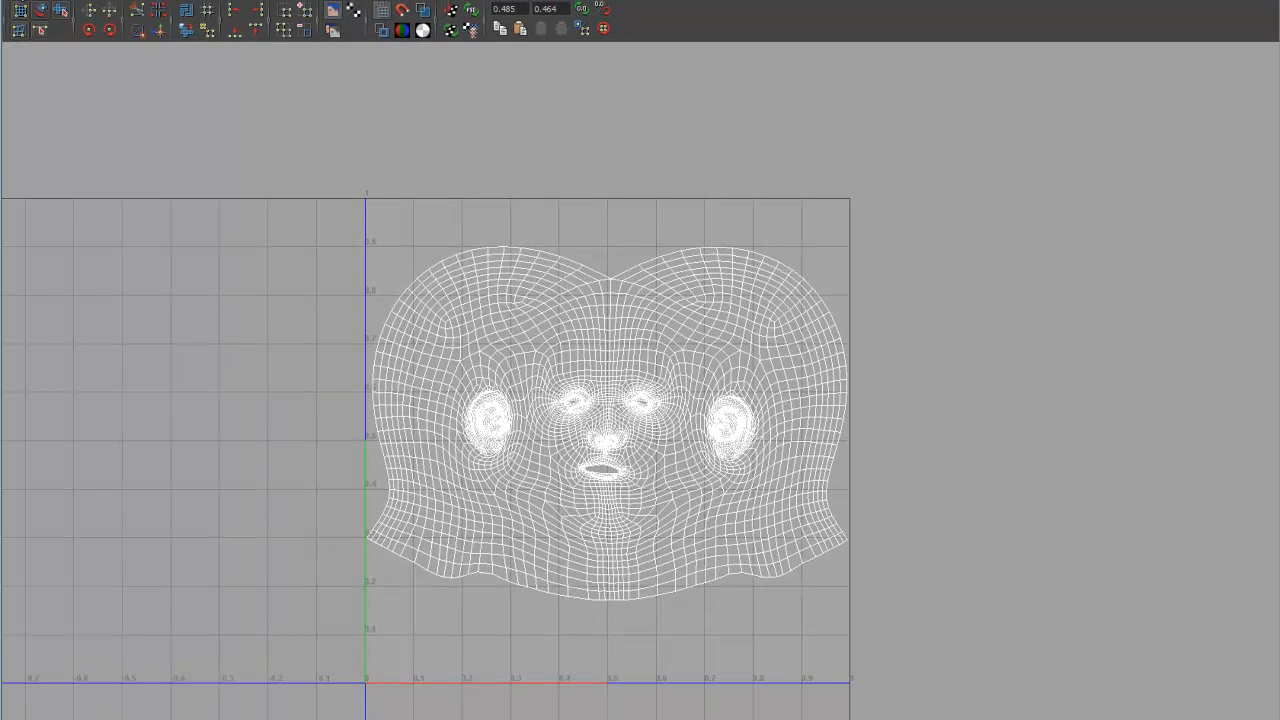
pyautogui.click(18, 1)
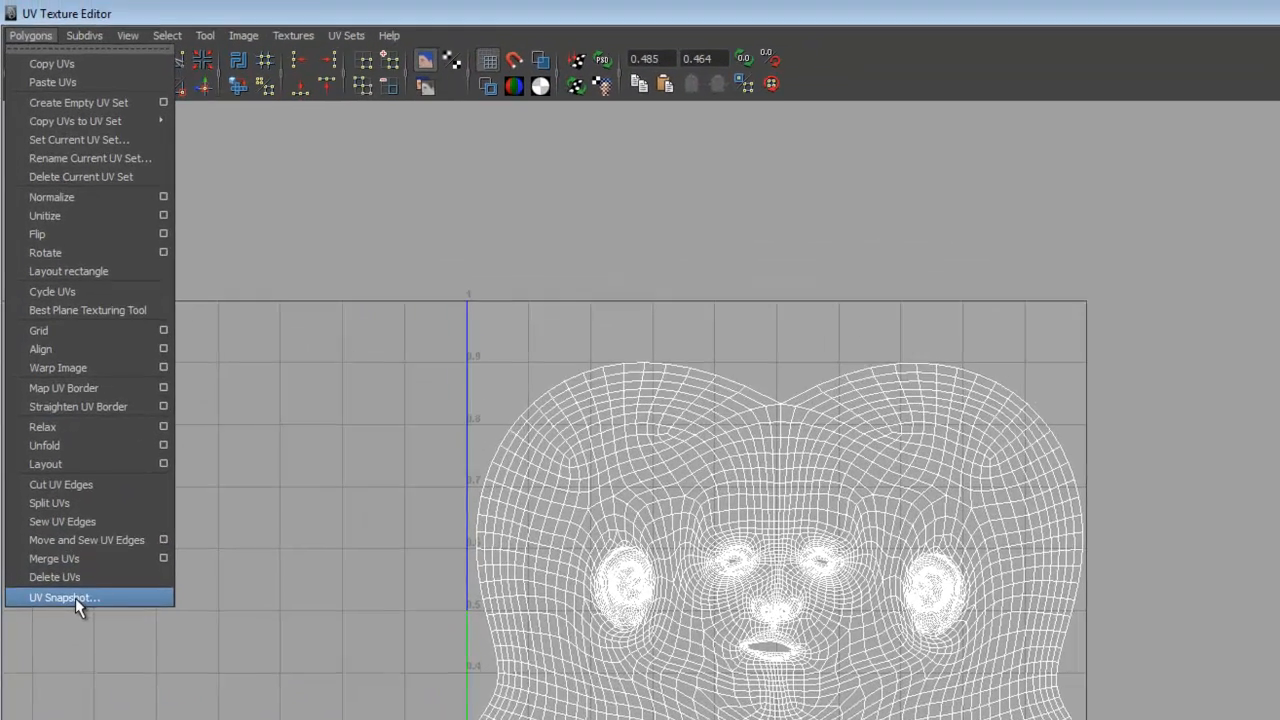
pyautogui.click(50, 430)
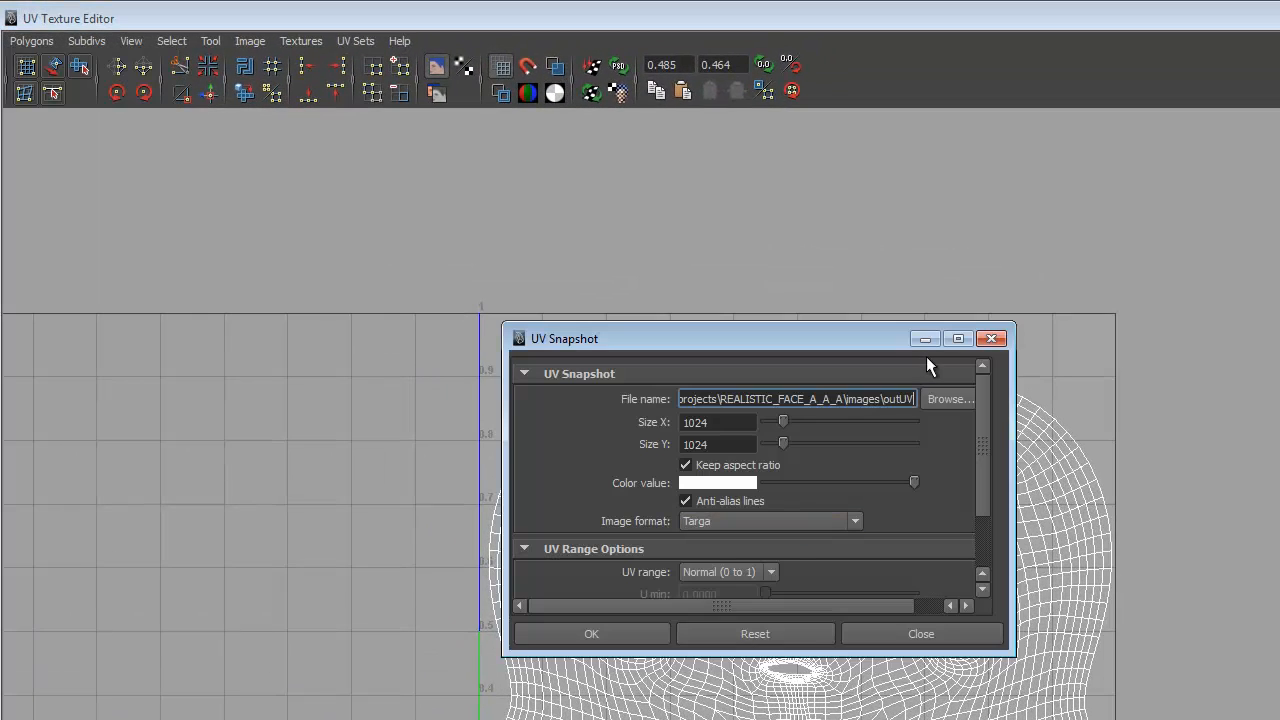
pyautogui.doubleClick(735, 422)
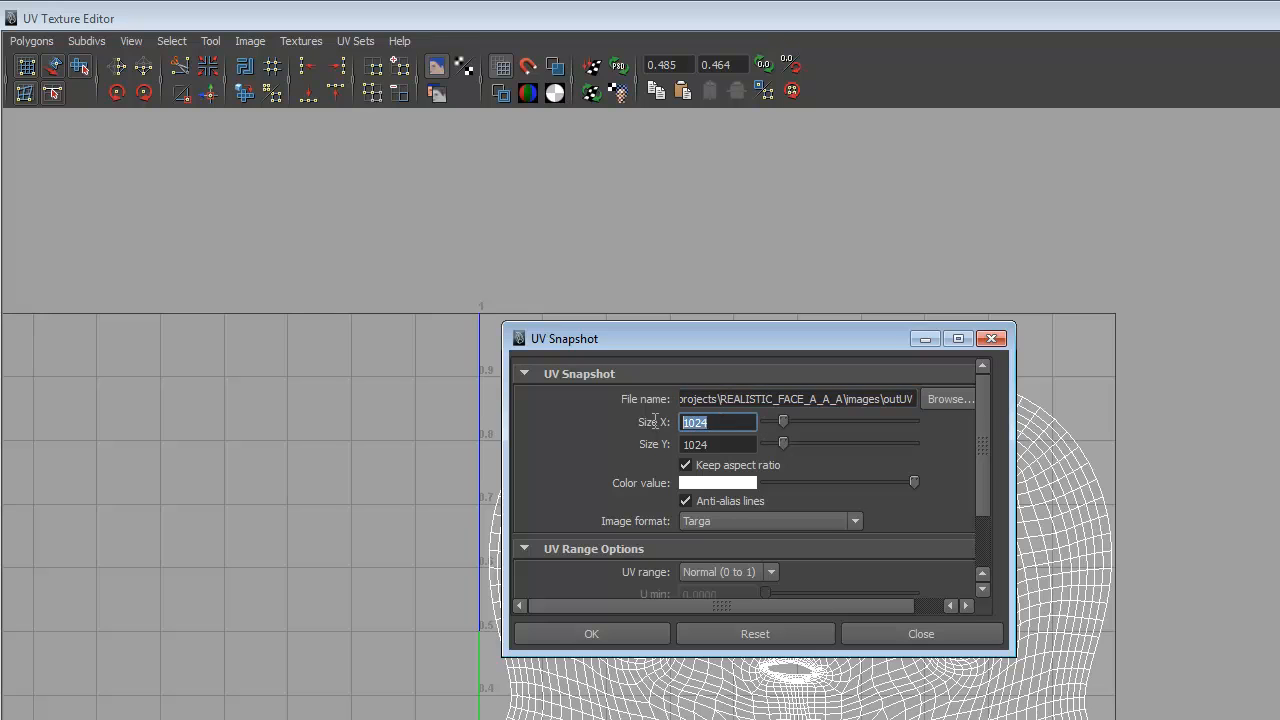
pyautogui.write('2048')
pyautogui.press('Return')
pyautogui.moveTo(983, 446)
pyautogui.mouseDown()
pyautogui.moveTo(985, 499)
pyautogui.moveTo(998, 444)
pyautogui.mouseUp()
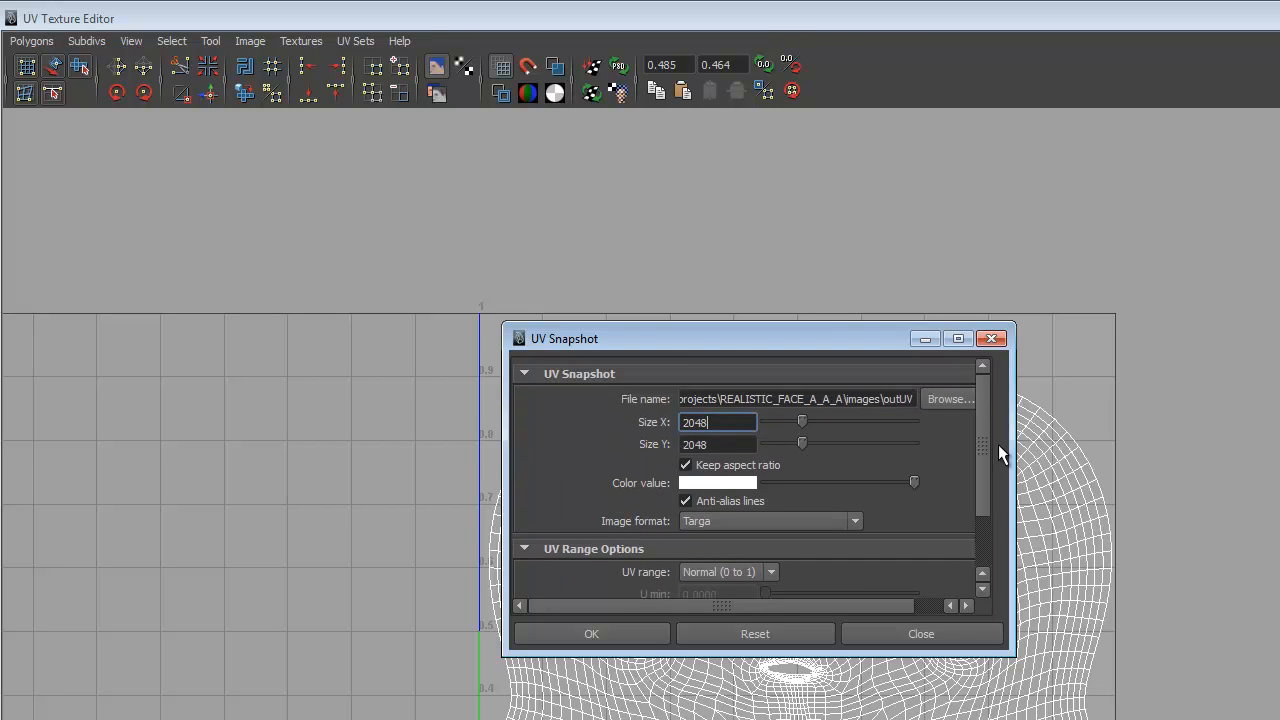
# - Set the UV snapshot's output file to Dave_UV_Layout in the project's images folder
pyautogui.click(950, 399)
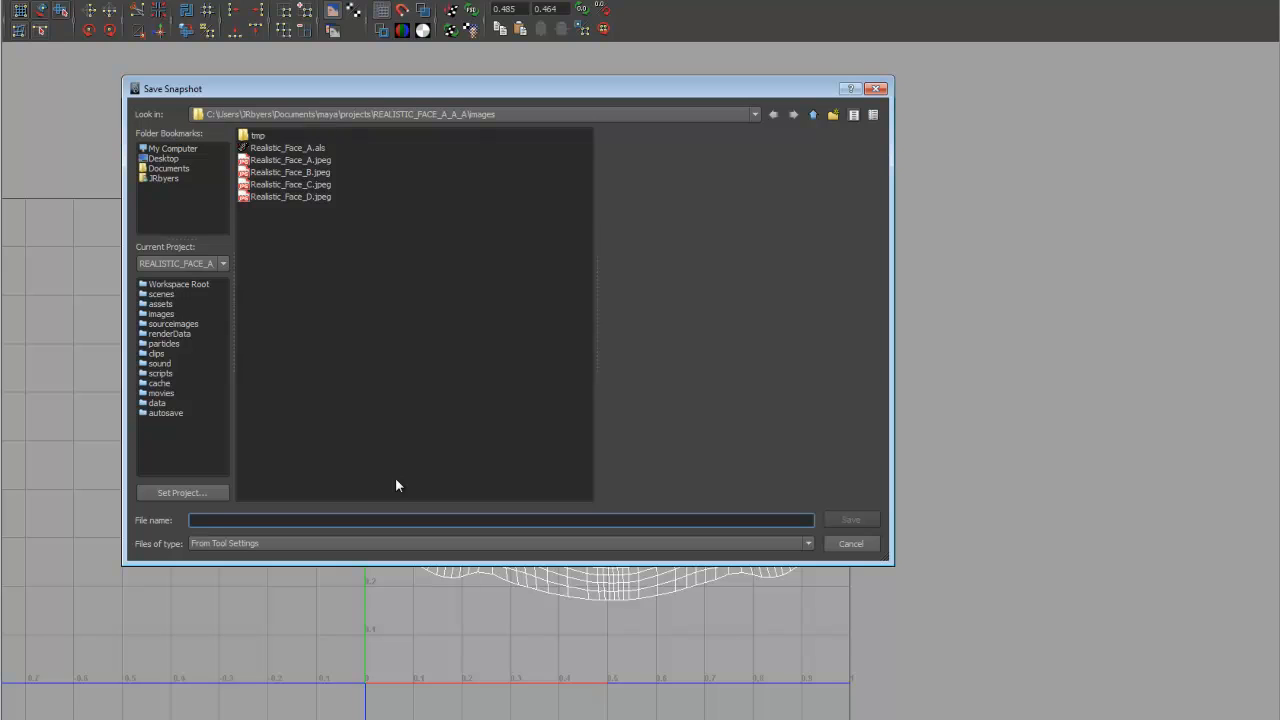
pyautogui.write('Maya_')
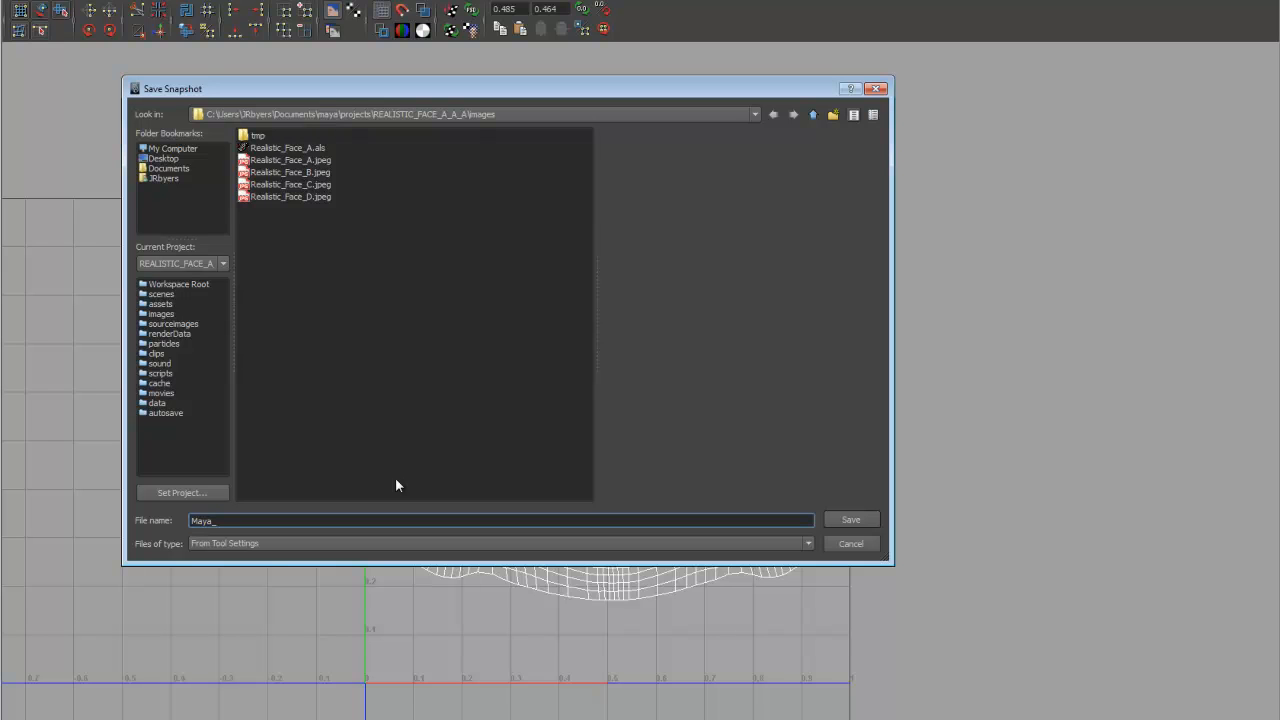
pyautogui.press('BackSpace')
pyautogui.press('BackSpace')
pyautogui.press('BackSpace')
pyautogui.press('BackSpace')
pyautogui.press('BackSpace')
pyautogui.write('Dave_UV_Layout')
pyautogui.click(858, 520)
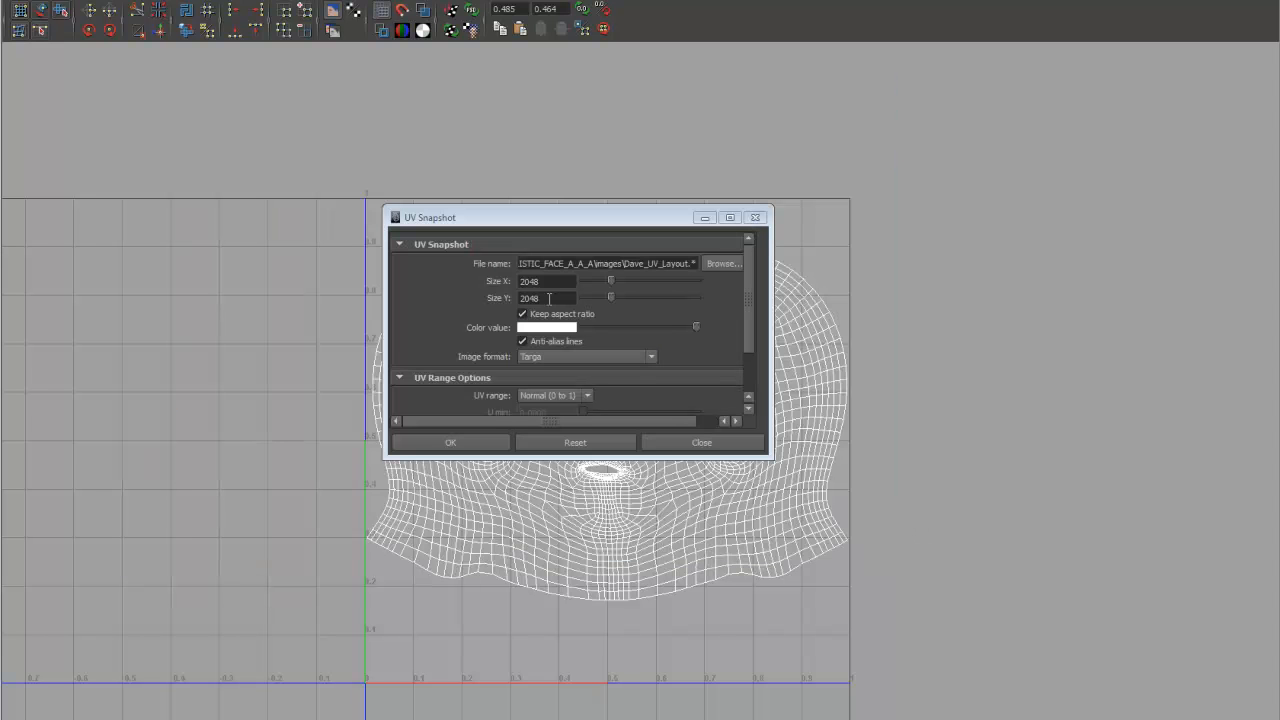
# - Put the UV Texture Editor away and select the whole head mesh in the viewport for the UV snapshot
pyautogui.moveTo(748, 338); pyautogui.dragTo(748, 381)
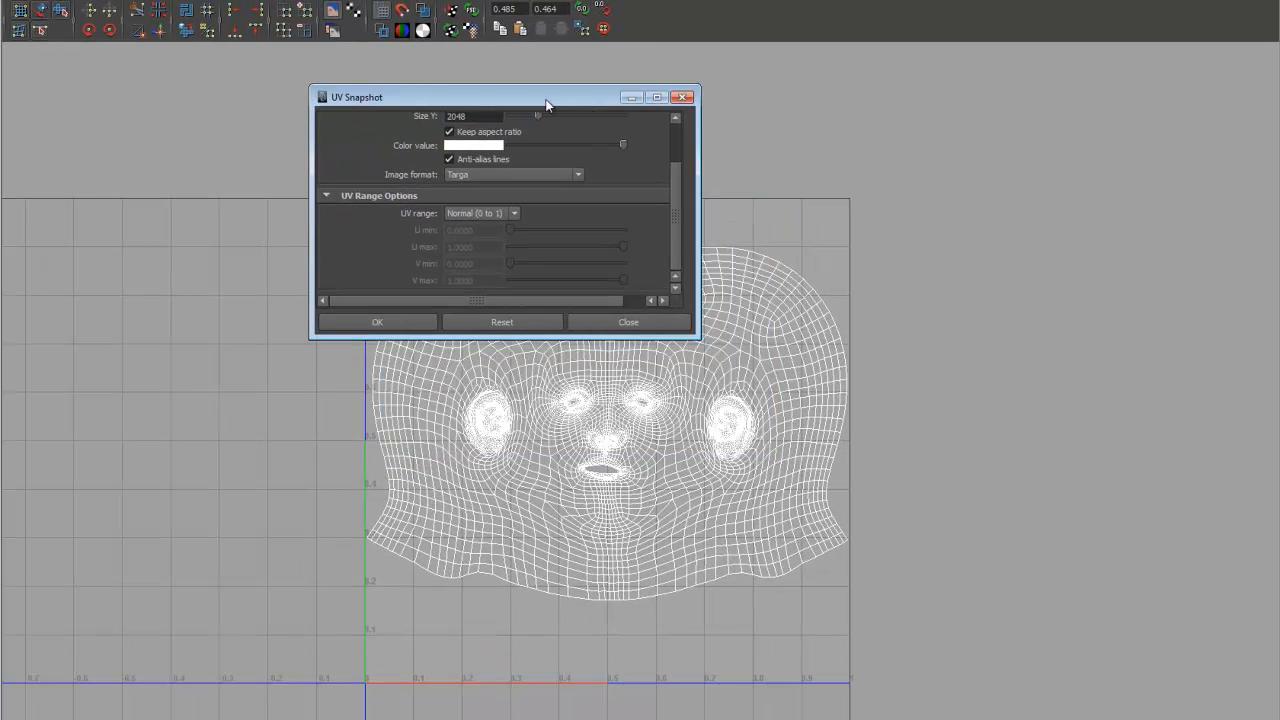
pyautogui.moveTo(599, 86); pyautogui.dragTo(599, 104)
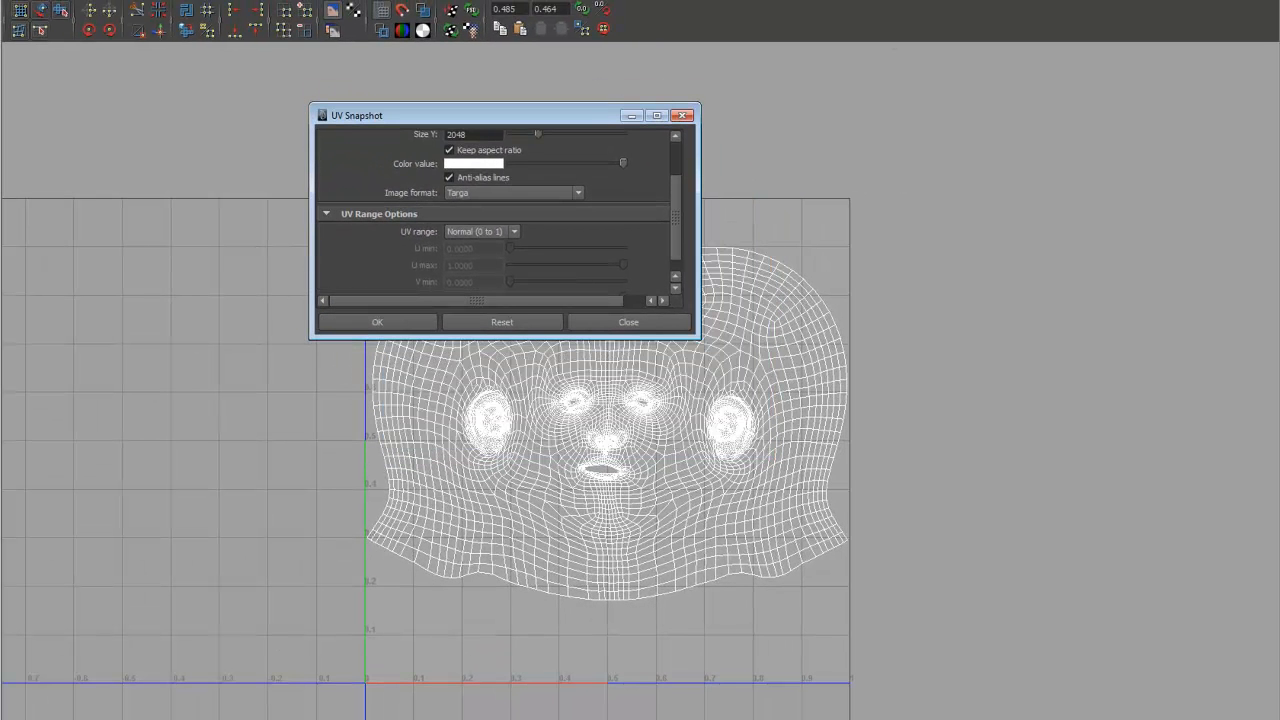
pyautogui.click(1194, 1)
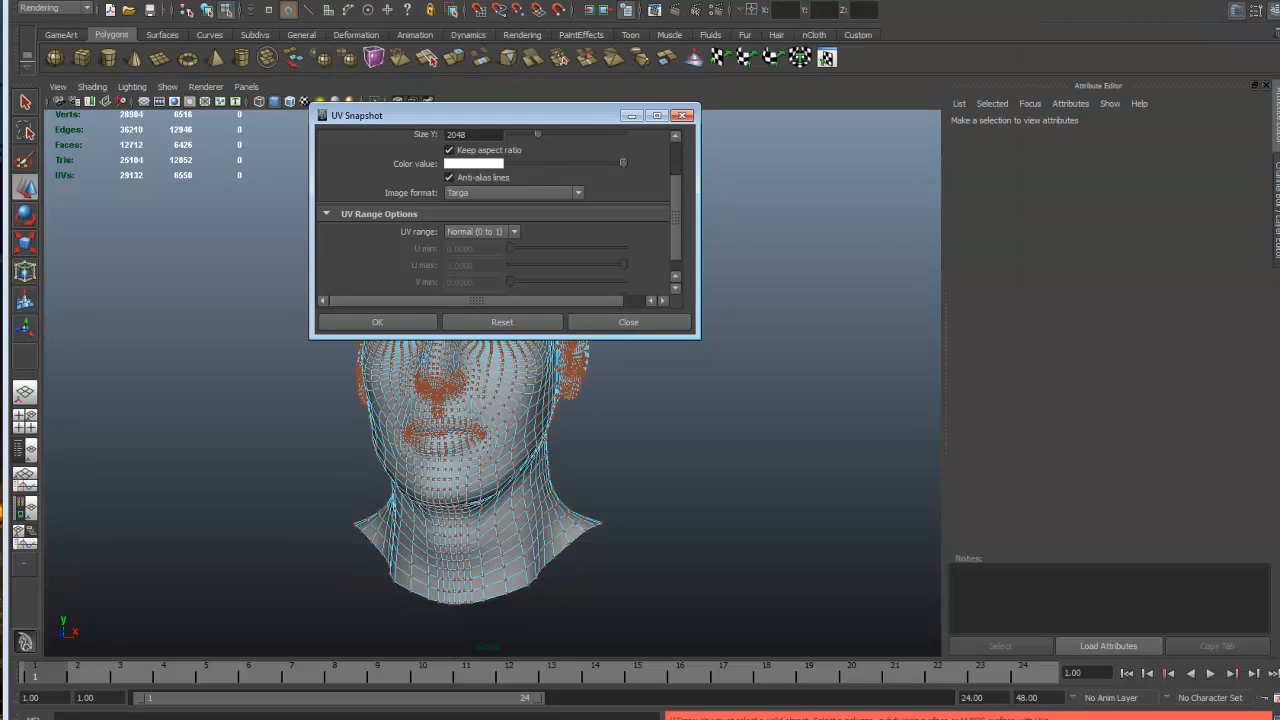
pyautogui.moveTo(549, 116); pyautogui.dragTo(950, 104)
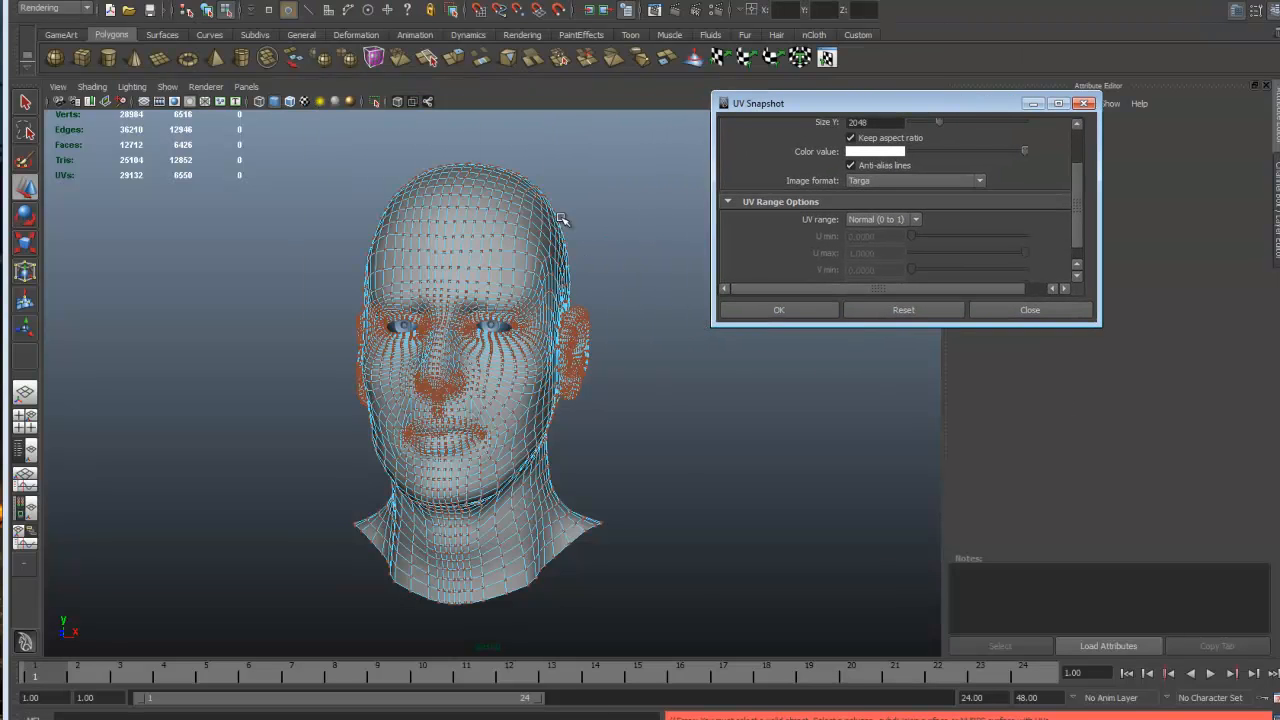
pyautogui.click(528, 235)
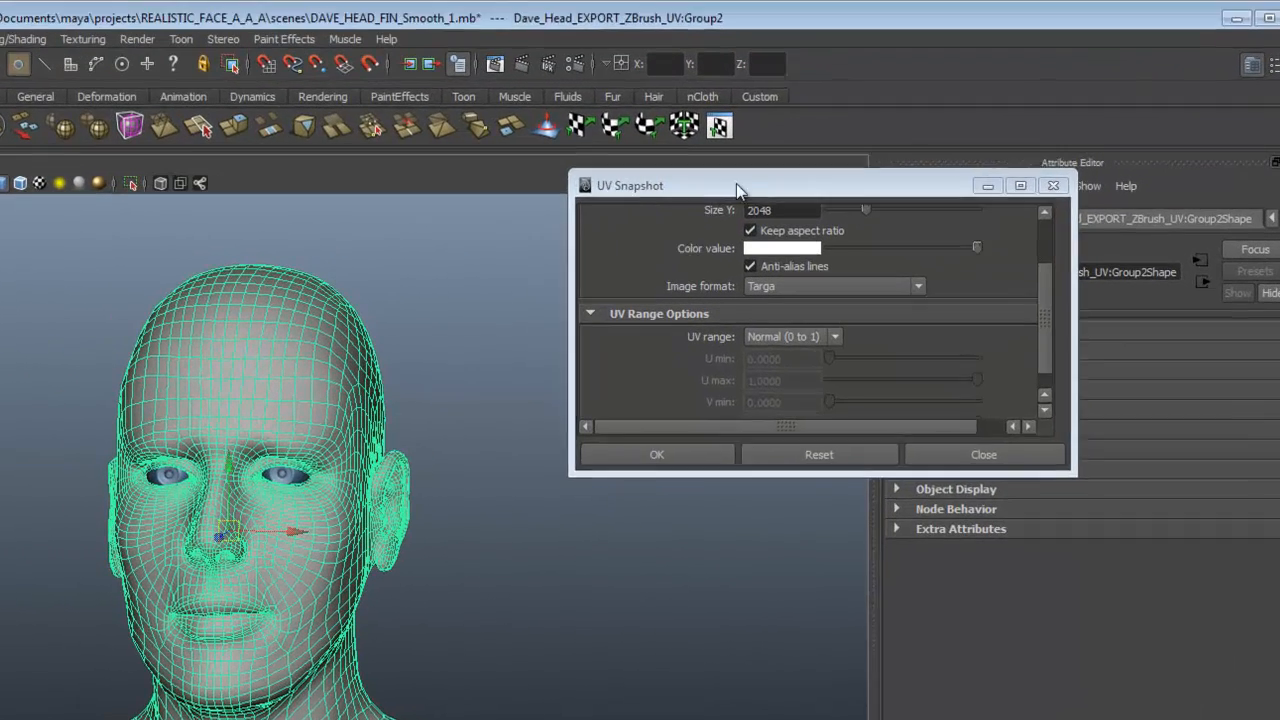
pyautogui.moveTo(843, 104); pyautogui.dragTo(696, 128)
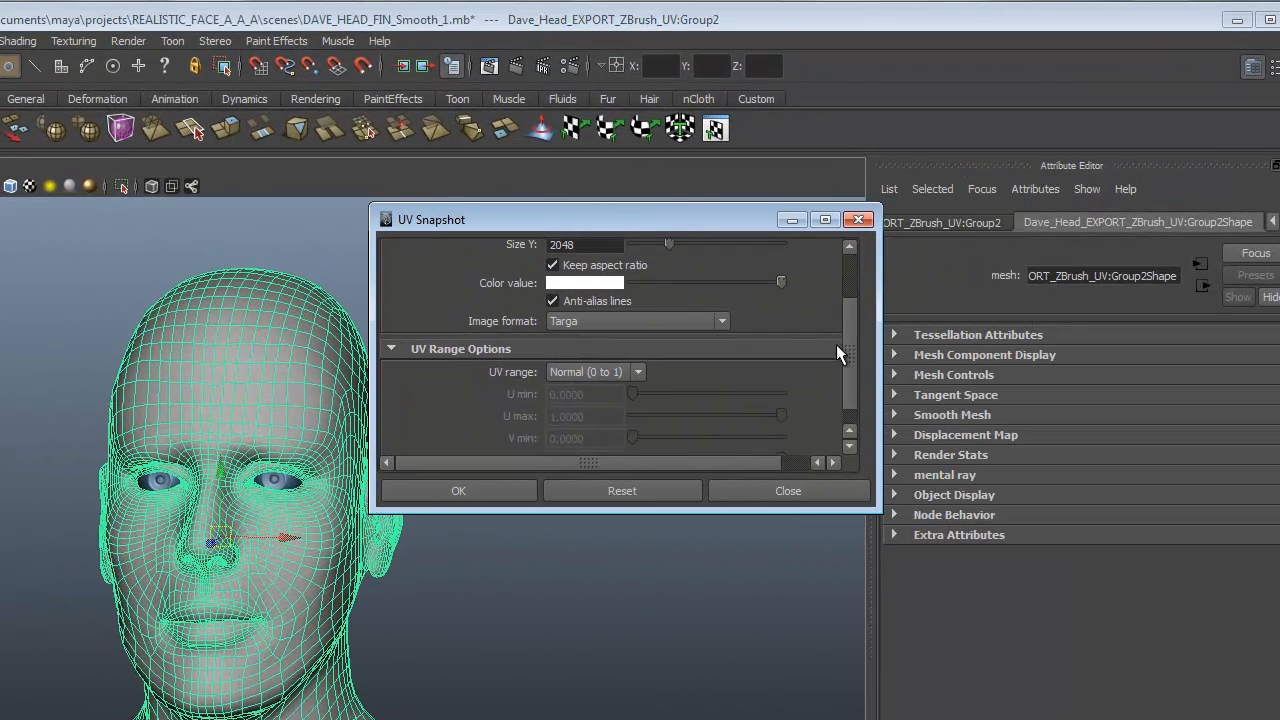
pyautogui.moveTo(855, 333); pyautogui.dragTo(847, 258)
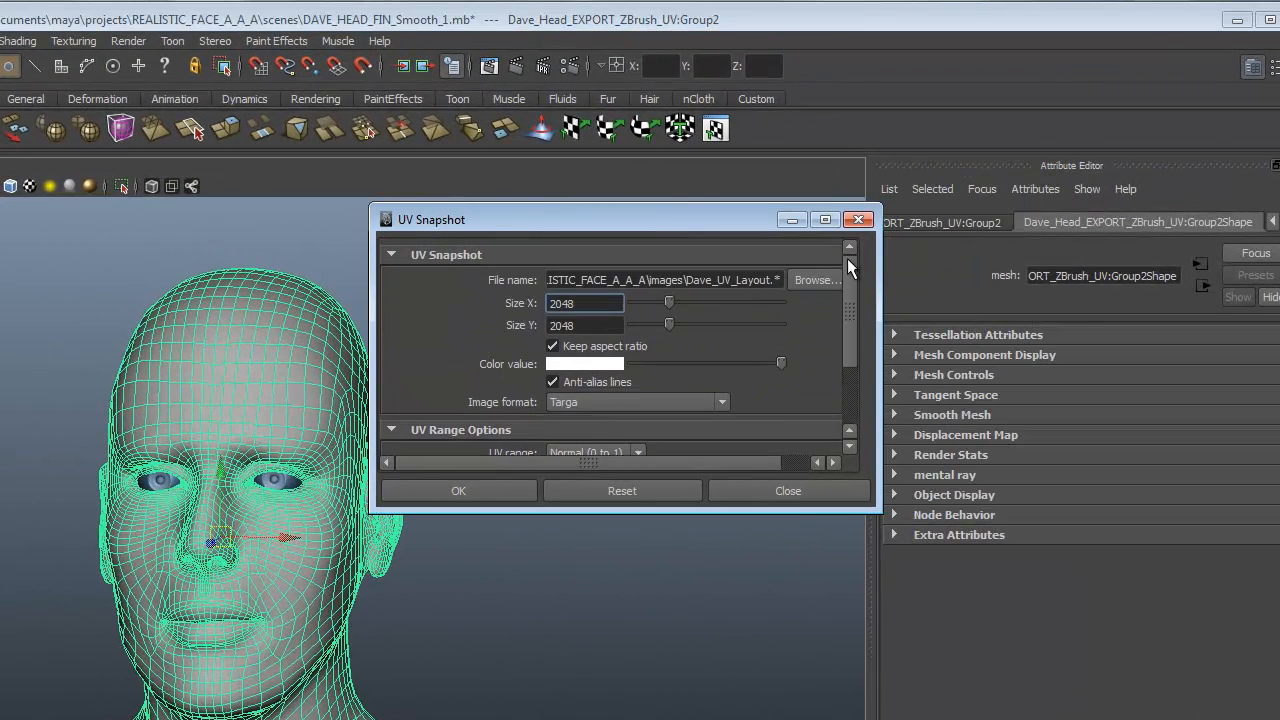
# - Rename the snapshot's output file Dave_Face_UV in the images folder and try to export it as Targa over the Normal (0 to 1) range
pyautogui.click(812, 280)
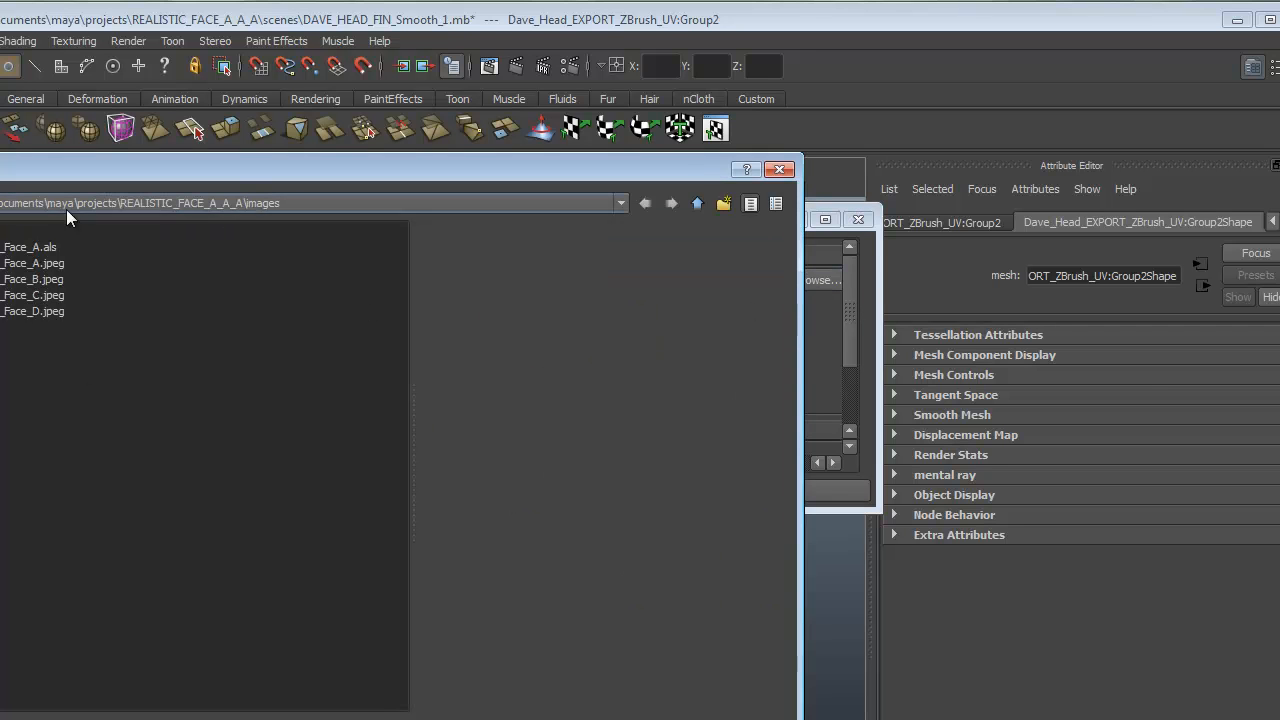
pyautogui.click(26, 248)
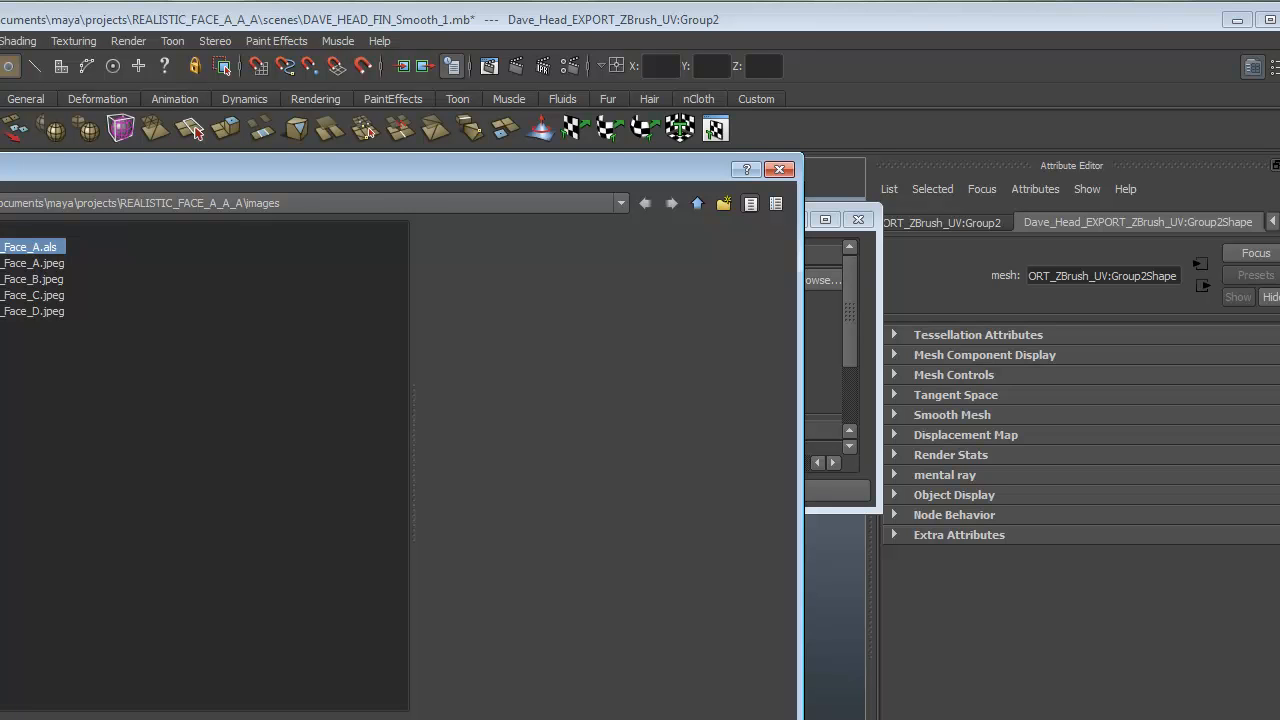
pyautogui.press('BackSpace')
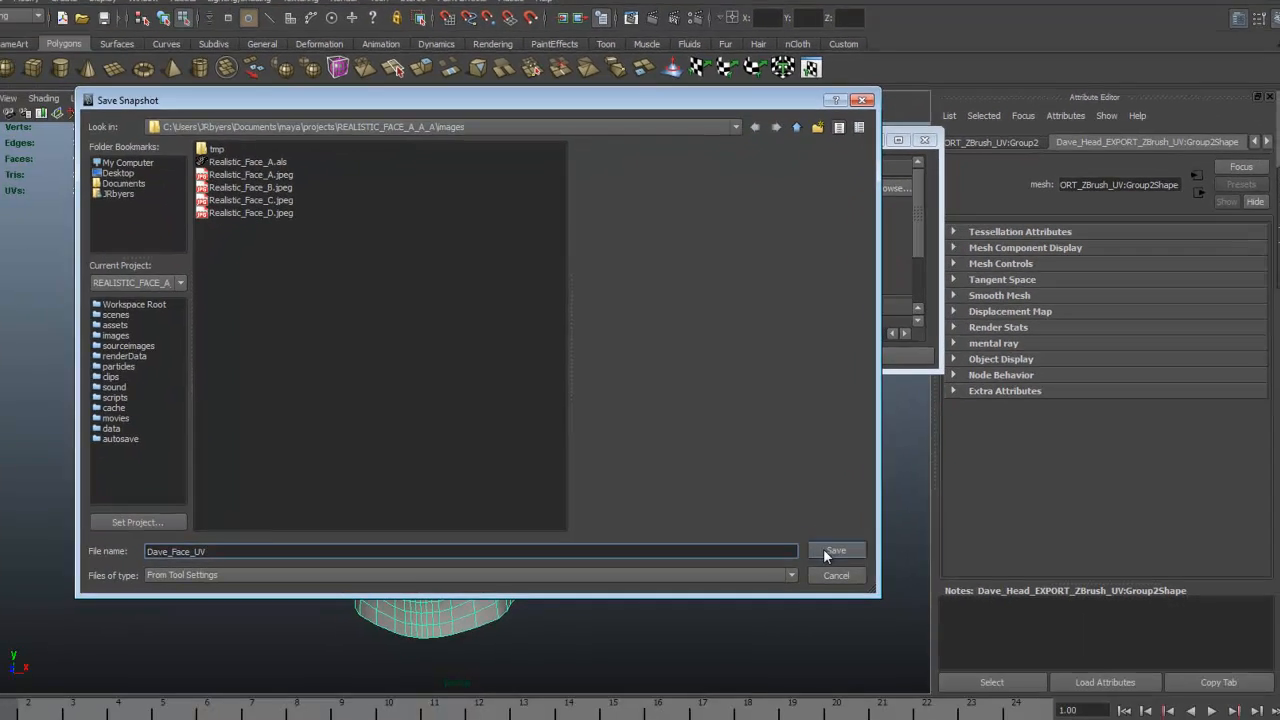
pyautogui.click(826, 552)
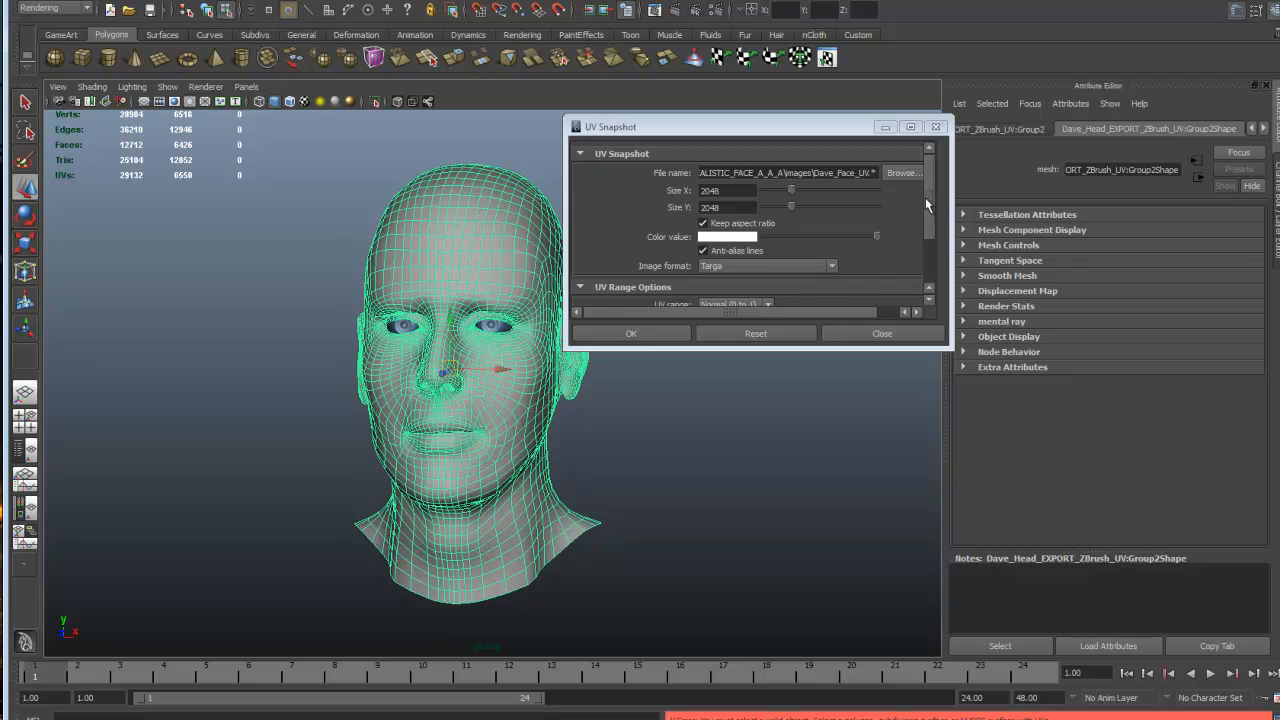
pyautogui.scroll(-2, 929, 205)
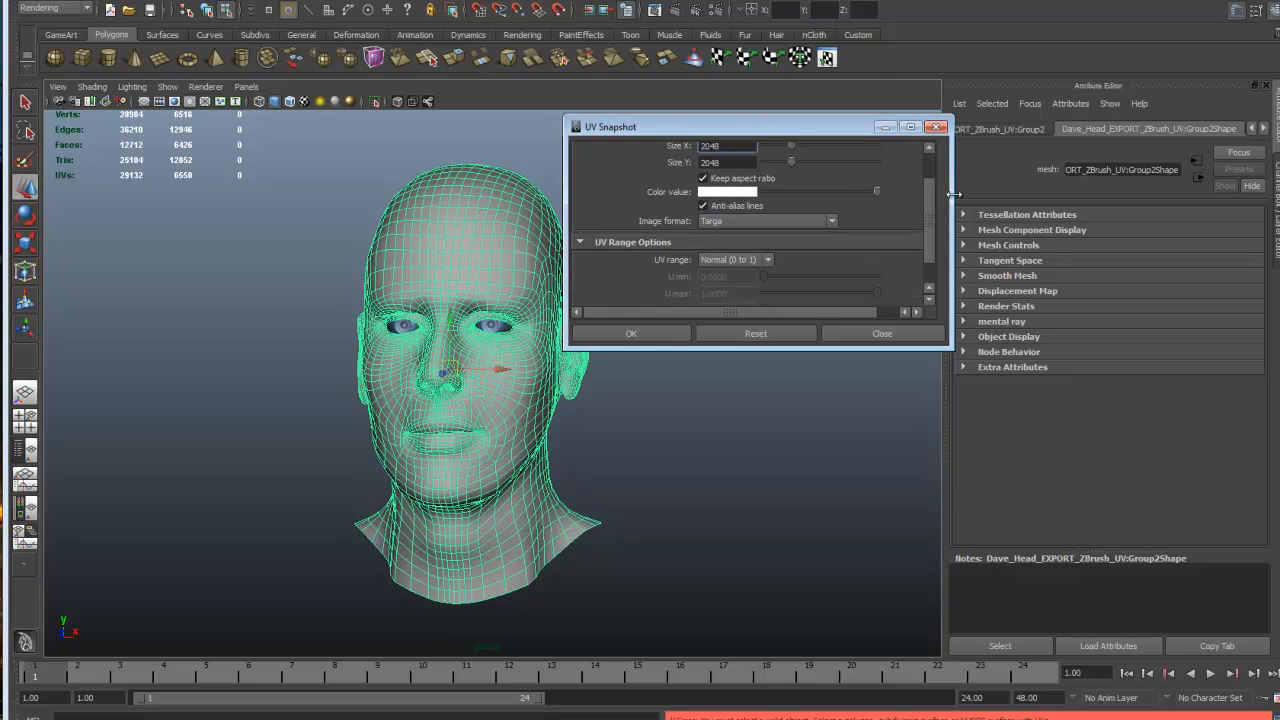
pyautogui.click(630, 333)
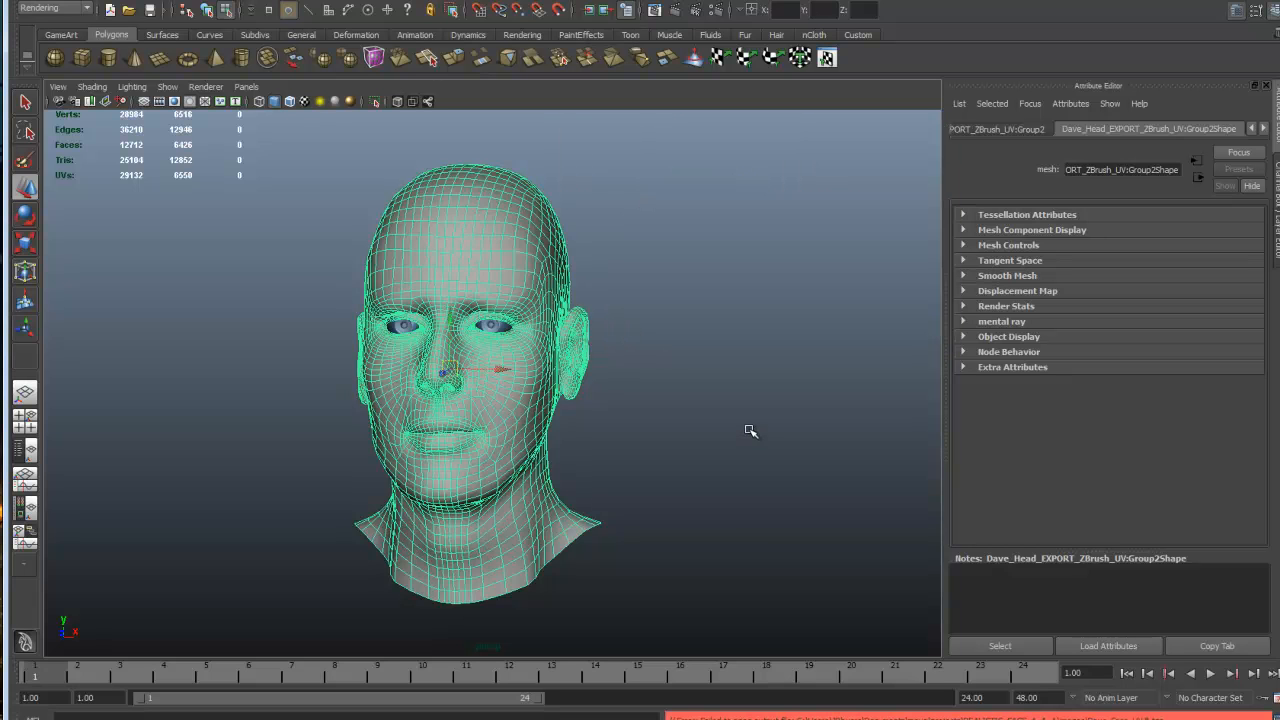
# - Return the head from component mode to object selection and call up the UV Texture Editor for it
pyautogui.click(741, 436)
pyautogui.moveTo(531, 198); pyautogui.dragTo(477, 150, button='right')
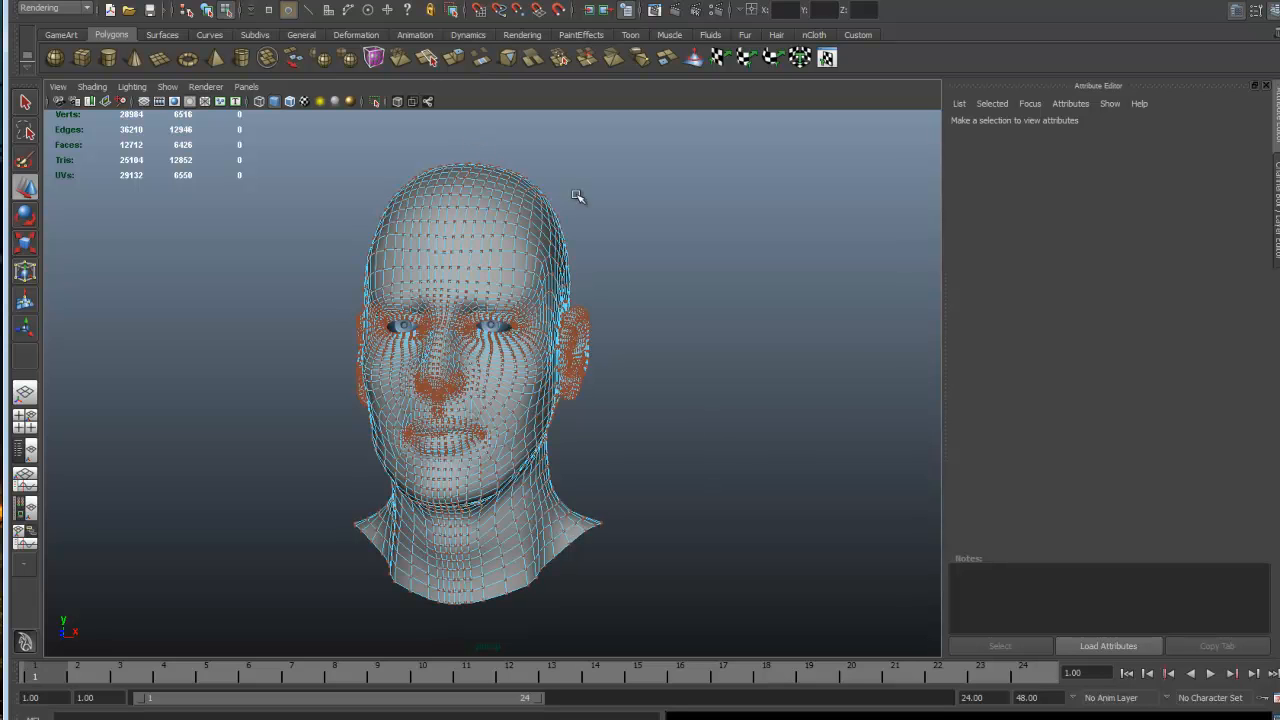
pyautogui.moveTo(519, 274); pyautogui.dragTo(623, 219, button='right')
pyautogui.click(623, 219)
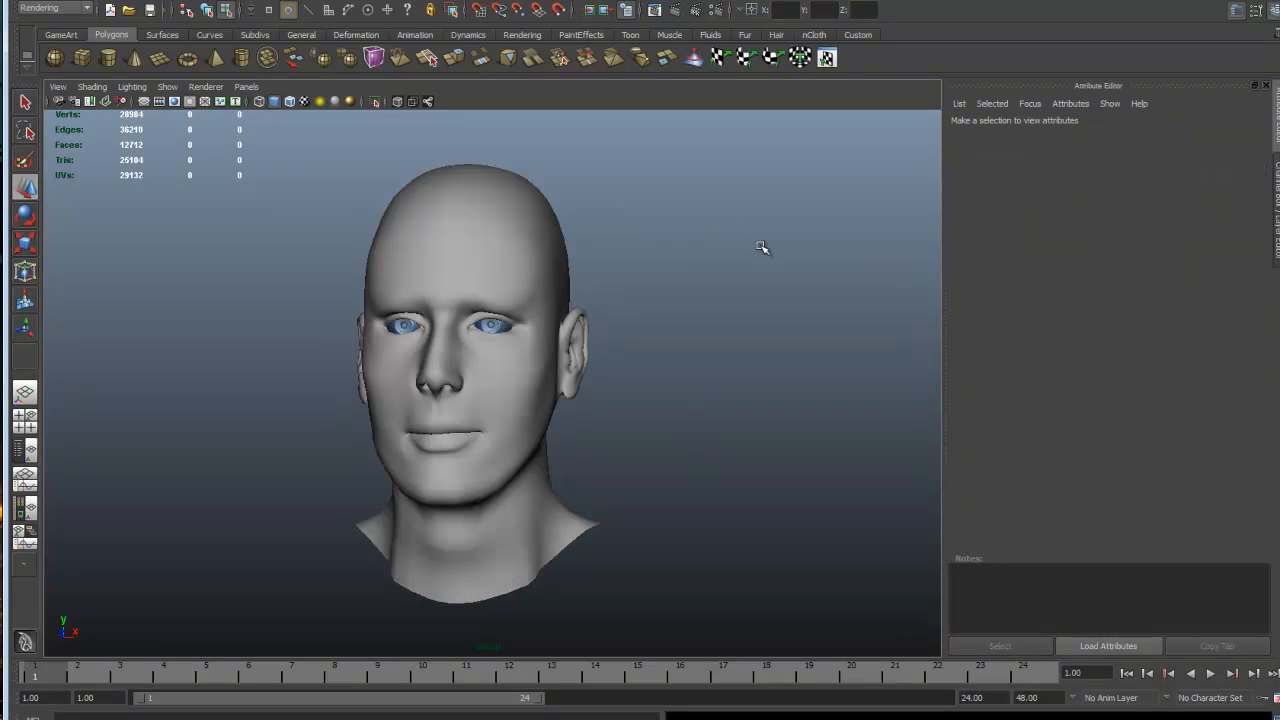
pyautogui.moveTo(482, 387); pyautogui.dragTo(778, 353, button='right')
pyautogui.keyDown('alt'); pyautogui.moveTo(780, 352); pyautogui.dragTo(752, 341); pyautogui.keyUp('alt')
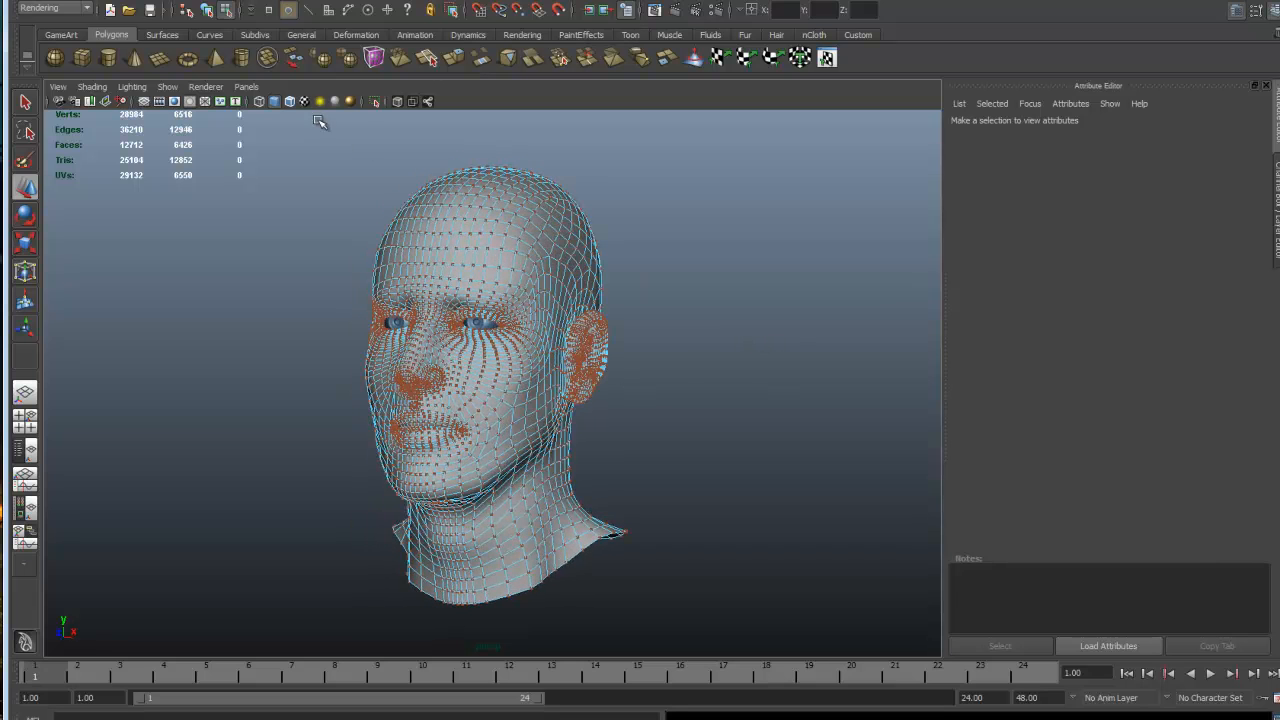
pyautogui.press('F8')
pyautogui.click(183, 2)
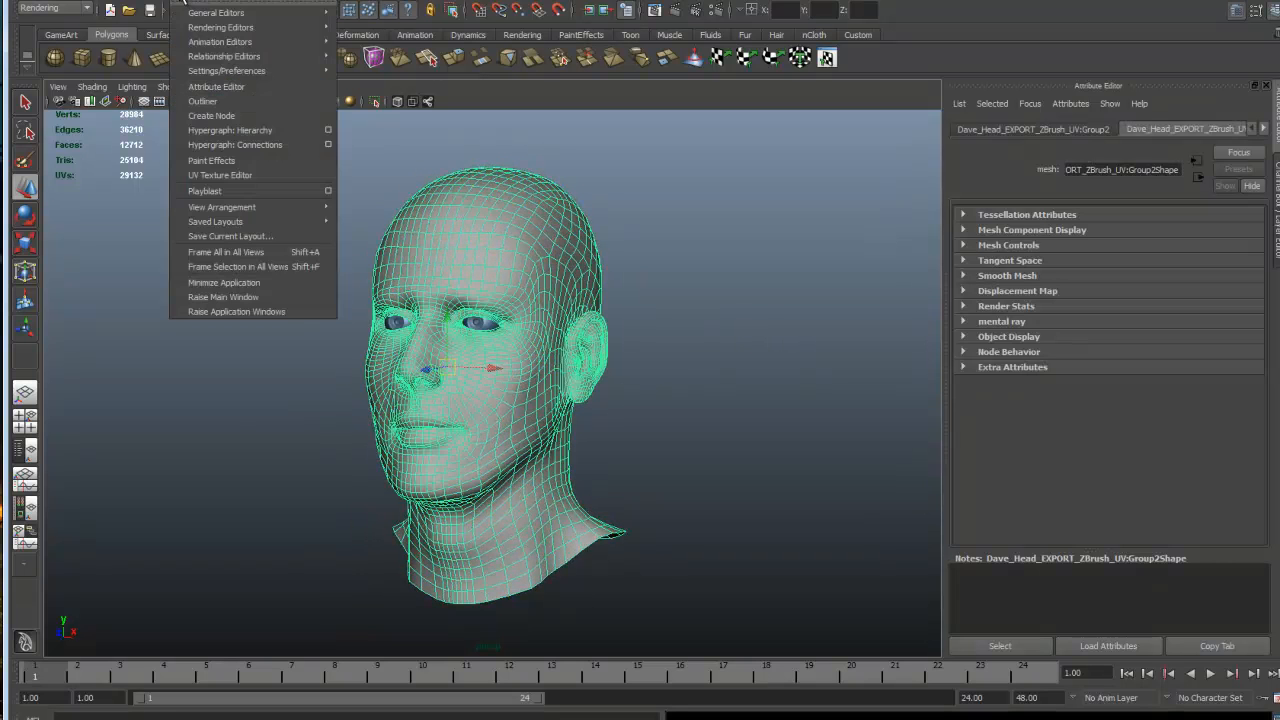
pyautogui.click(217, 176)
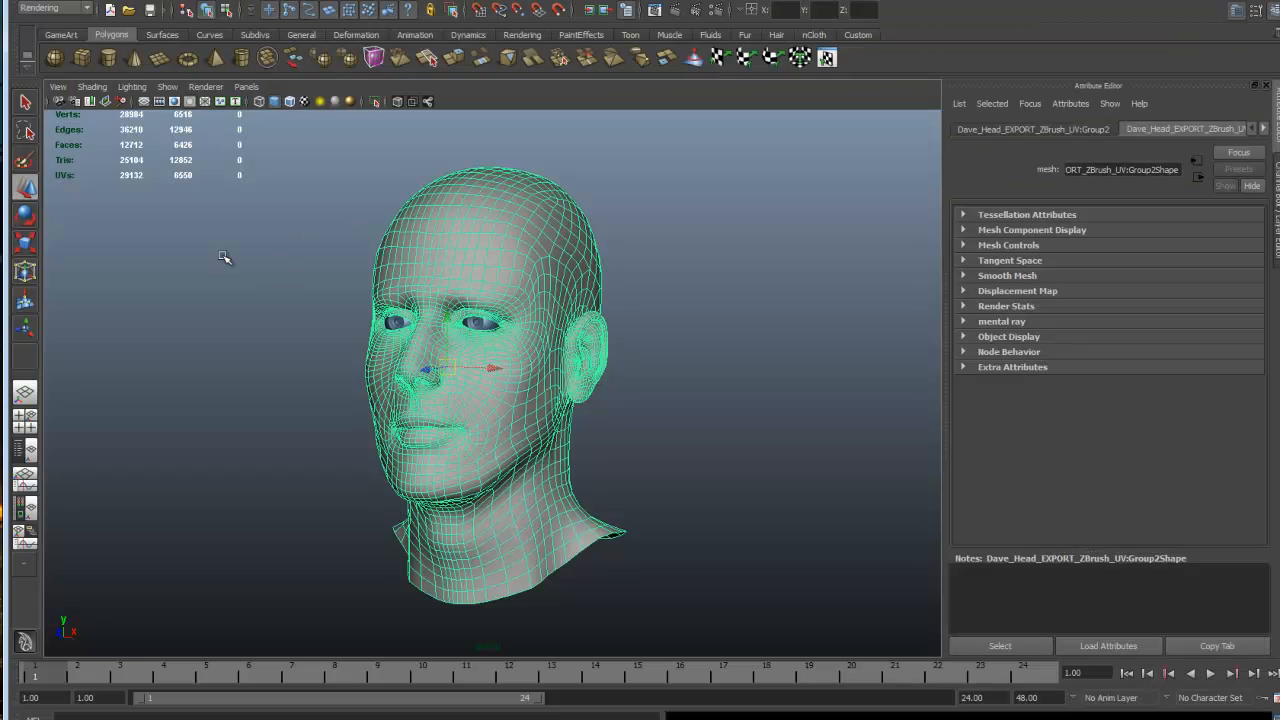
# - Export the selected head as an OBJ file named Dave_Head_EXPORT_ZBrush_UV_FIN into the project's scenes folder
pyautogui.click(29, 4)
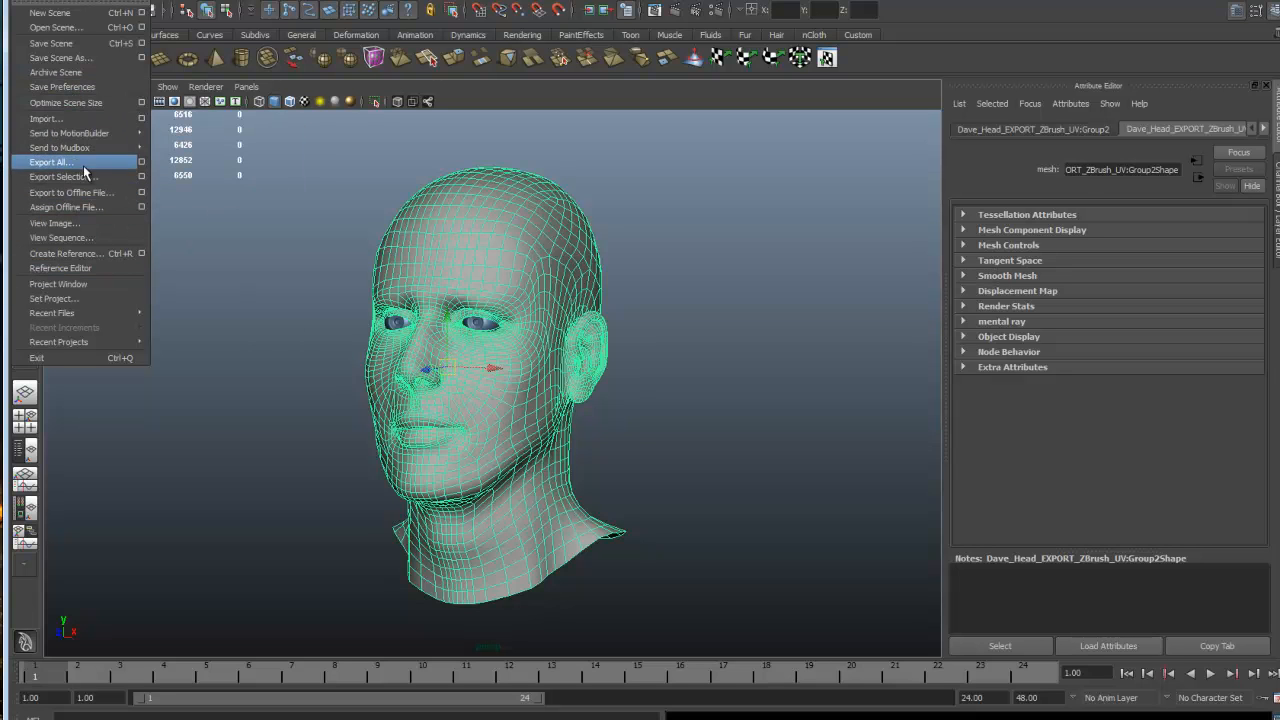
pyautogui.click(141, 176)
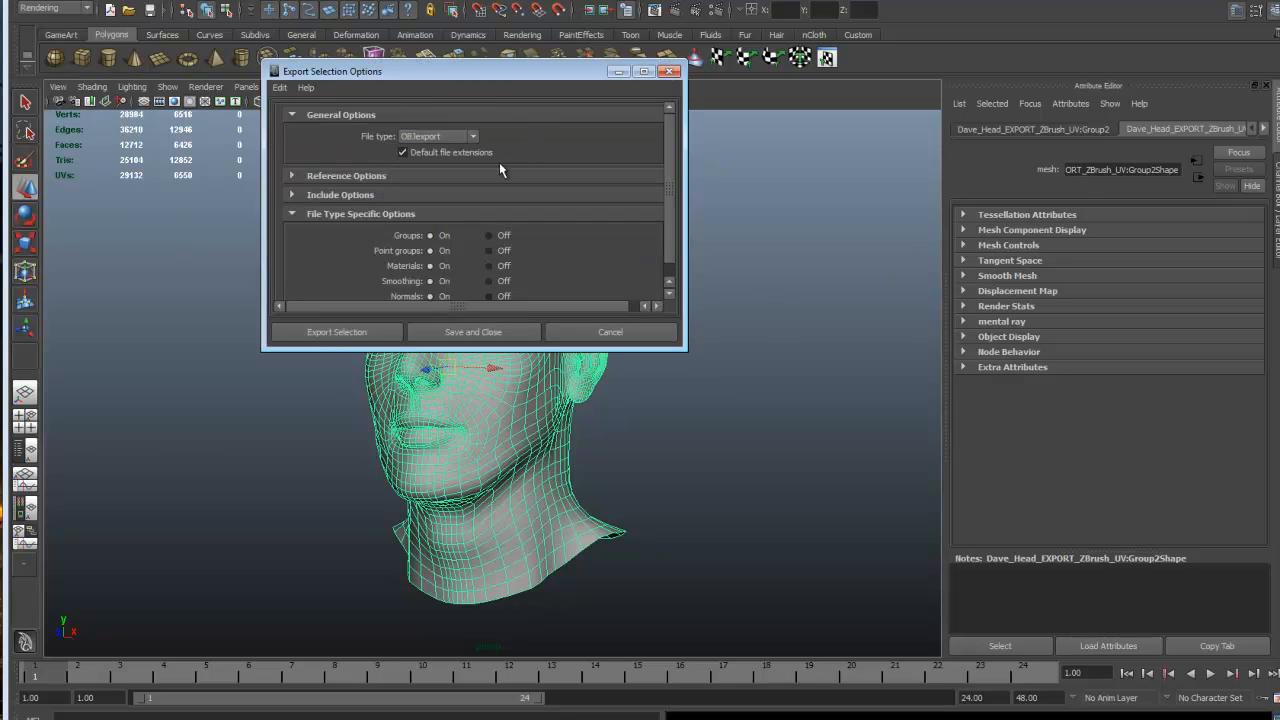
pyautogui.scroll(-1, 665, 258)
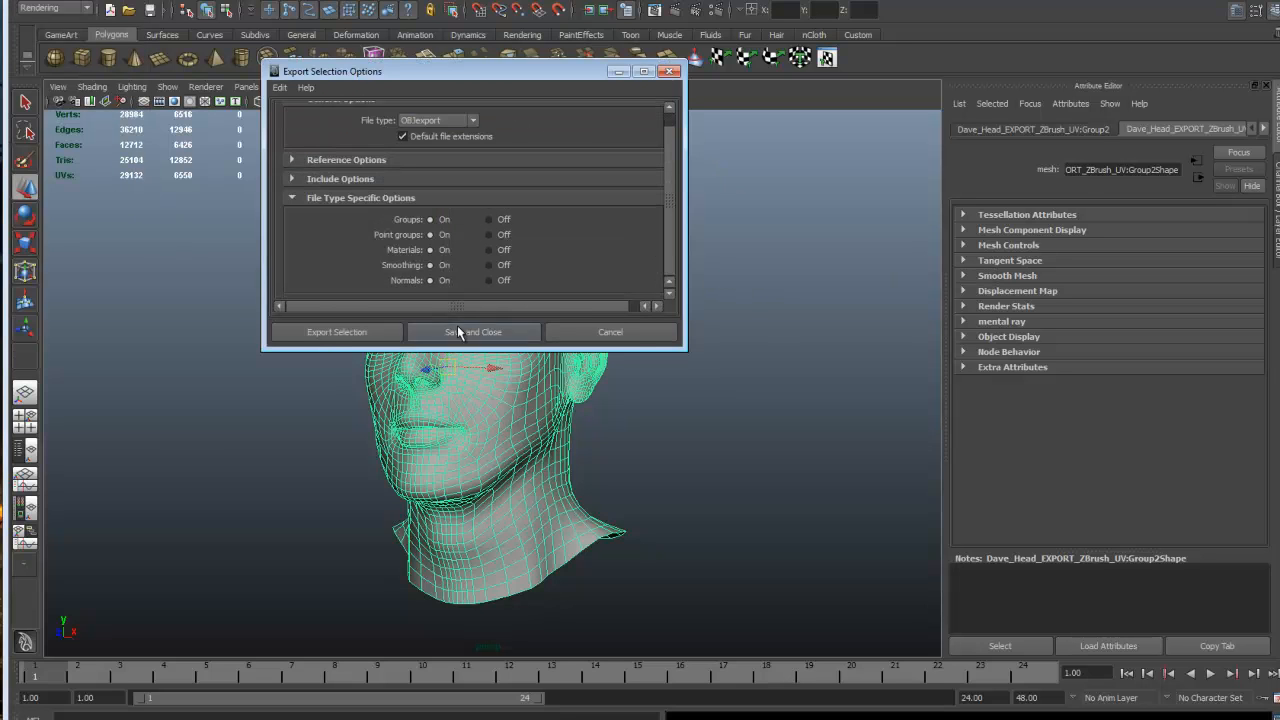
pyautogui.click(365, 333)
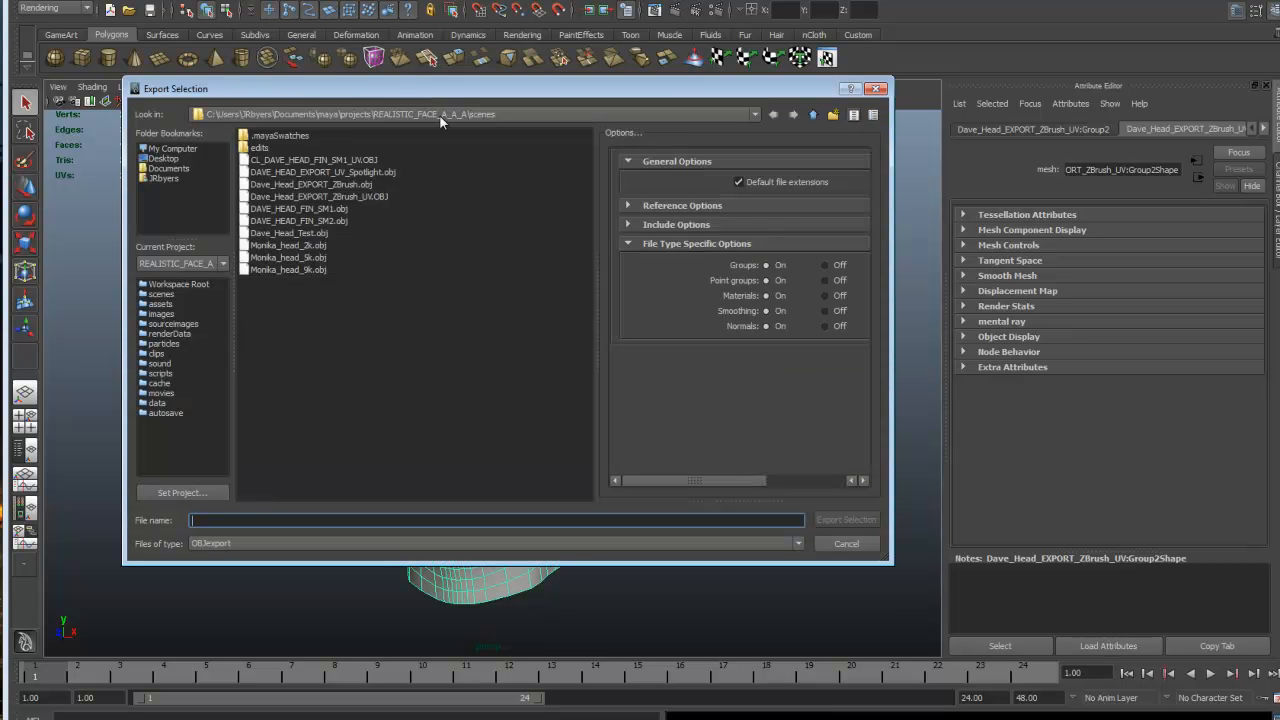
pyautogui.click(372, 198)
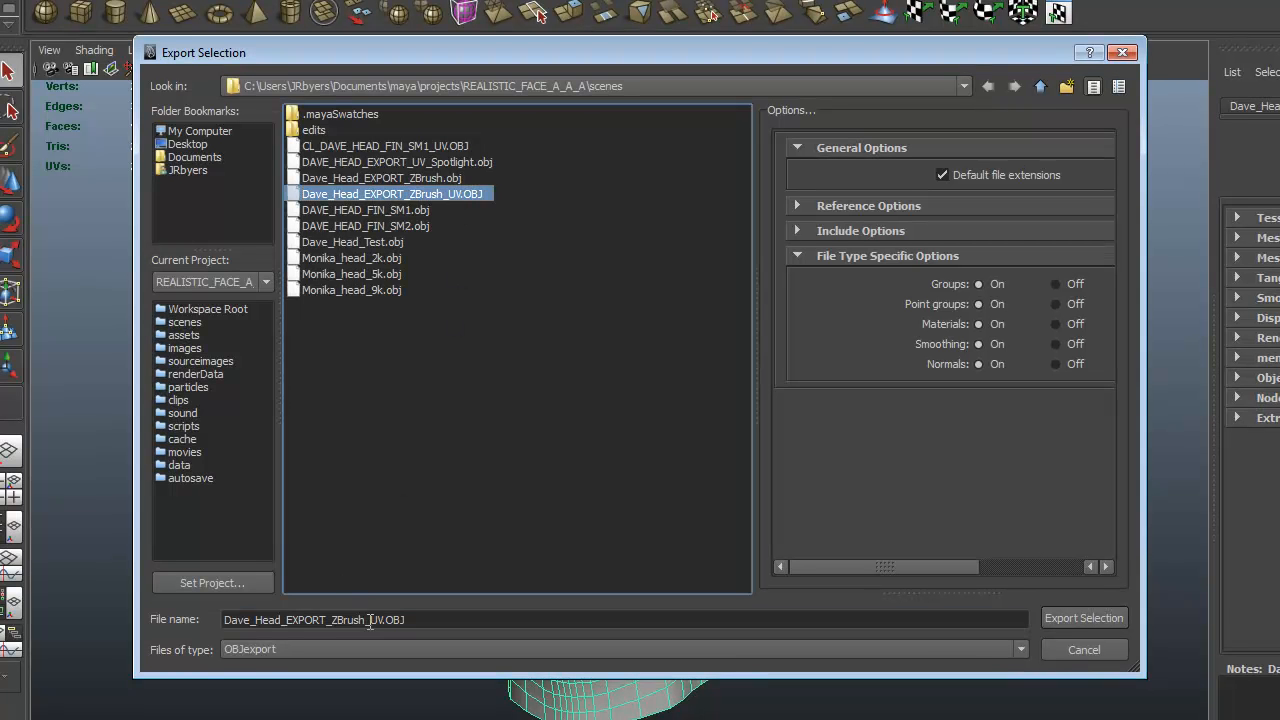
pyautogui.click(370, 621)
pyautogui.moveTo(382, 620); pyautogui.dragTo(452, 610)
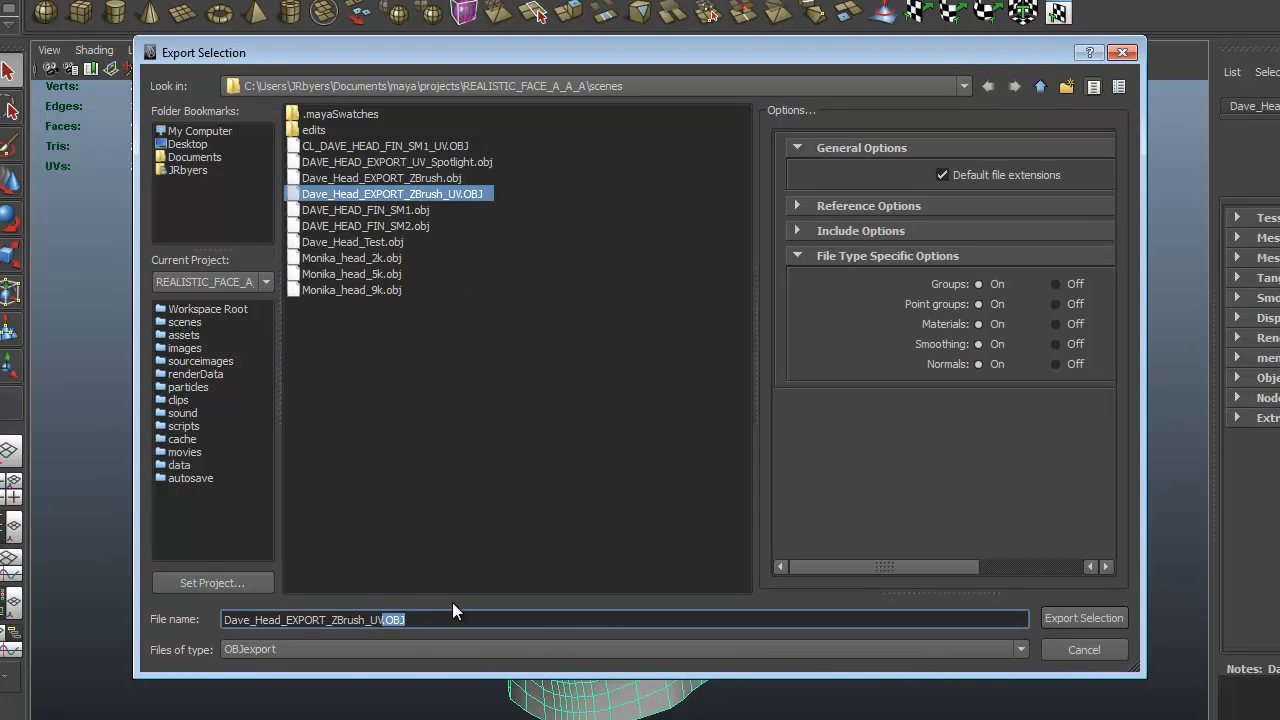
pyautogui.write('_F')
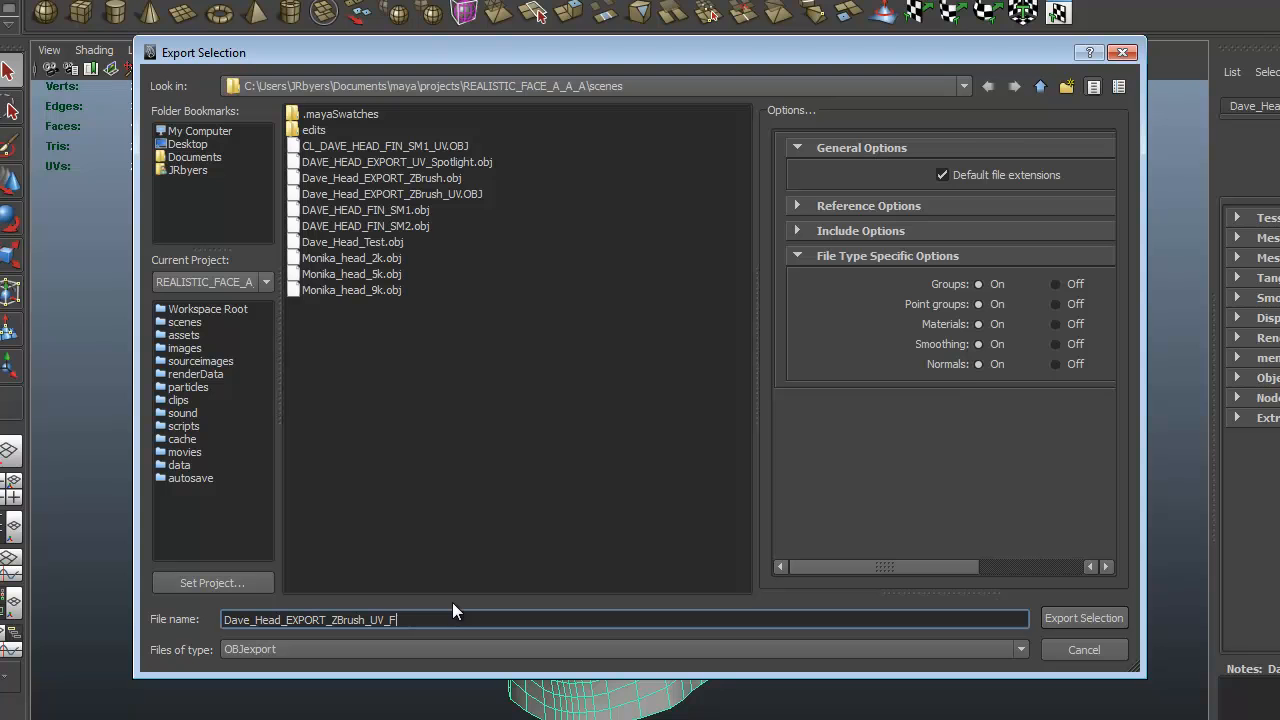
pyautogui.write('IN')
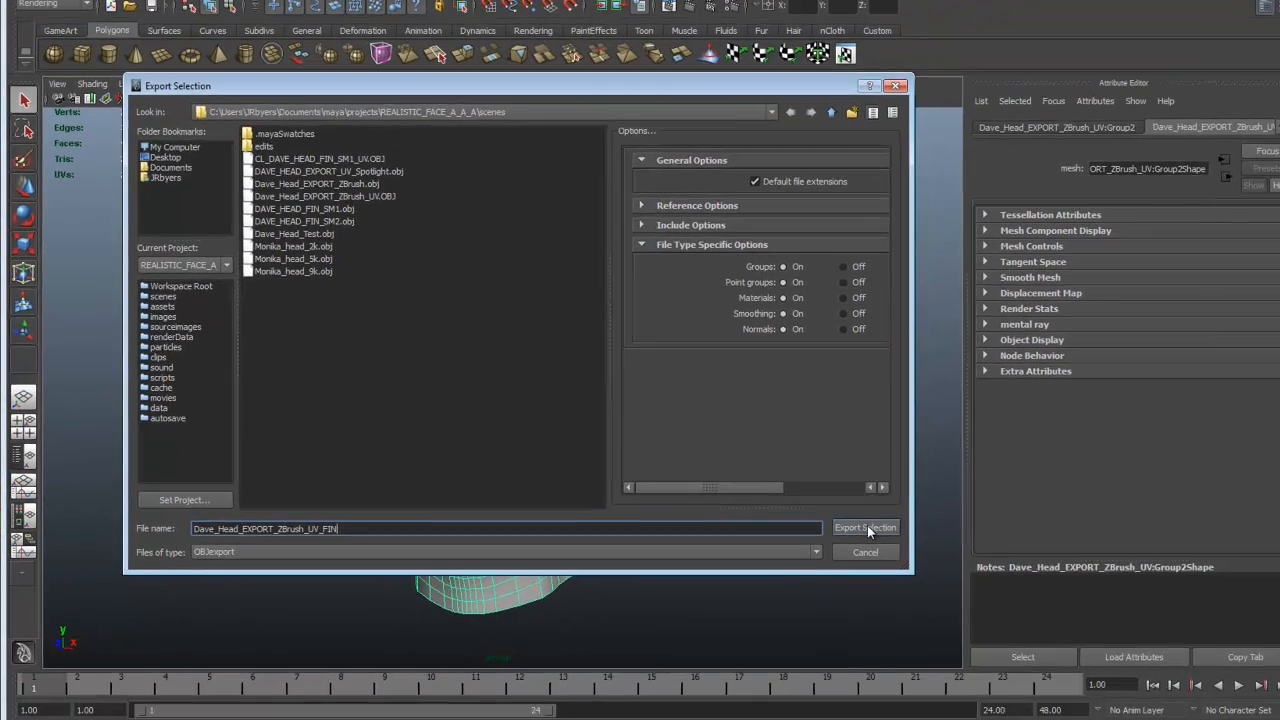
pyautogui.click(1083, 618)
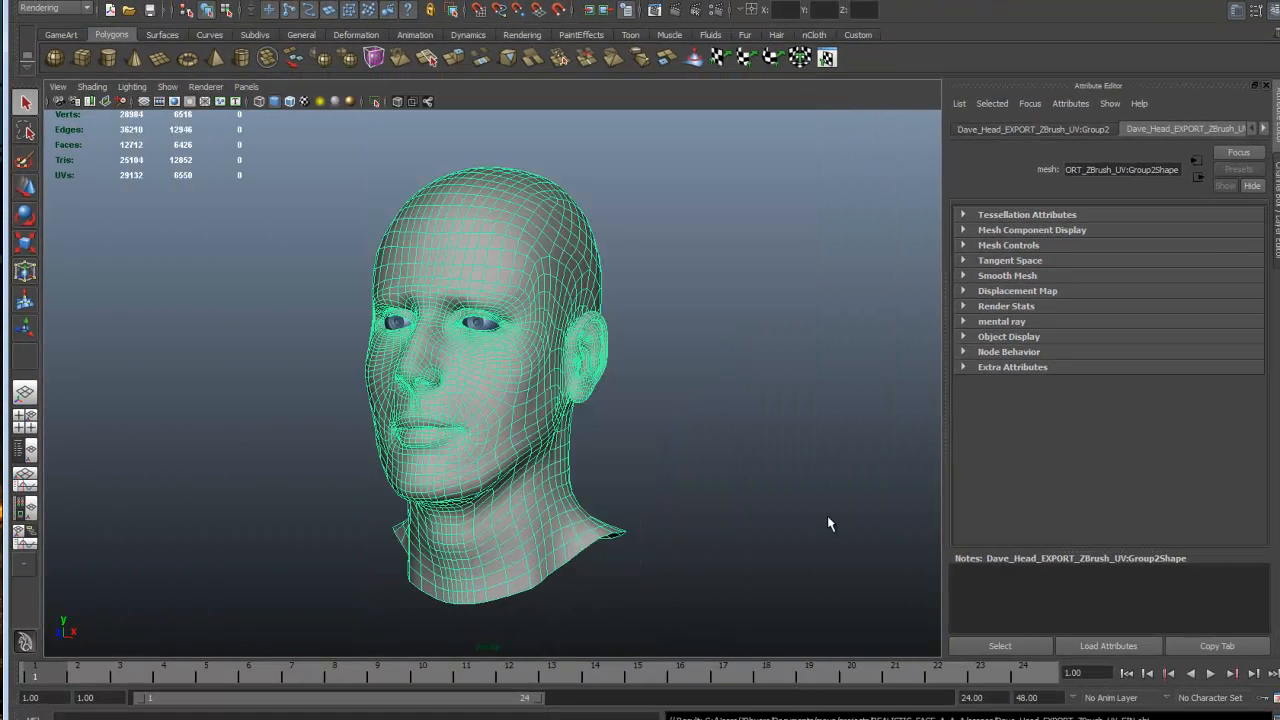